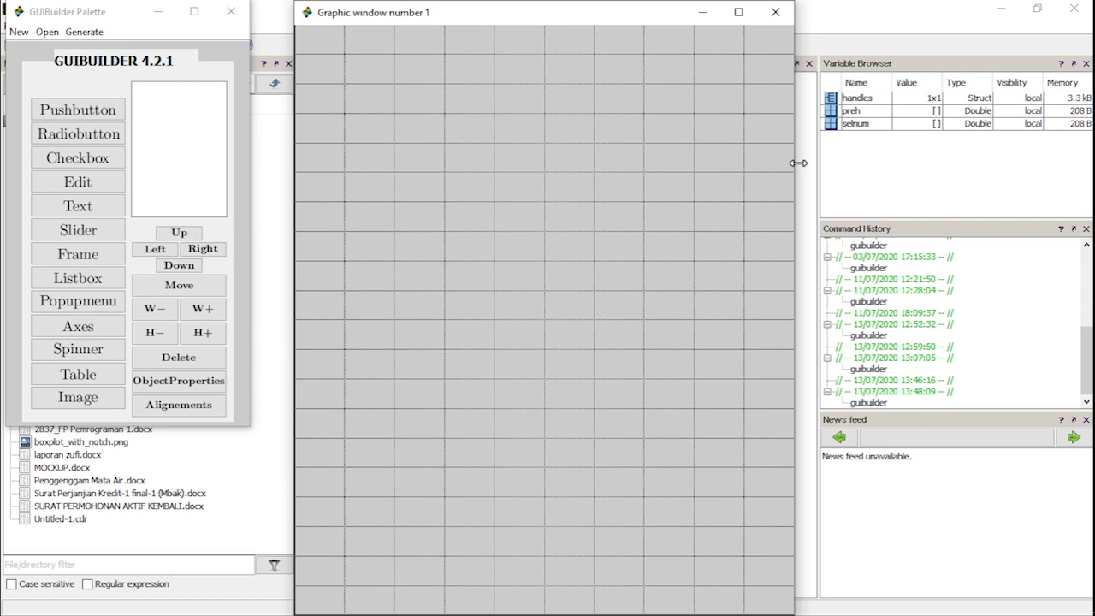
Widen the graphic window and add a text label tagged x, showing X, near the canvas's upper right area.
drag(798, 163, 1063, 163)
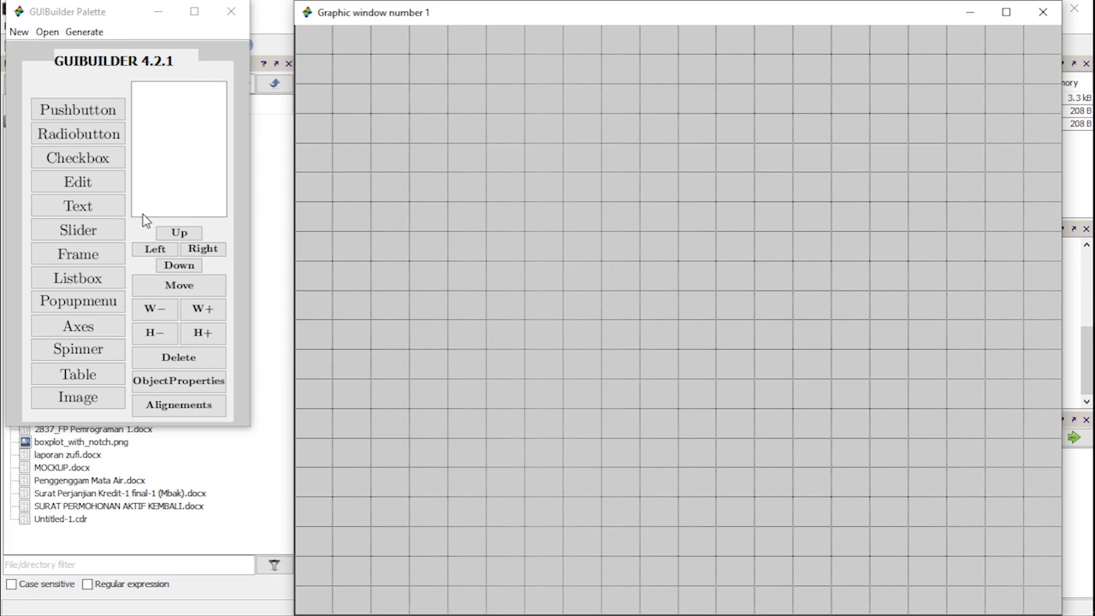
click(78, 205)
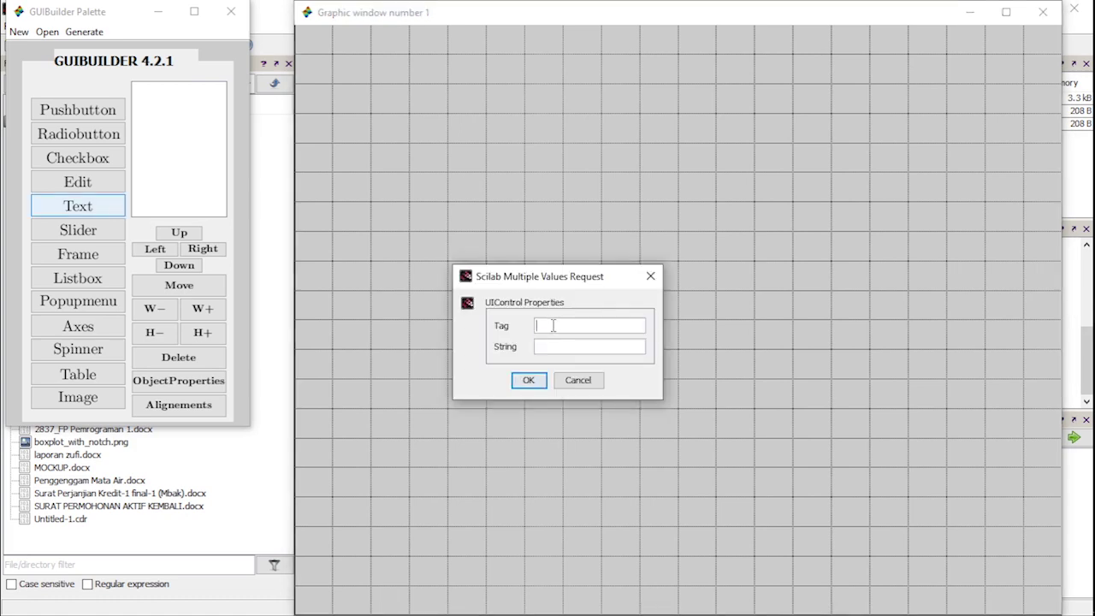
text(x)
key(Return)
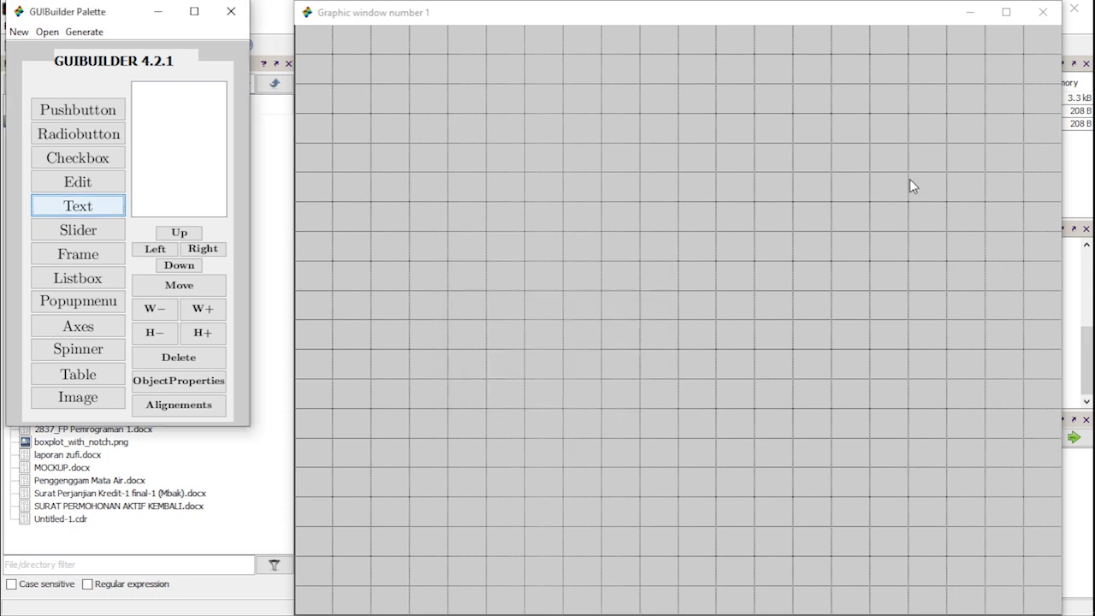
click(908, 203)
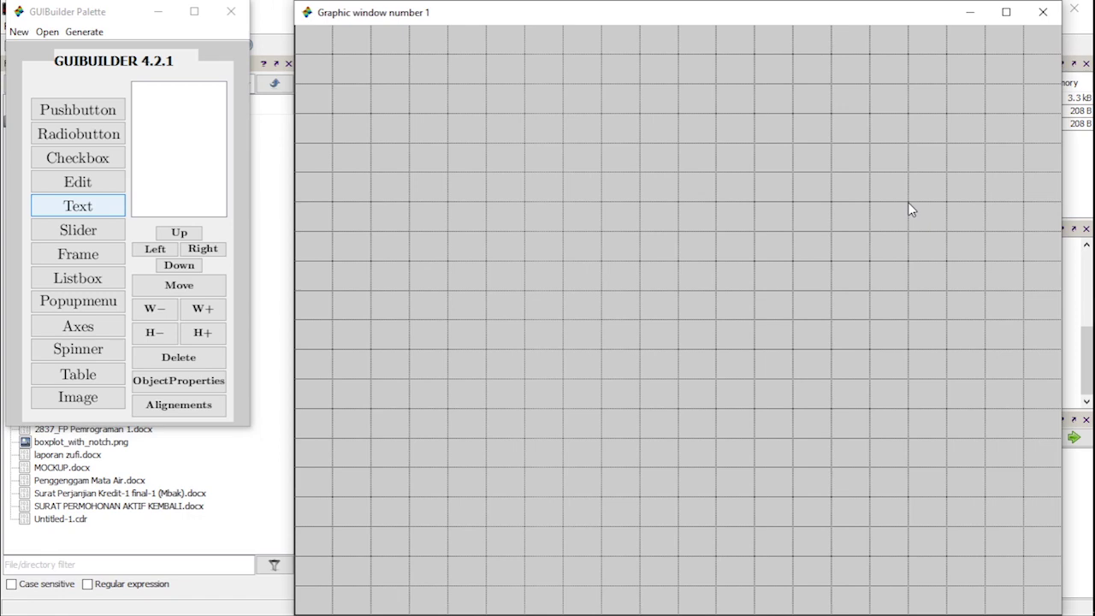
click(946, 231)
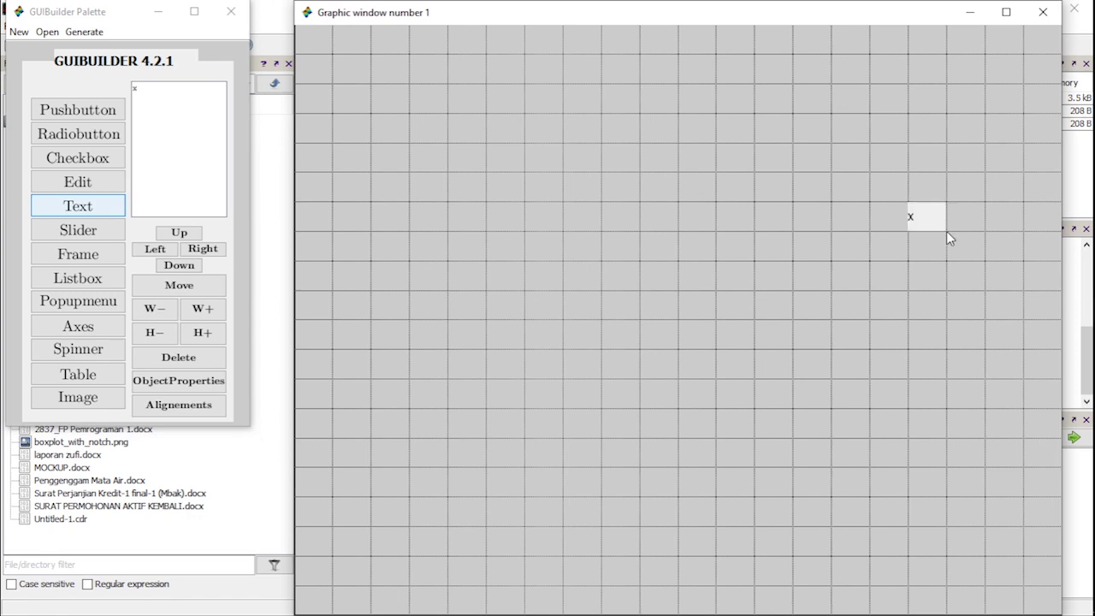
Add a text label tagged y with the string Y directly below the X label.
click(116, 212)
text(y)
click(580, 349)
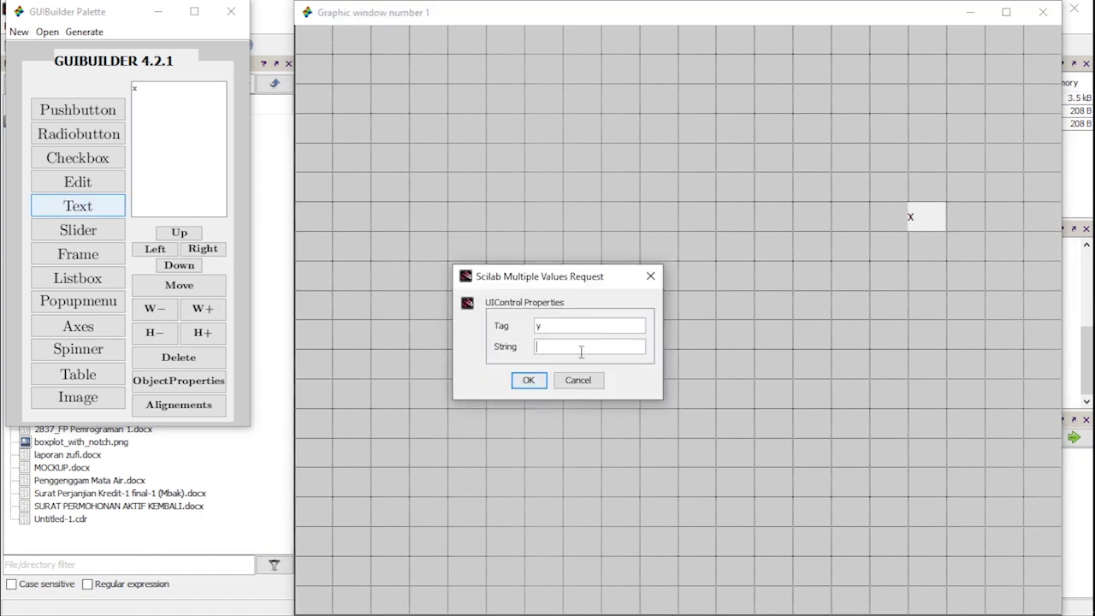
text(Y)
click(540, 380)
click(910, 252)
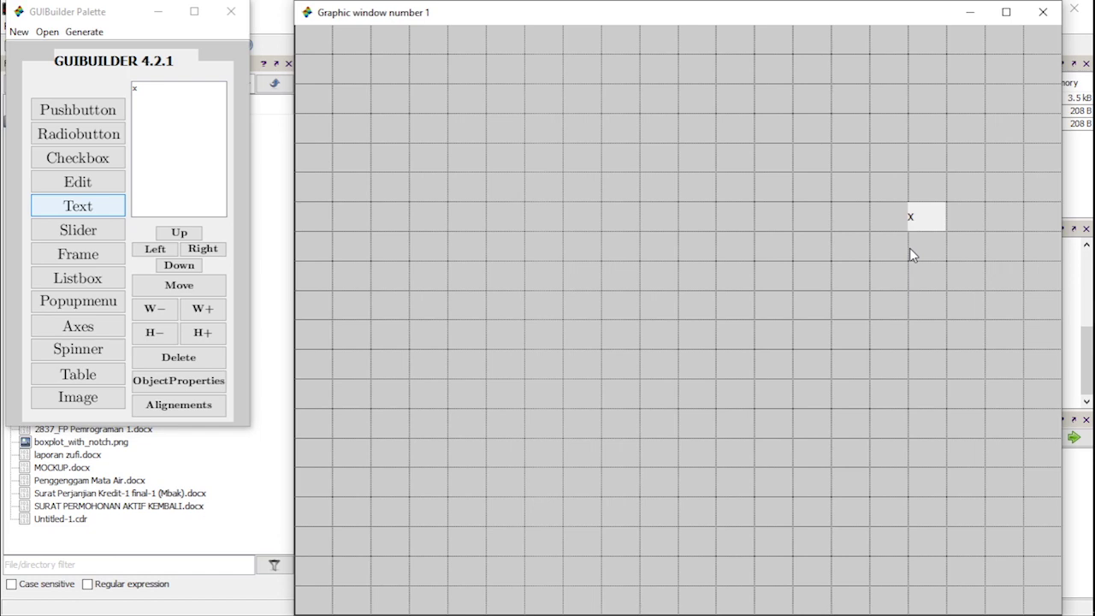
drag(909, 248, 947, 274)
Add an edit field tagged x_input beside the X label and clear its default text.
click(94, 188)
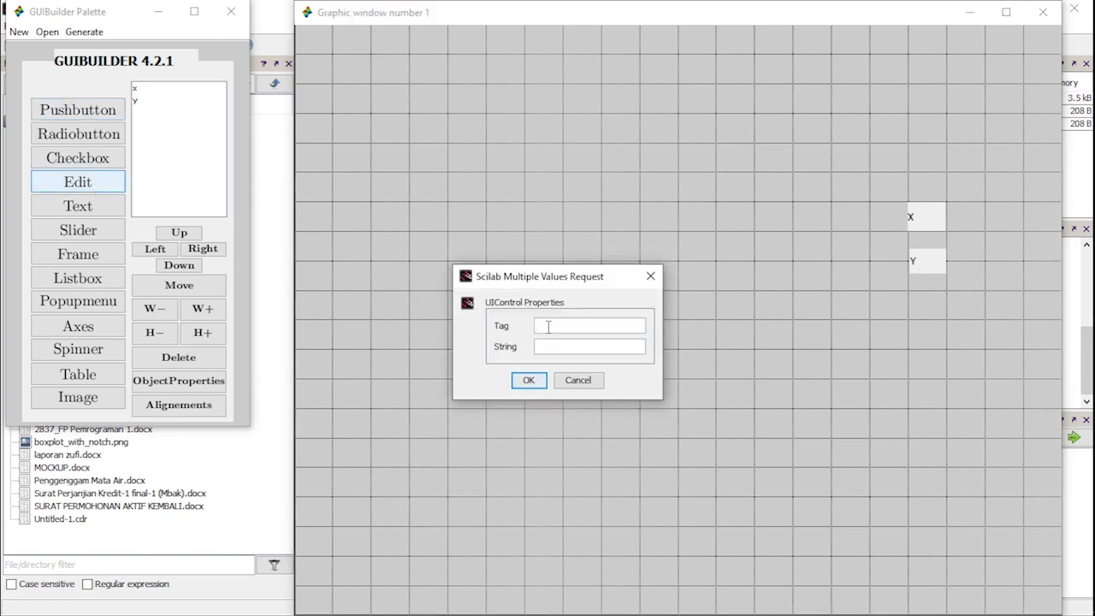
text(x_input)
click(529, 380)
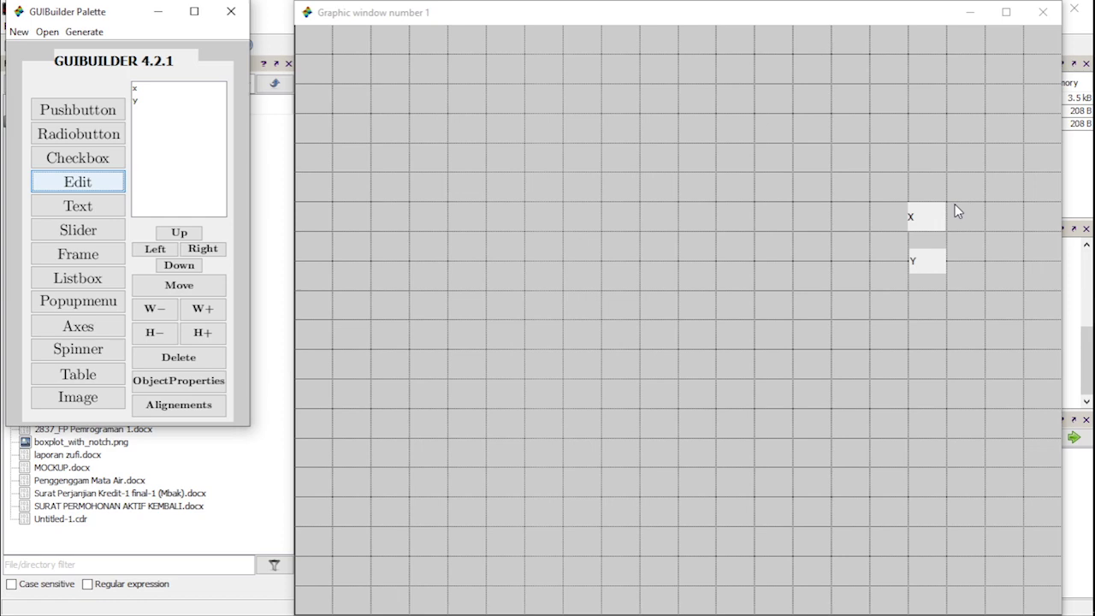
mouse_move(954, 204)
mouse_down()
mouse_move(1023, 232)
mouse_move(926, 219)
mouse_up()
key(BackSpace)
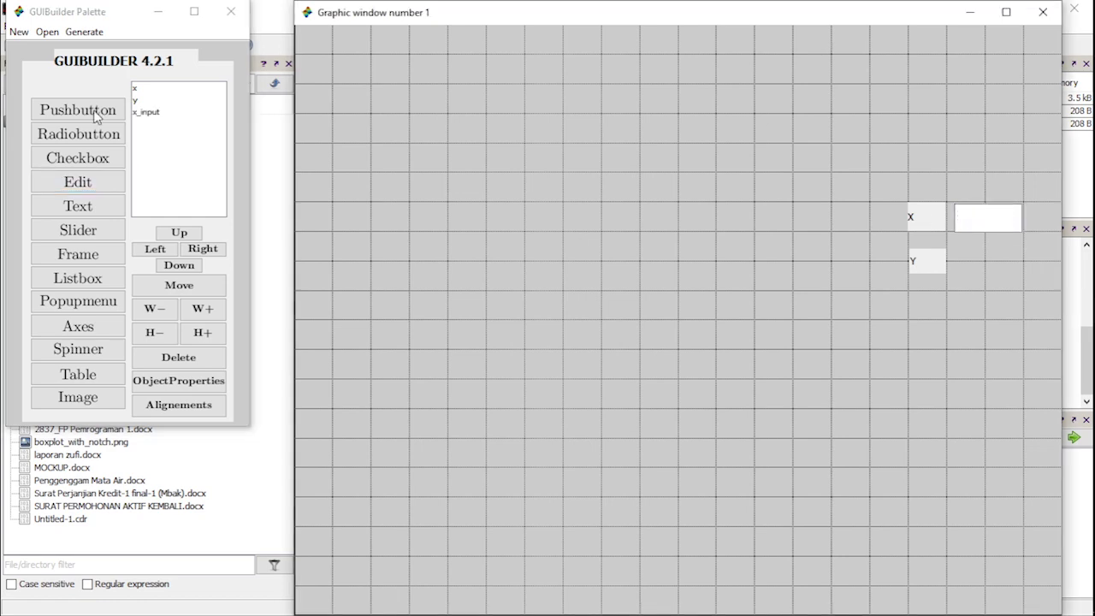
Add an edit field tagged y_input beside the Y label and clear its default text.
click(75, 182)
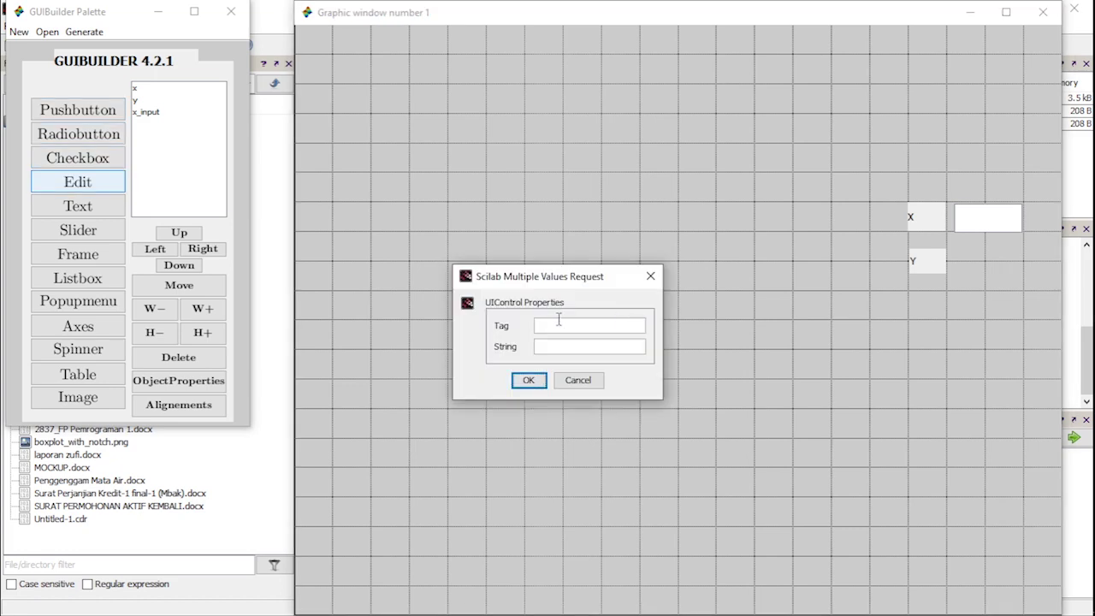
click(558, 323)
text(y_input)
click(529, 380)
drag(956, 250, 1020, 274)
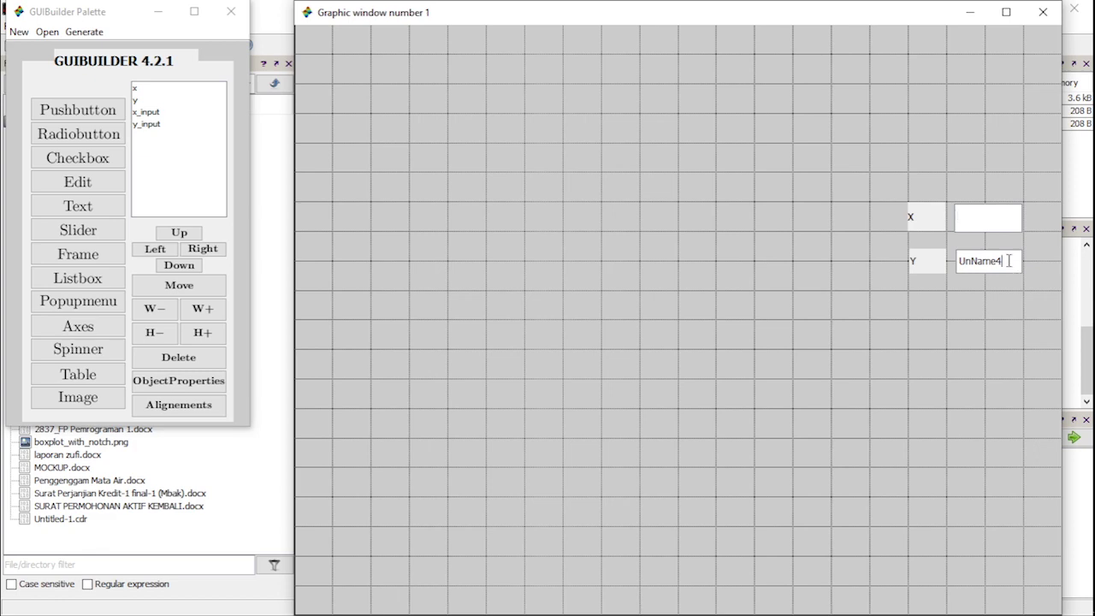
key(BackSpace)
key(BackSpace)
key(BackSpace)
key(BackSpace)
key(BackSpace)
key(BackSpace)
key(BackSpace)
click(349, 251)
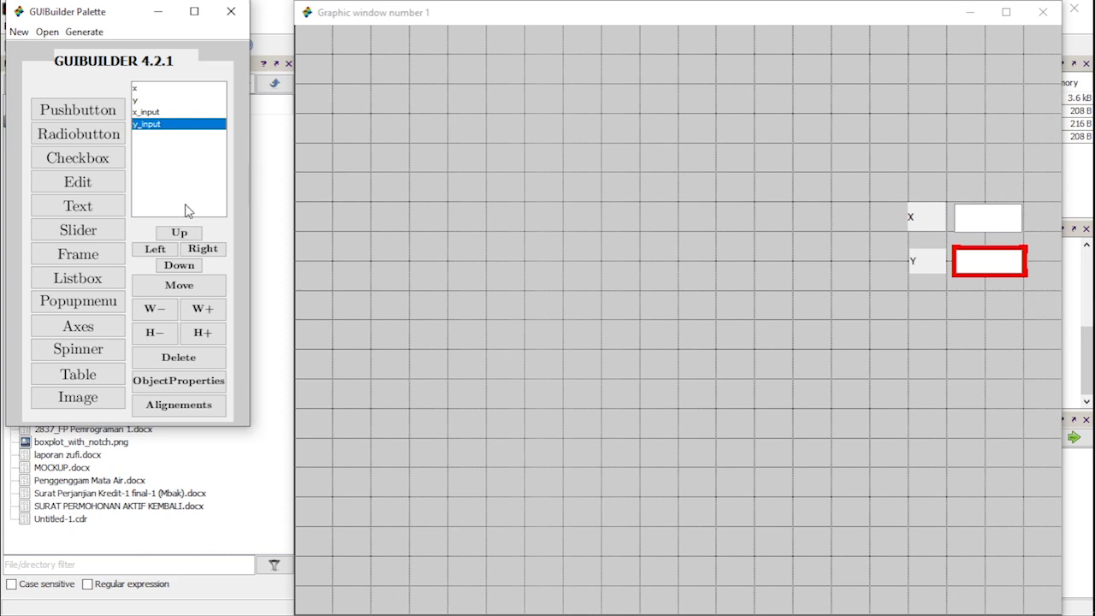
Add axes tagged axes as a large plot area filling the canvas to the left of the X and Y labels.
click(78, 332)
text(a)
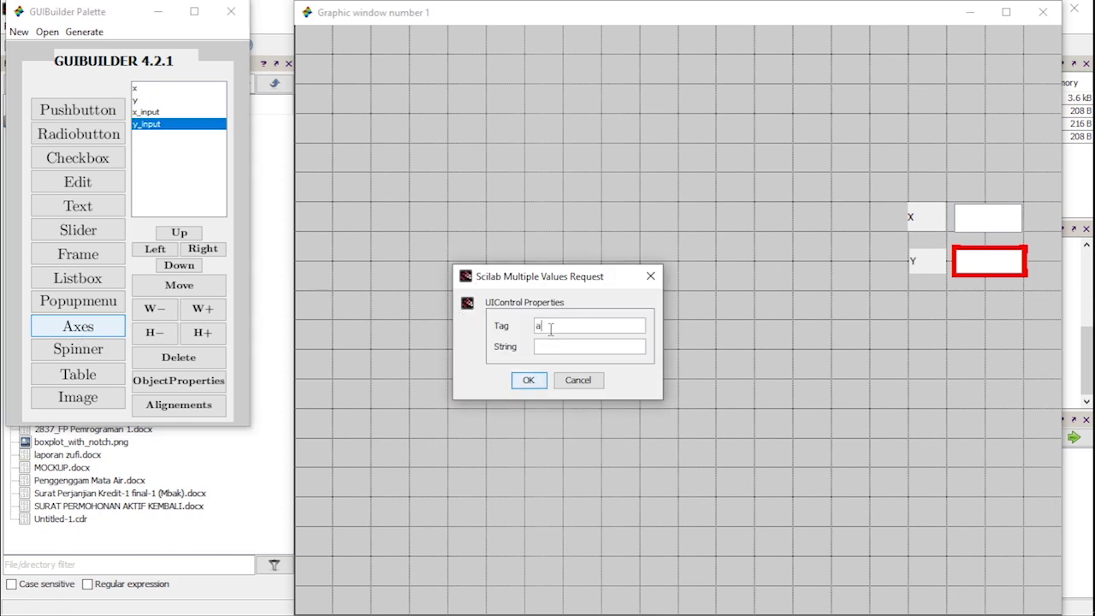
text(xes)
click(541, 385)
click(333, 145)
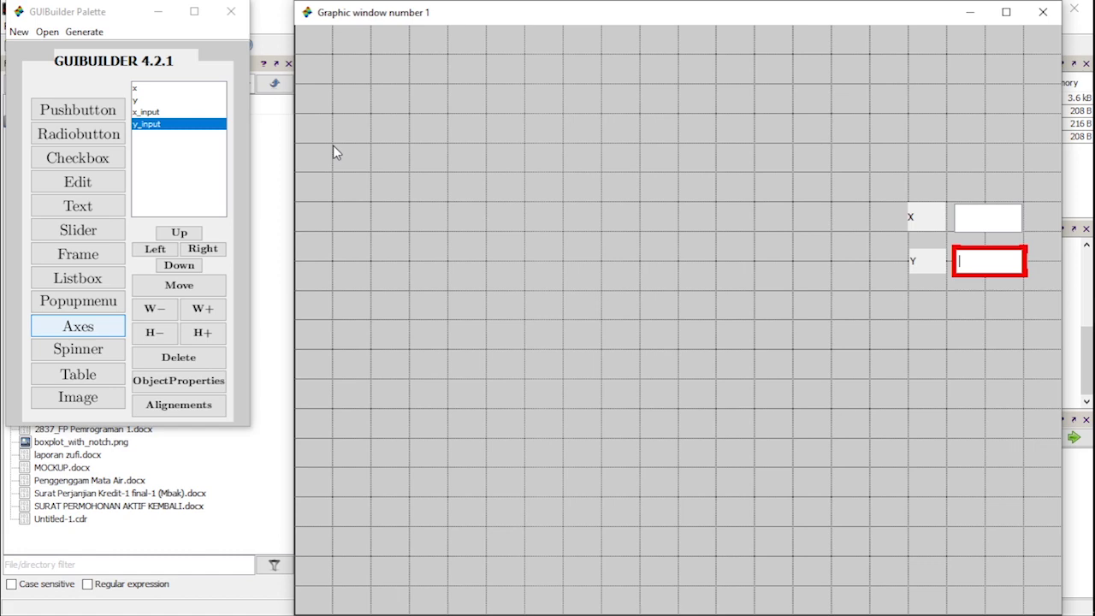
drag(334, 151, 870, 528)
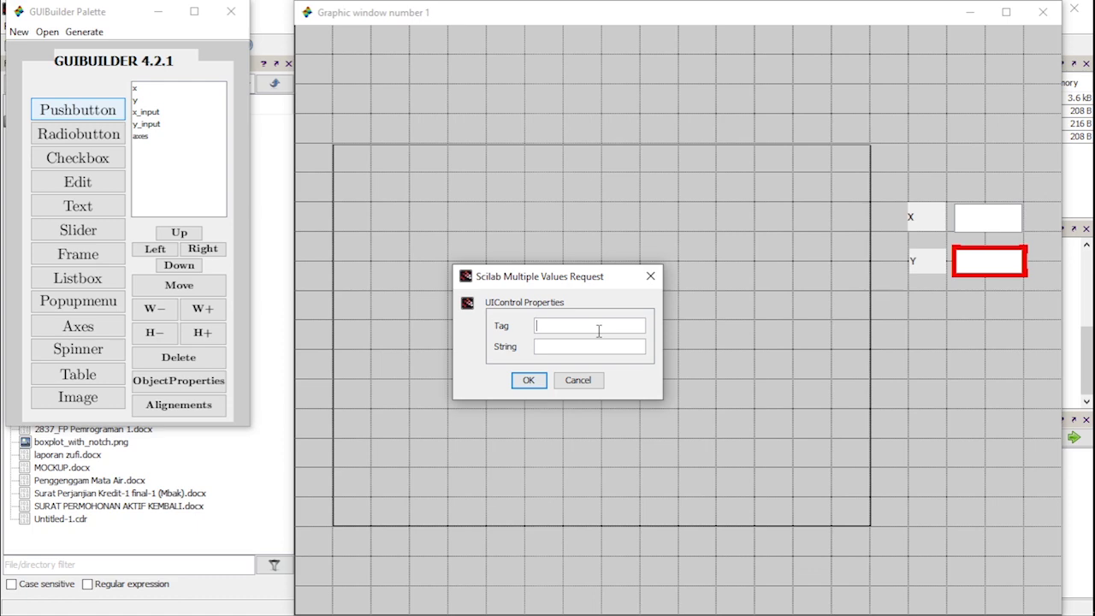
Add a pushbutton tagged run with the string RUN below the Y edit field.
text(run)
key(Tab)
text(RUN)
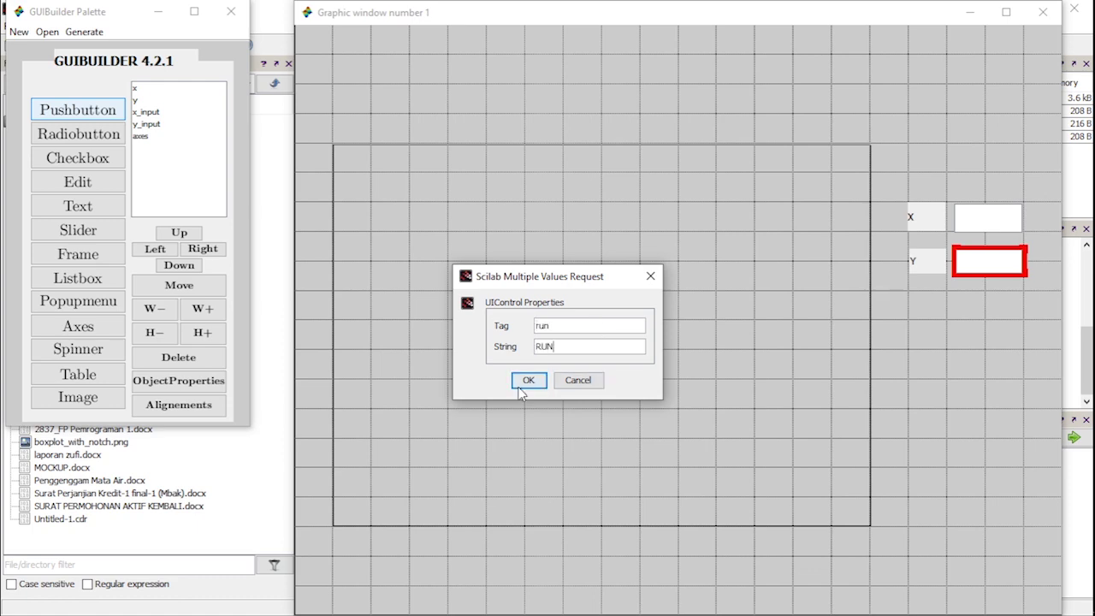
click(526, 381)
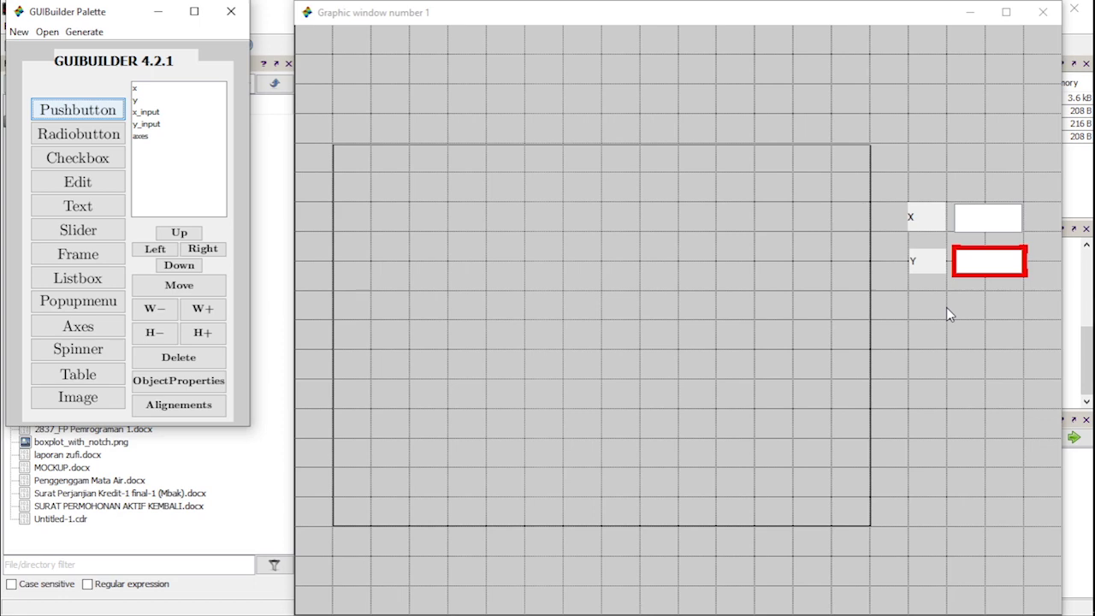
click(948, 314)
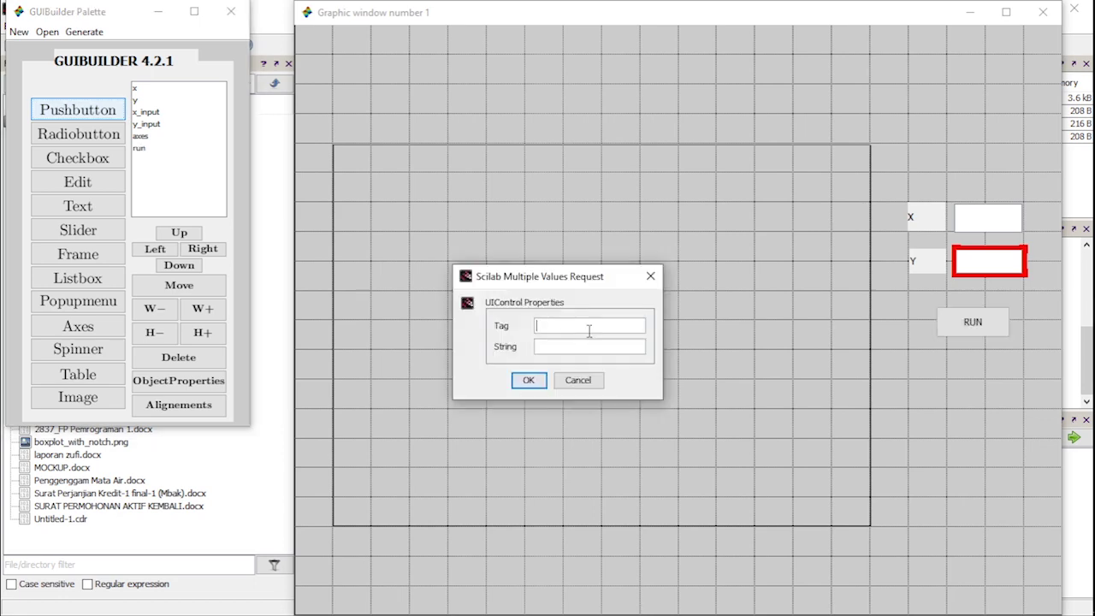
Add two pushbuttons stacked below RUN: RESET tagged reset and EXIT tagged exit.
text(rese)
key(Return)
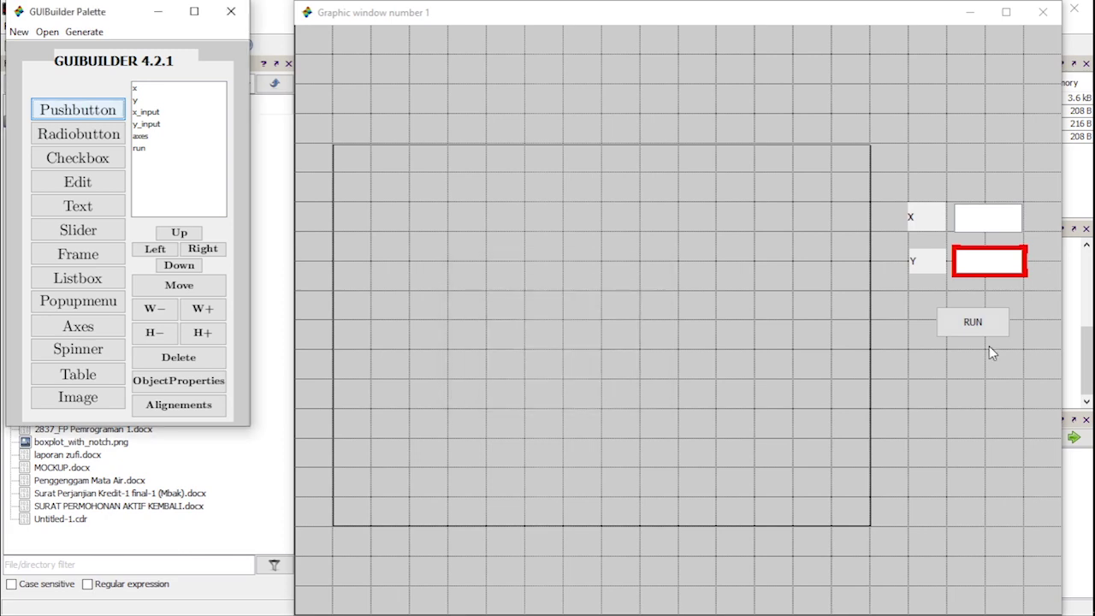
click(939, 352)
text(exit)
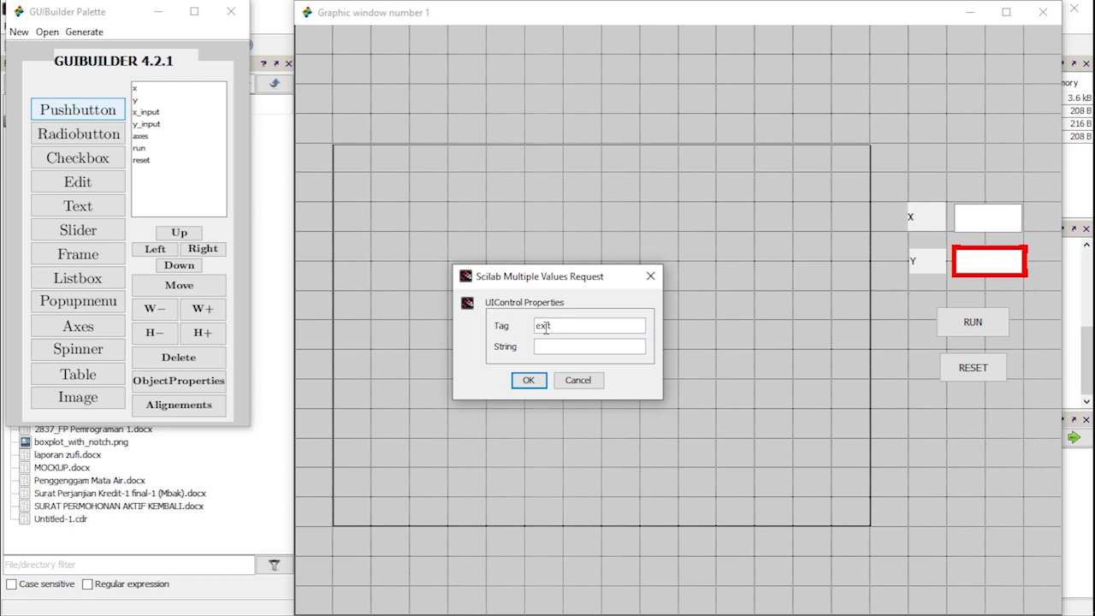
key(Return)
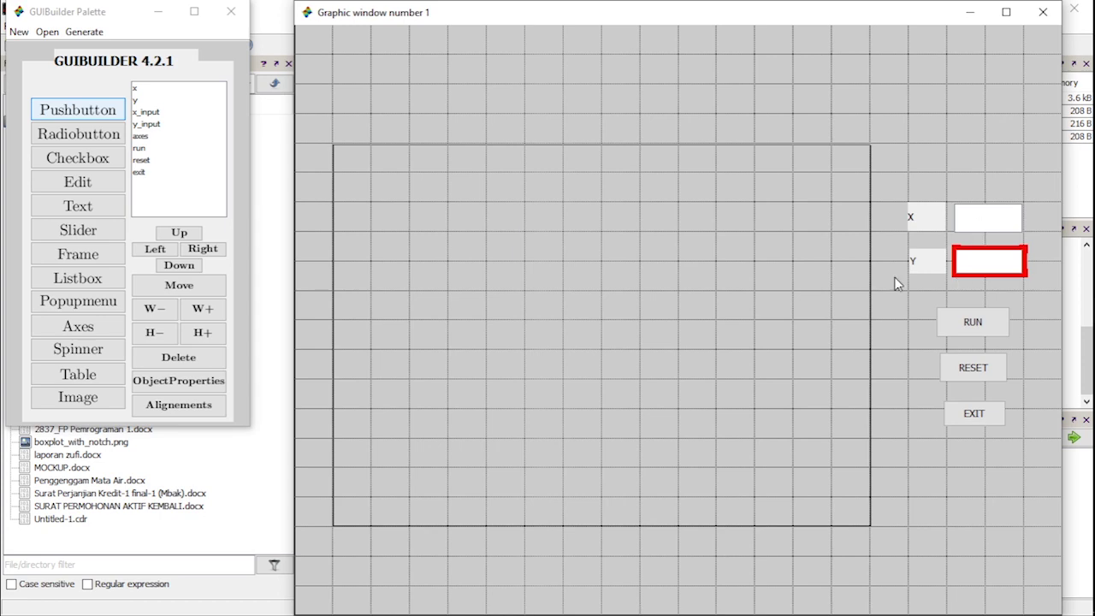
Start an image control tagged img, and switch to File Explorer to get the logo file's path, D:\uisi.png.
click(90, 395)
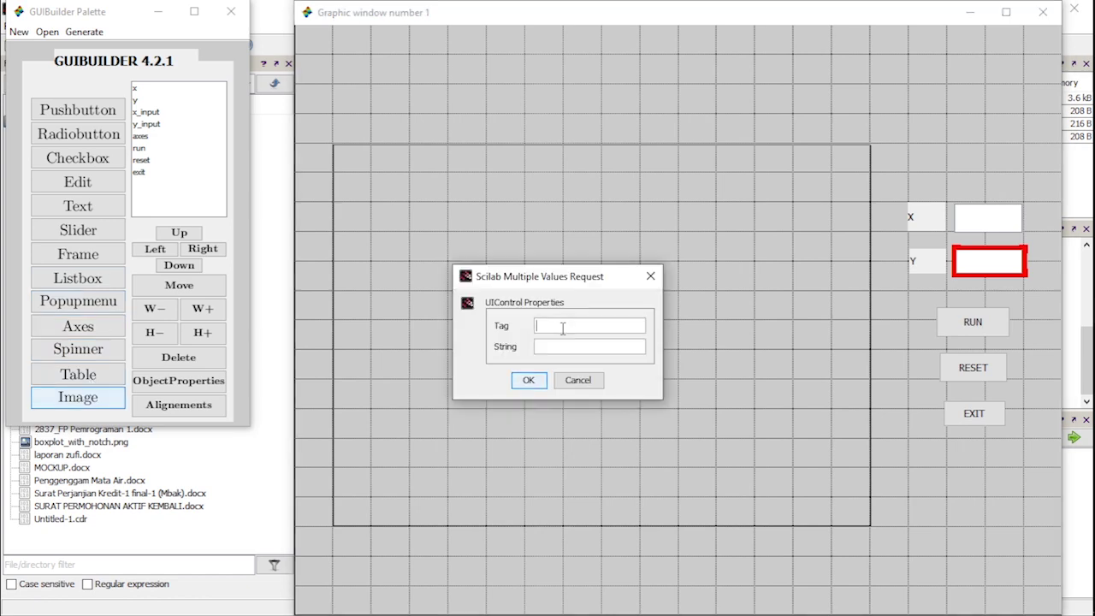
text(img)
mouse_move(1086, 107)
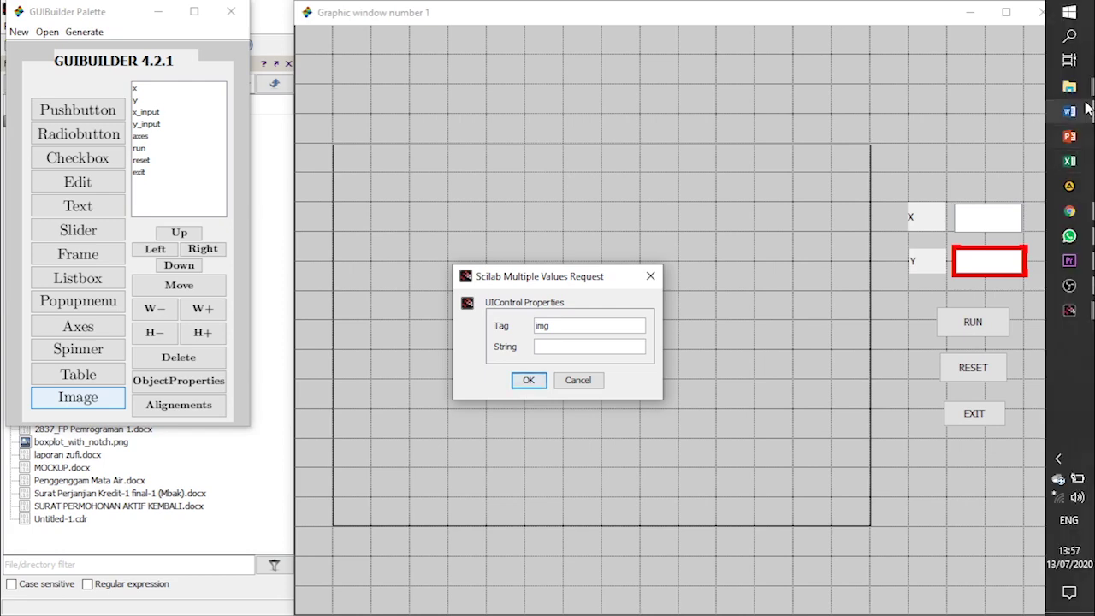
mouse_move(1070, 86)
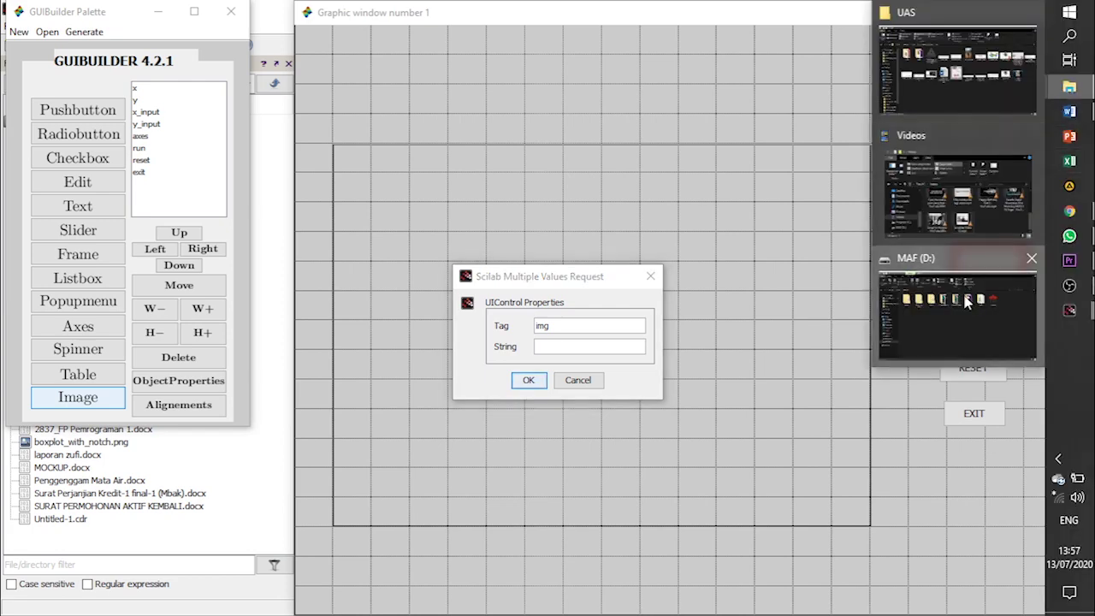
click(967, 300)
click(309, 125)
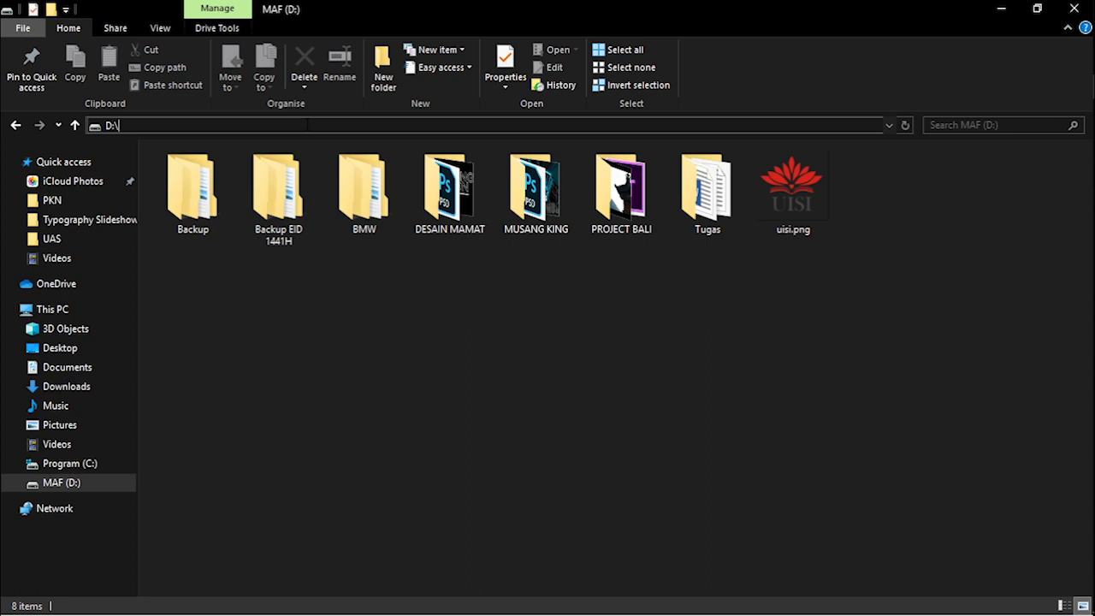
text(uisi)
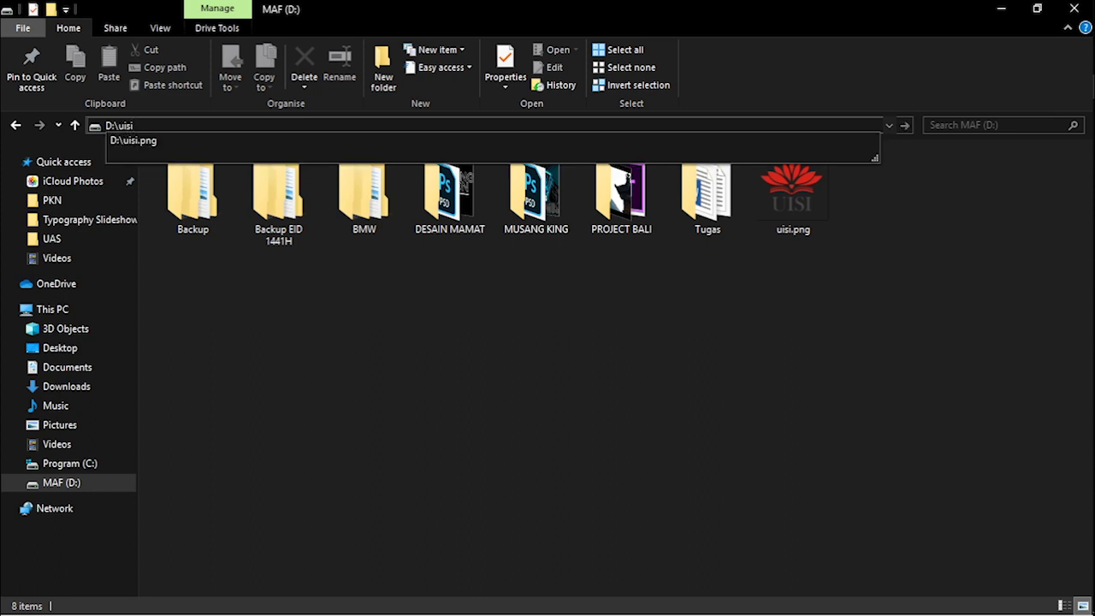
key(Down)
key(Return)
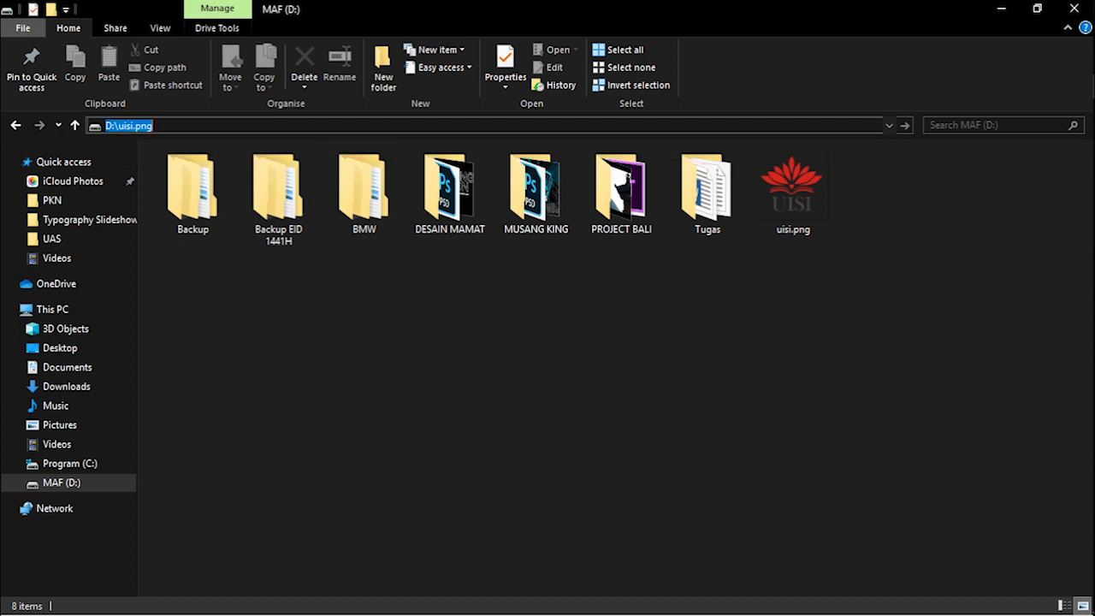
Return to Scilab, set the image's string to D:\uisi.png and place the logo above the X label and its edit field.
click(1069, 309)
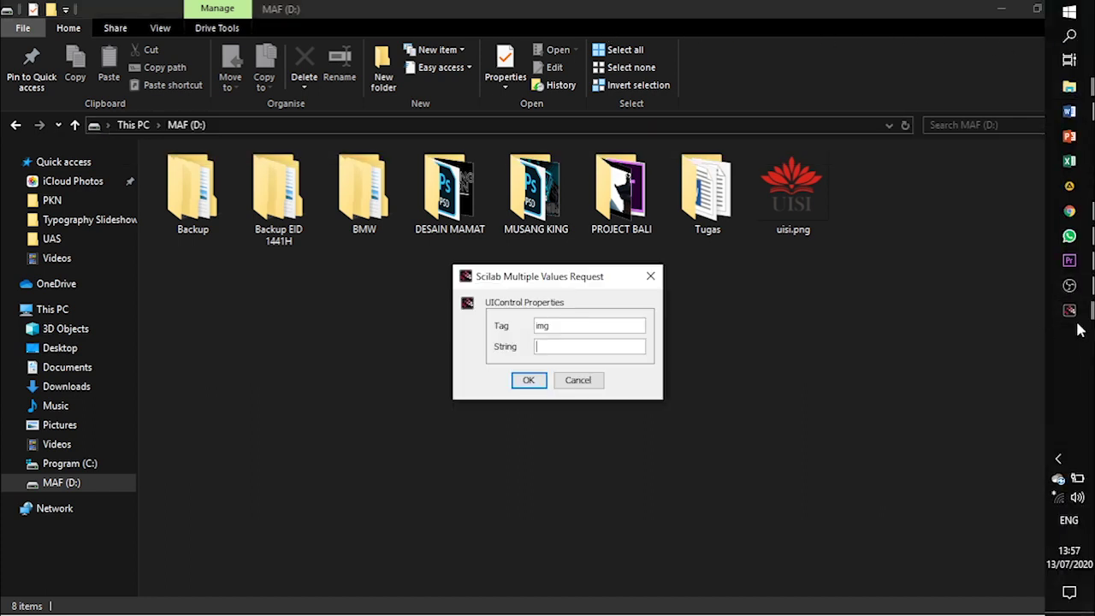
text(D:\uisi.png)
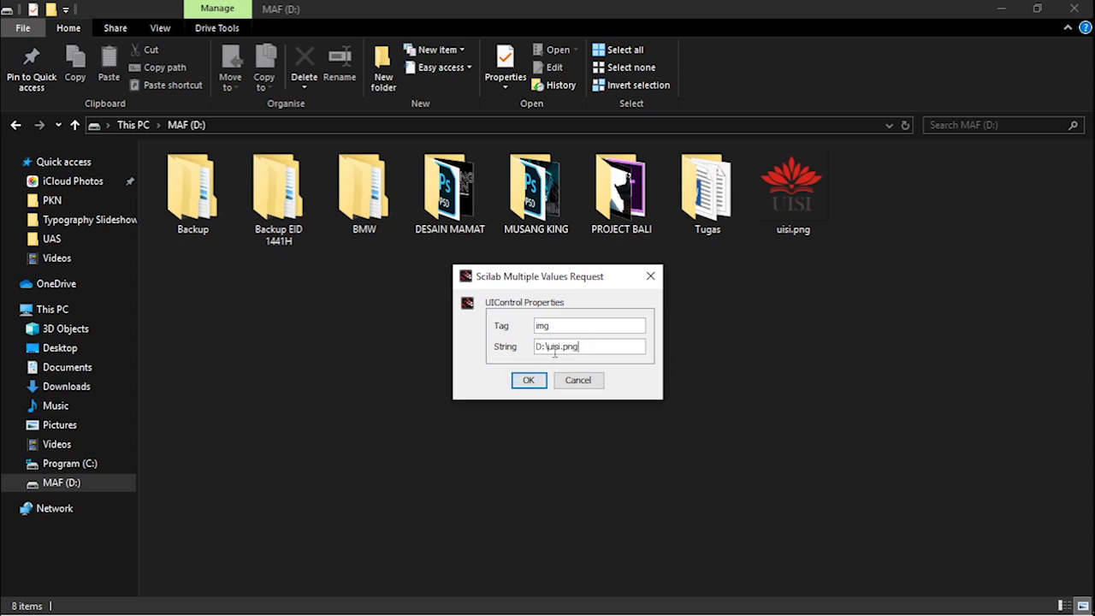
click(529, 380)
mouse_move(1088, 314)
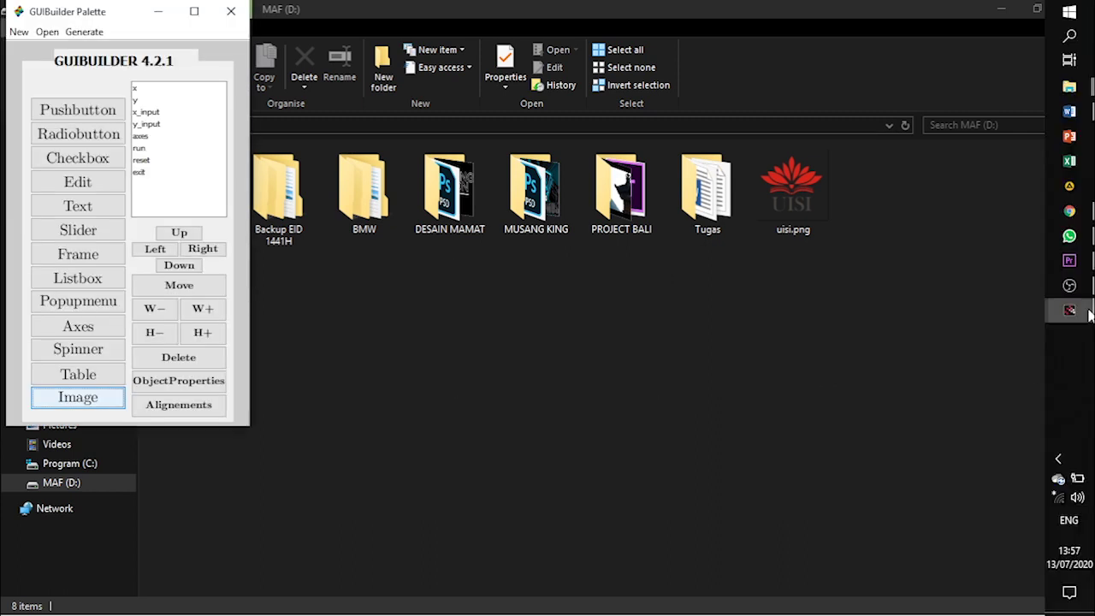
click(997, 411)
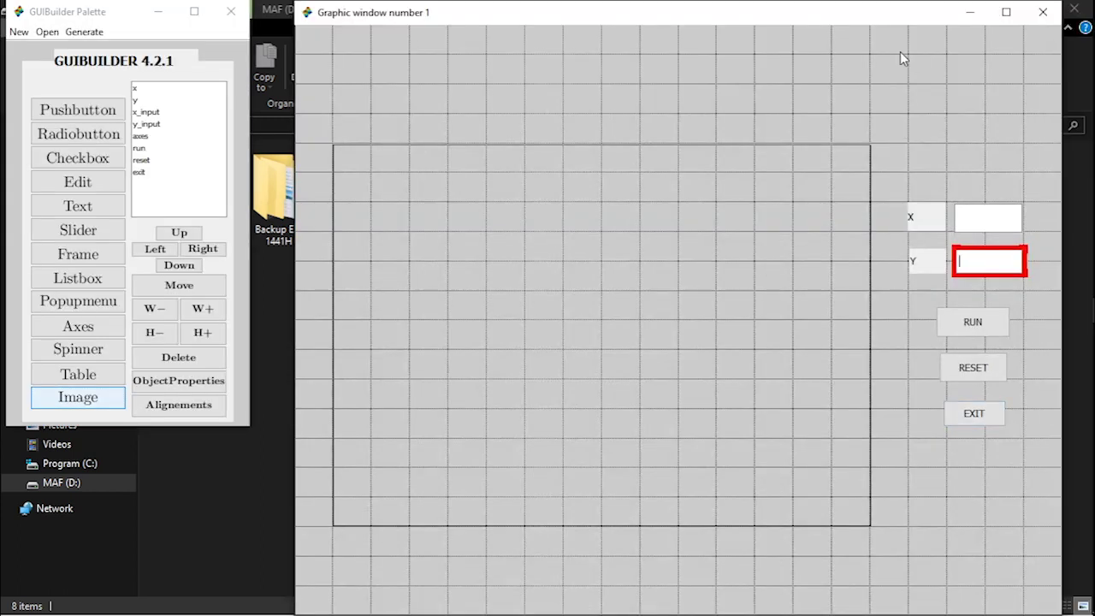
drag(887, 37, 1060, 180)
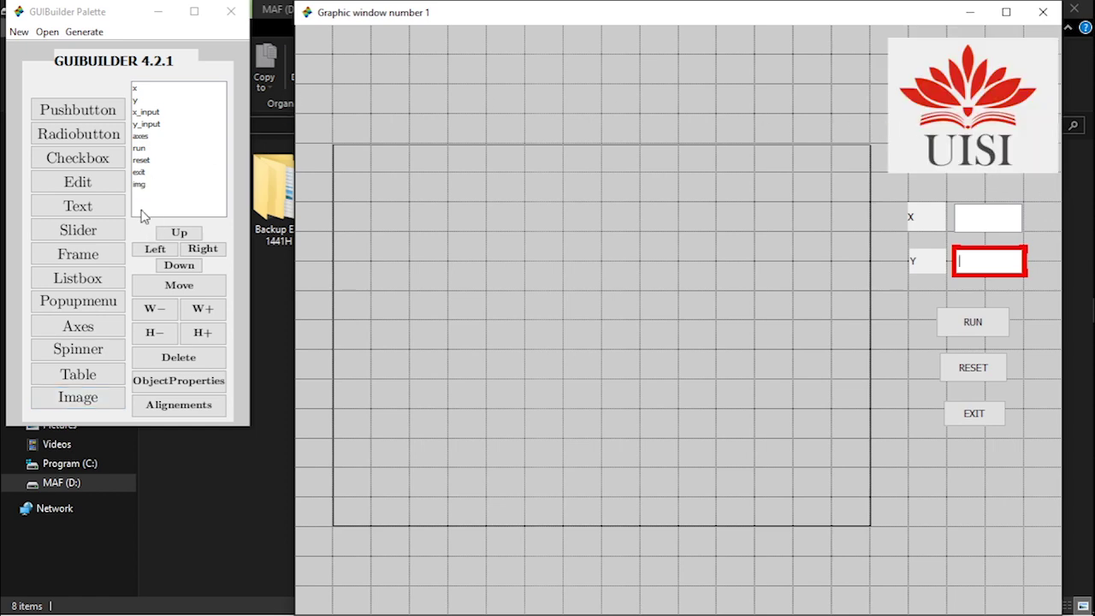
Add a wide text control tagged if with the string INFORMATIKA above the plot axes.
click(96, 206)
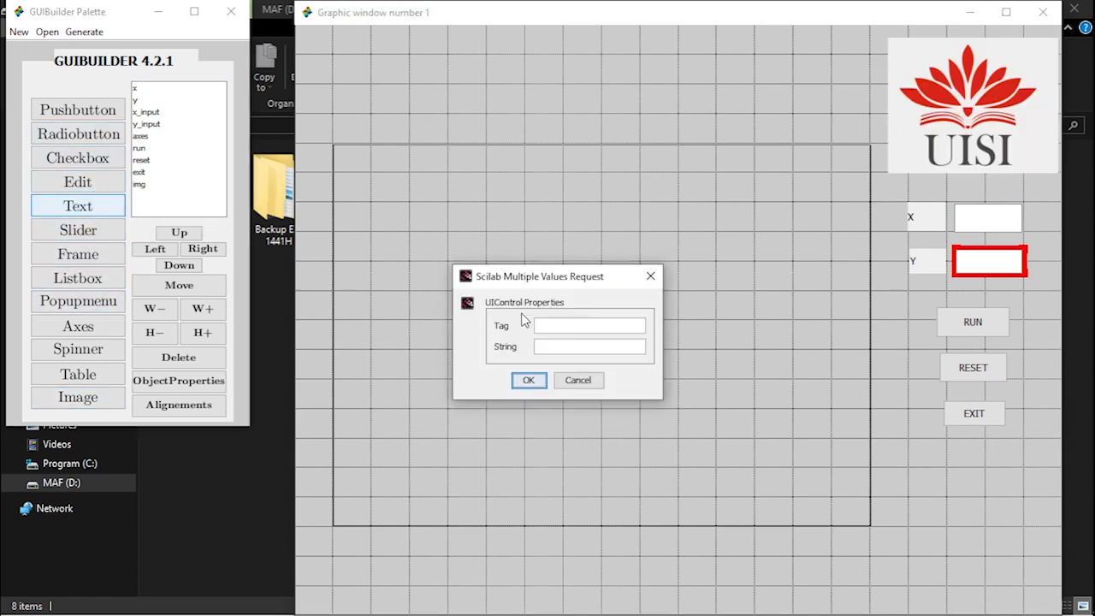
click(575, 329)
text(if)
click(566, 344)
text(INFOR)
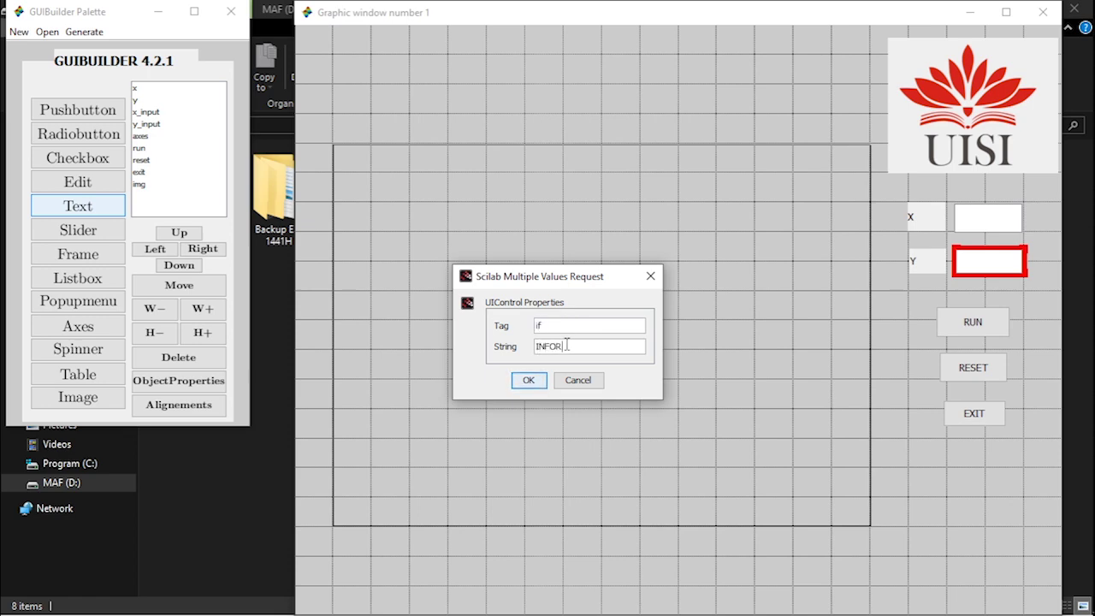
text(MATIKA)
click(525, 380)
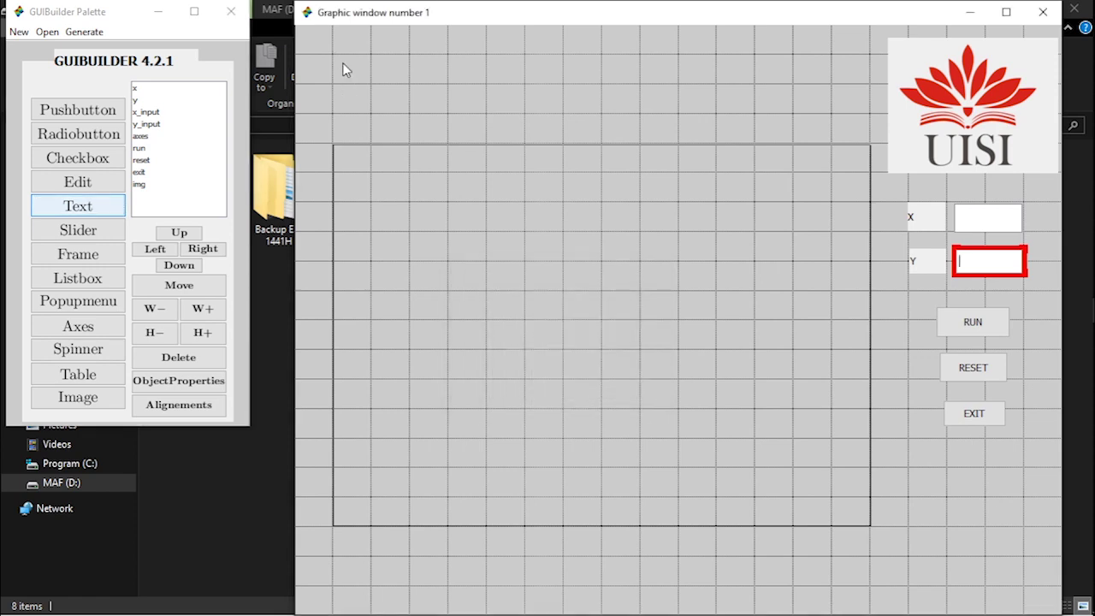
drag(334, 50, 677, 128)
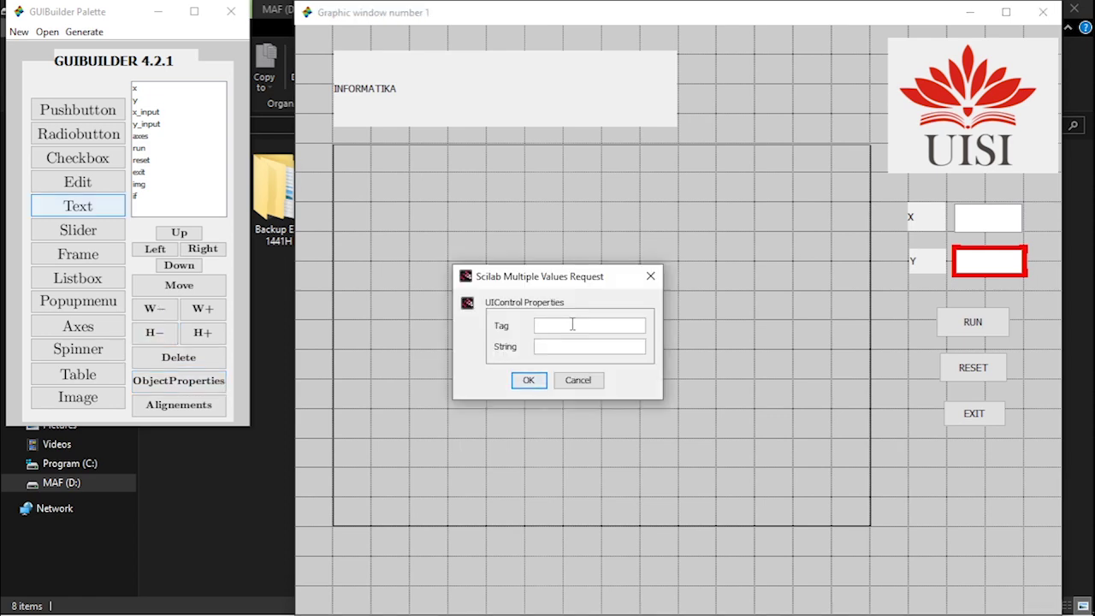
Add a text control tagged uisi with the string Universitas Internasional Semen Indonesia near the canvas's lower edge, below the axes.
text(uisi)
click(562, 346)
text(Universitas Internasional)
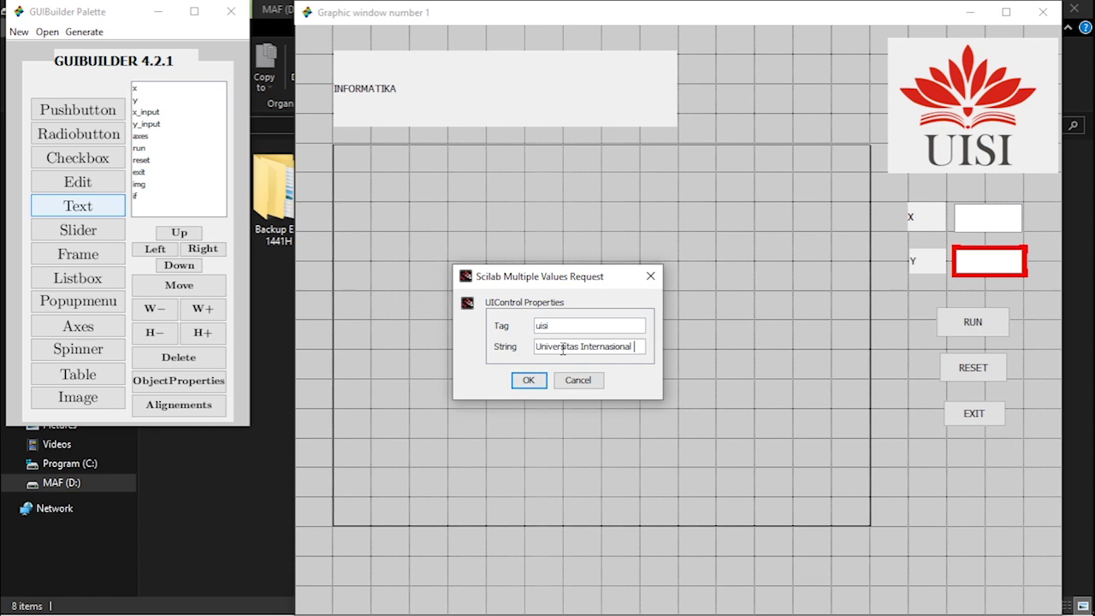
text(Semen Indo)
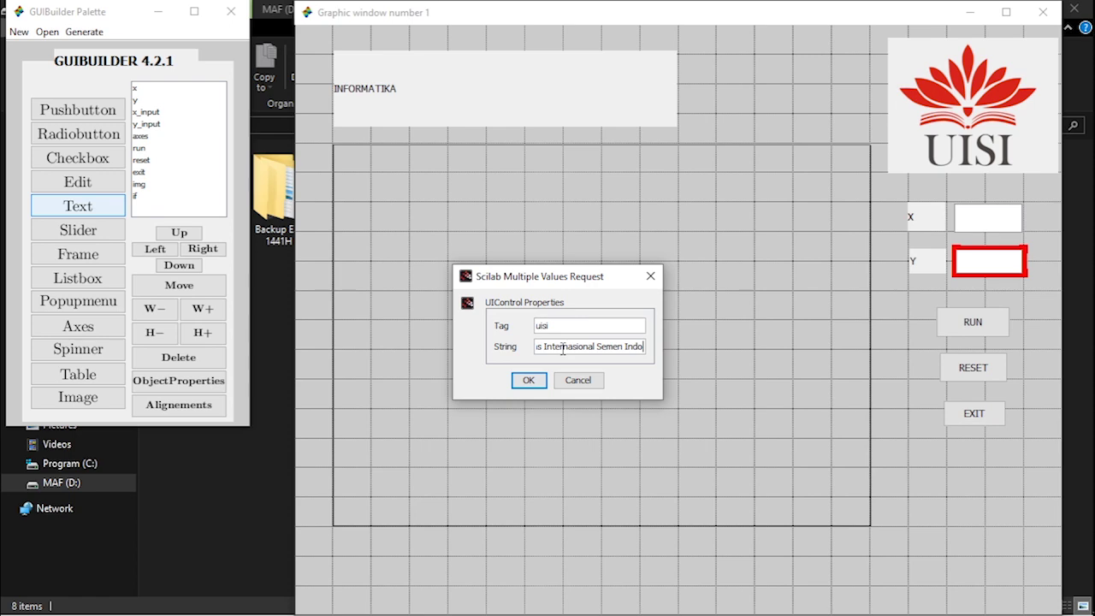
key(Return)
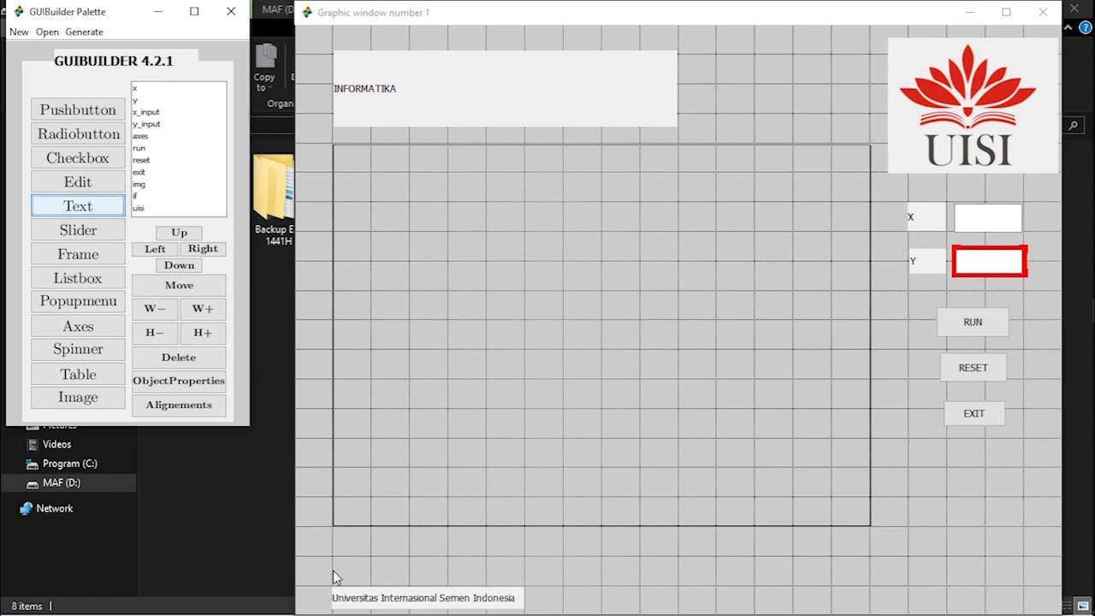
Place the author's name text above the university text, and add a text tagged nim beside it containing the student ID number.
drag(334, 572, 446, 590)
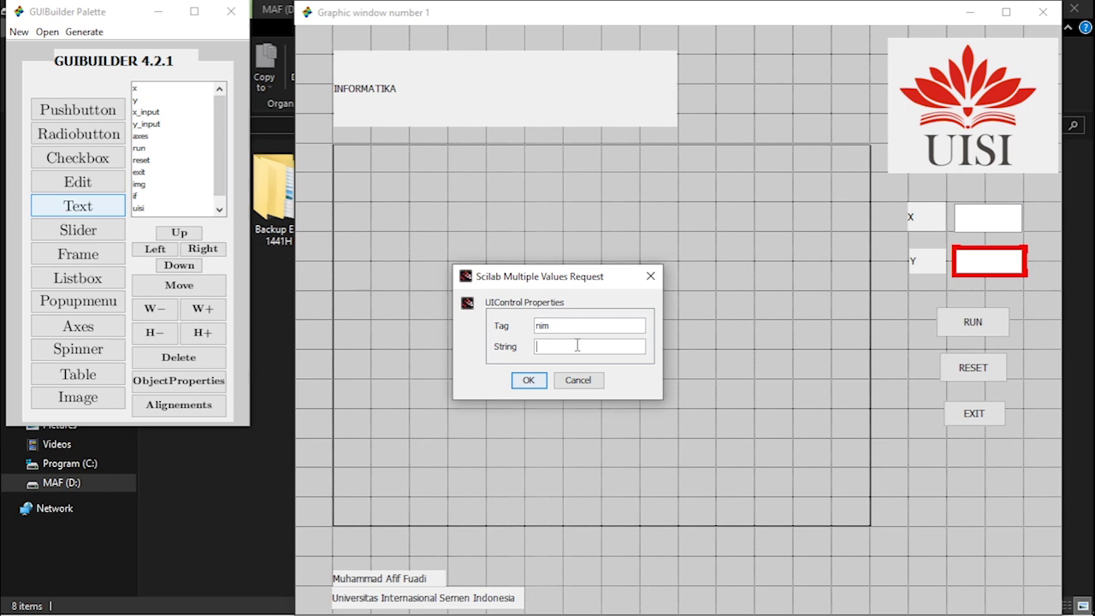
key(ctrl+v)
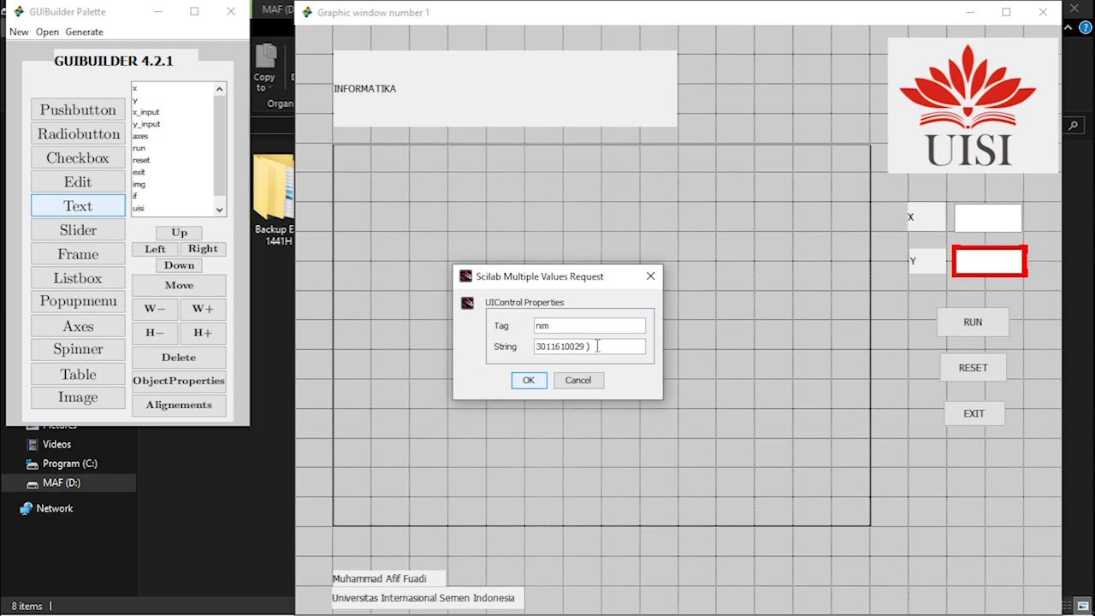
key(Return)
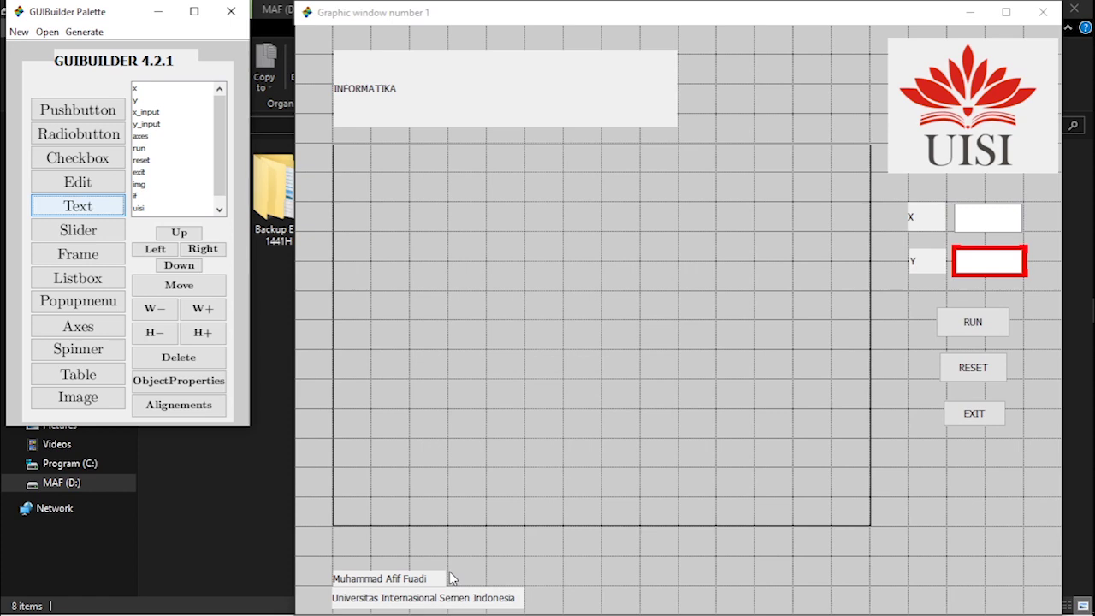
click(451, 579)
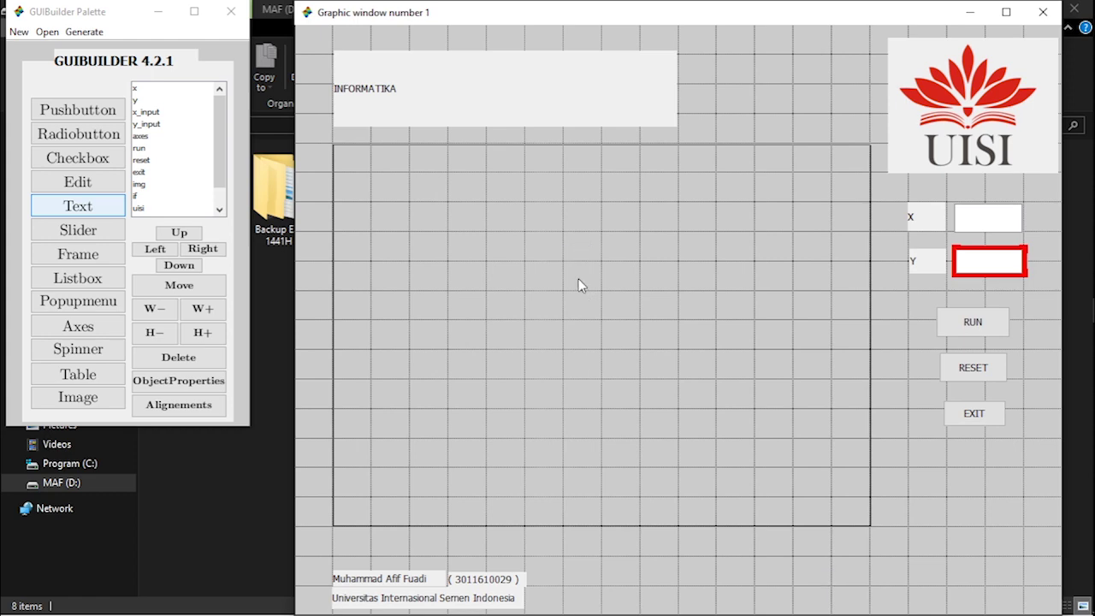
Set the X label's BackgroundColor to [1,1,0] in its object properties.
click(152, 88)
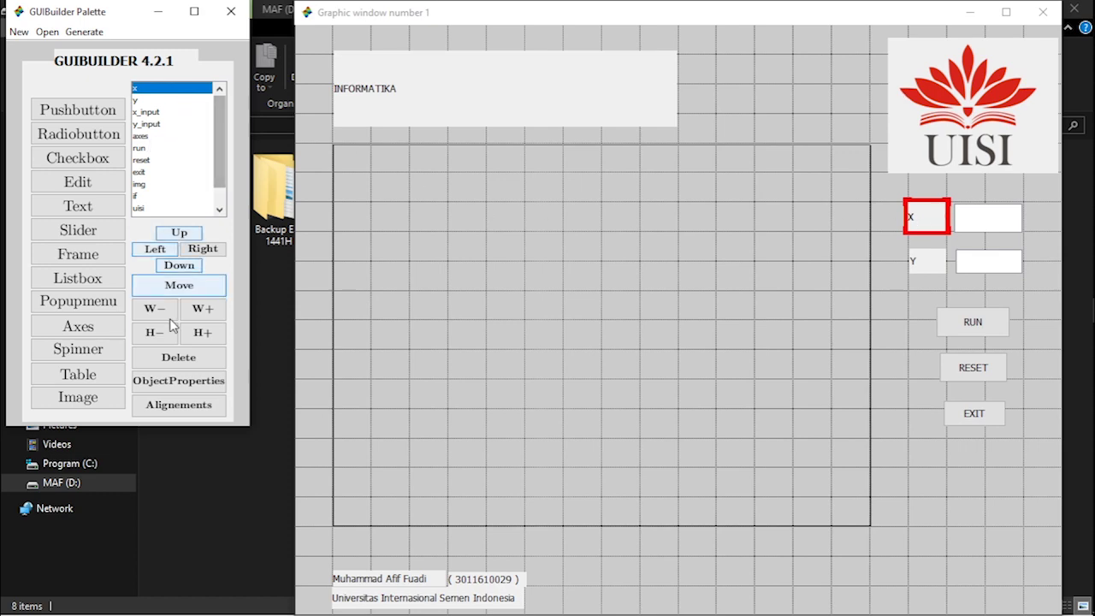
click(195, 382)
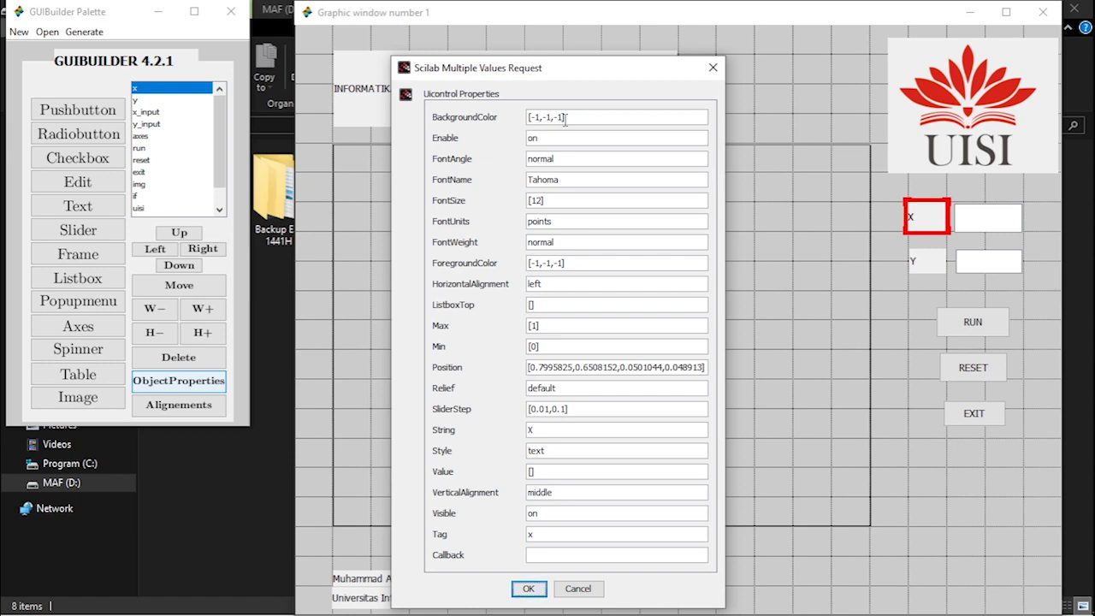
click(538, 118)
key(BackSpace)
key(BackSpace)
key(Right)
key(Right)
key(Right)
key(Right)
key(BackSpace)
key(BackSpace)
text(0)
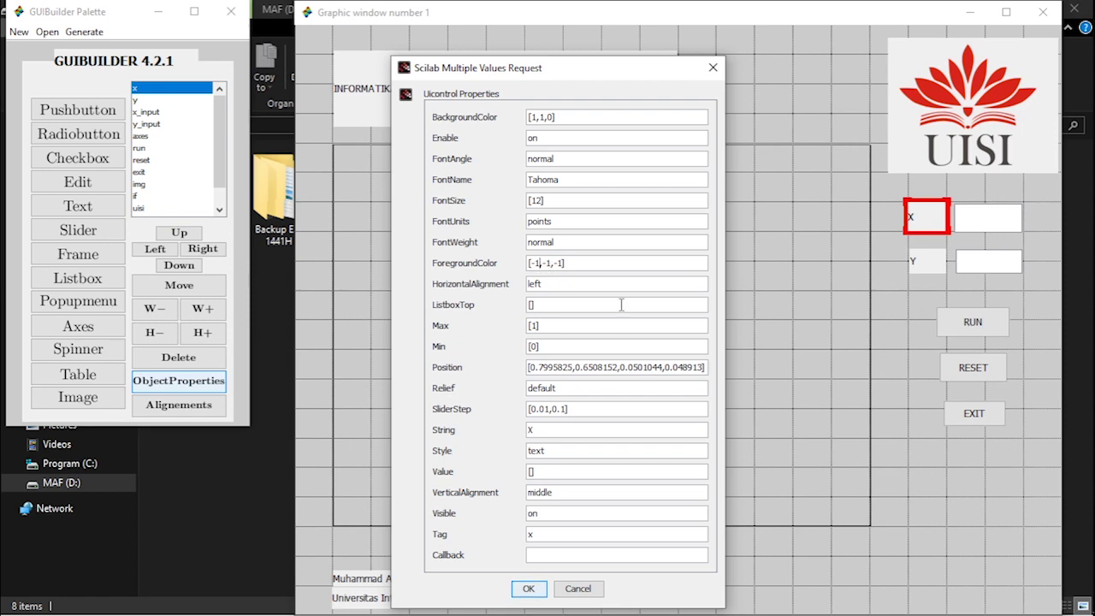
Set the X label's ForegroundColor to [0,0,1] and its HorizontalAlignment to center, and apply the properties.
key(BackSpace)
key(BackSpace)
text(0)
key(BackSpace)
key(BackSpace)
text(0)
key(Delete)
key(Tab)
text(center)
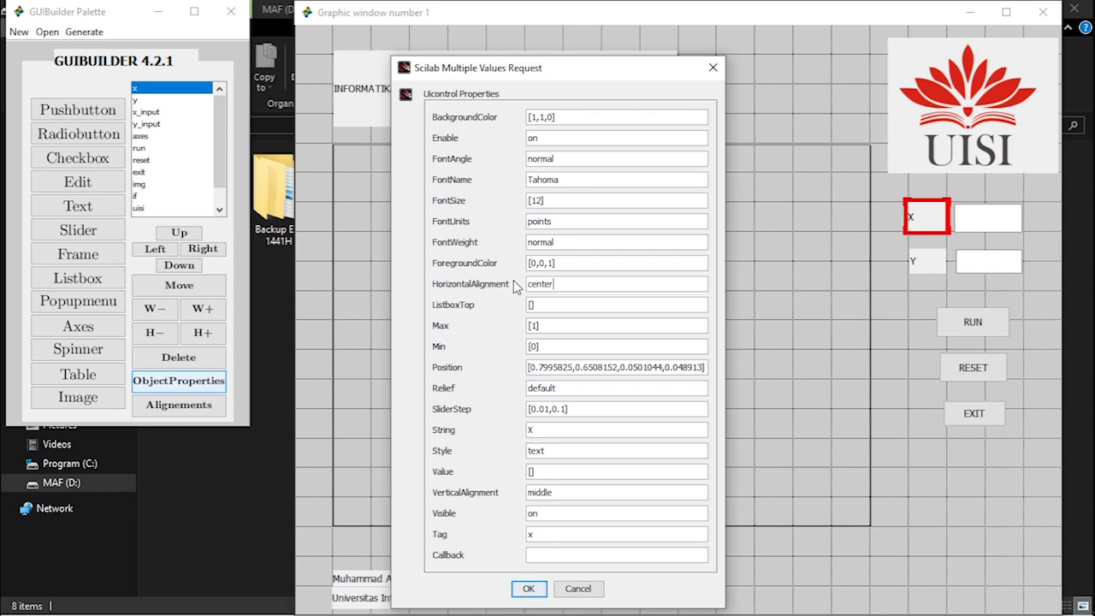
click(532, 590)
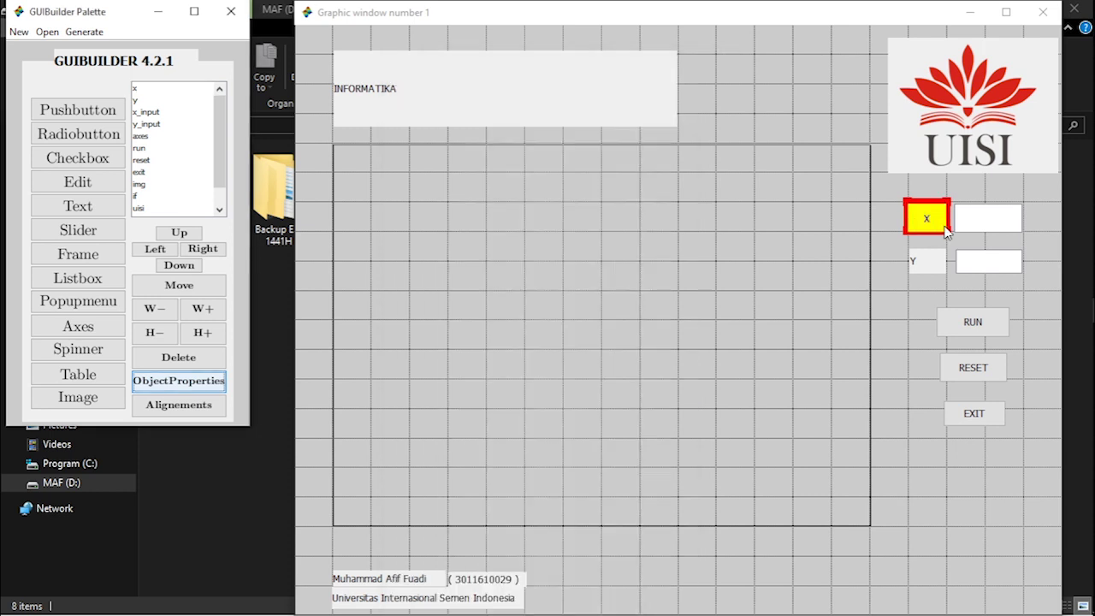
Set the Y label's BackgroundColor to [1,1,0] in its object properties.
click(157, 101)
click(177, 380)
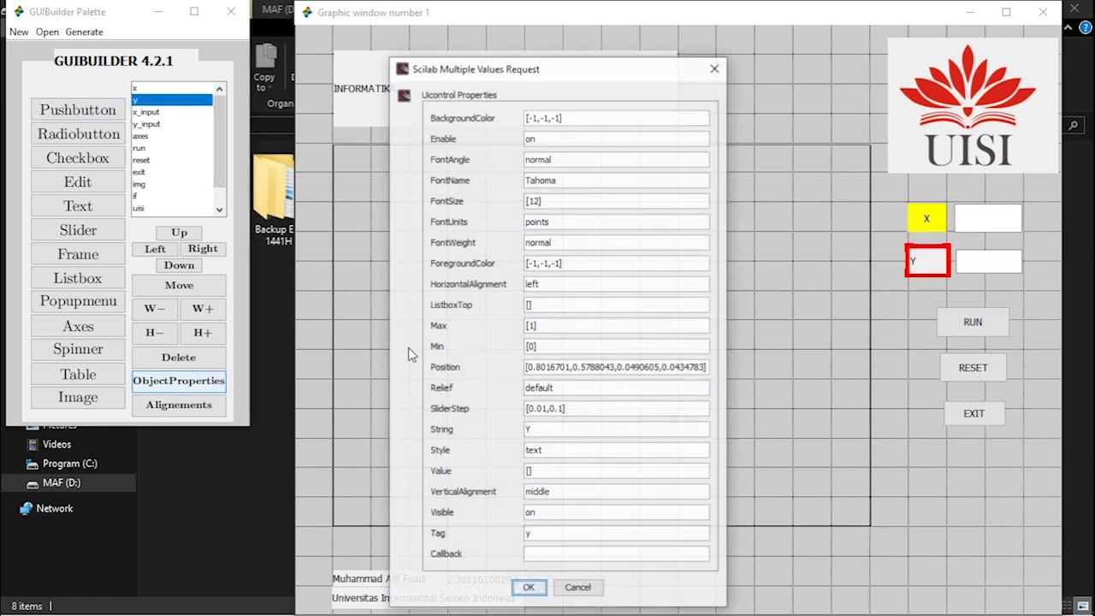
click(534, 117)
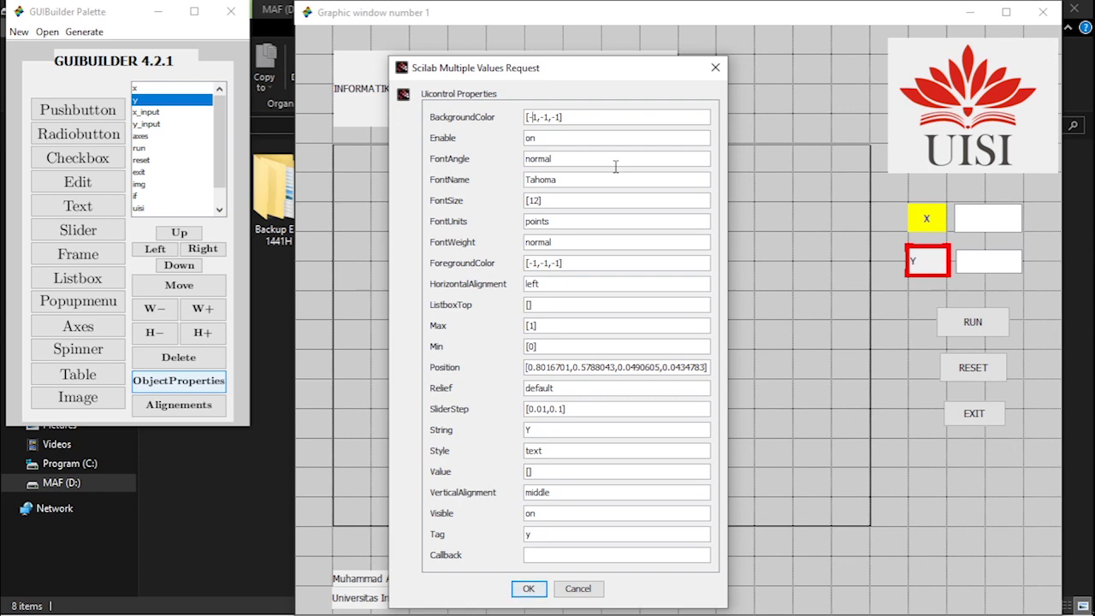
key(BackSpace)
key(Right)
key(Right)
key(Right)
key(BackSpace)
key(Right)
key(Right)
key(Right)
key(BackSpace)
key(BackSpace)
text(0)
Set the Y label's ForegroundColor to [0,0,1] and its HorizontalAlignment to center, and apply the properties.
click(536, 262)
key(BackSpace)
key(BackSpace)
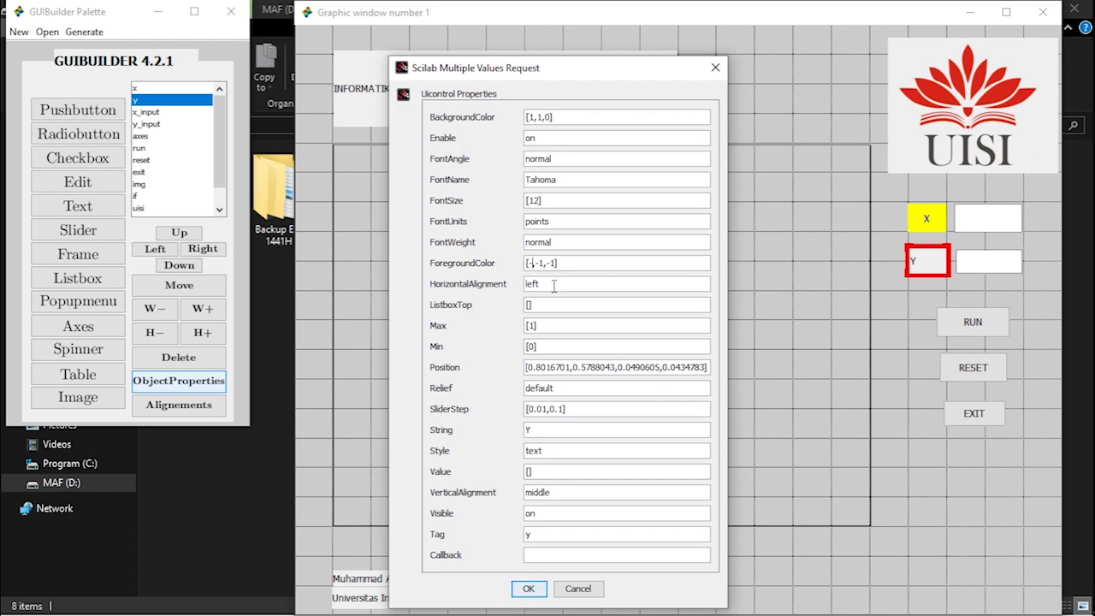
text(0)
key(Delete)
key(Delete)
text(0)
key(Right)
key(Delete)
click(553, 287)
key(BackSpace)
key(BackSpace)
key(BackSpace)
key(BackSpace)
text(center)
click(532, 589)
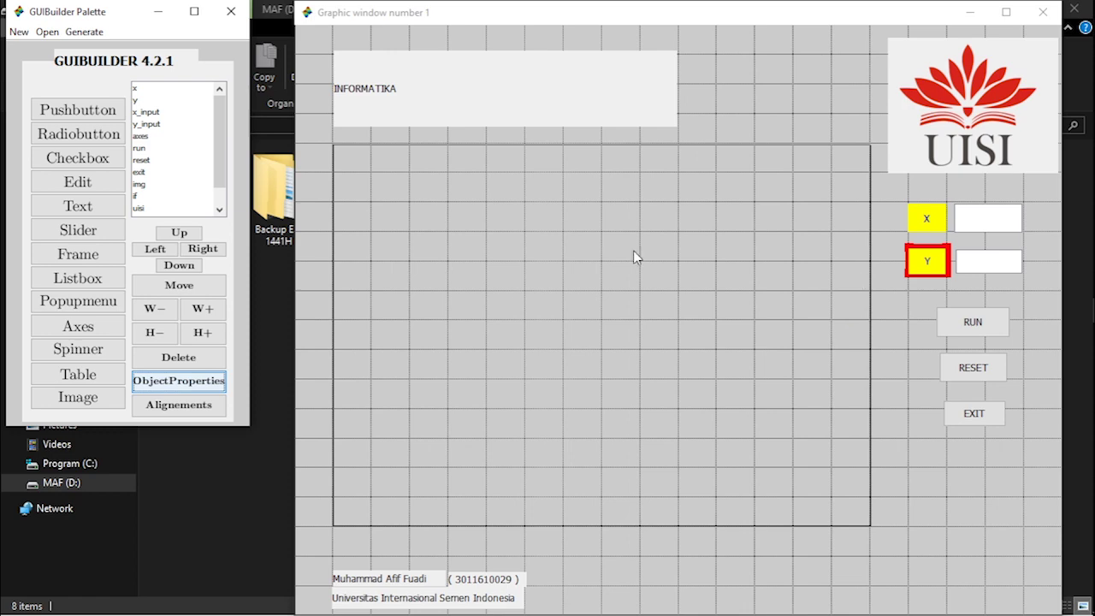
Set the HorizontalAlignment of the x_input edit field to center.
click(146, 112)
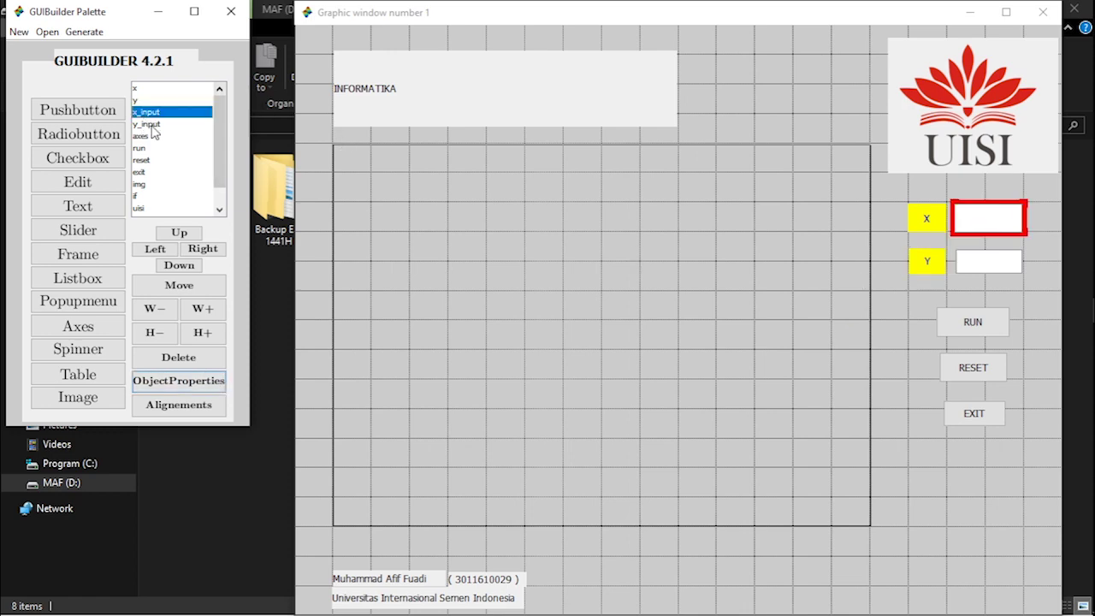
click(192, 382)
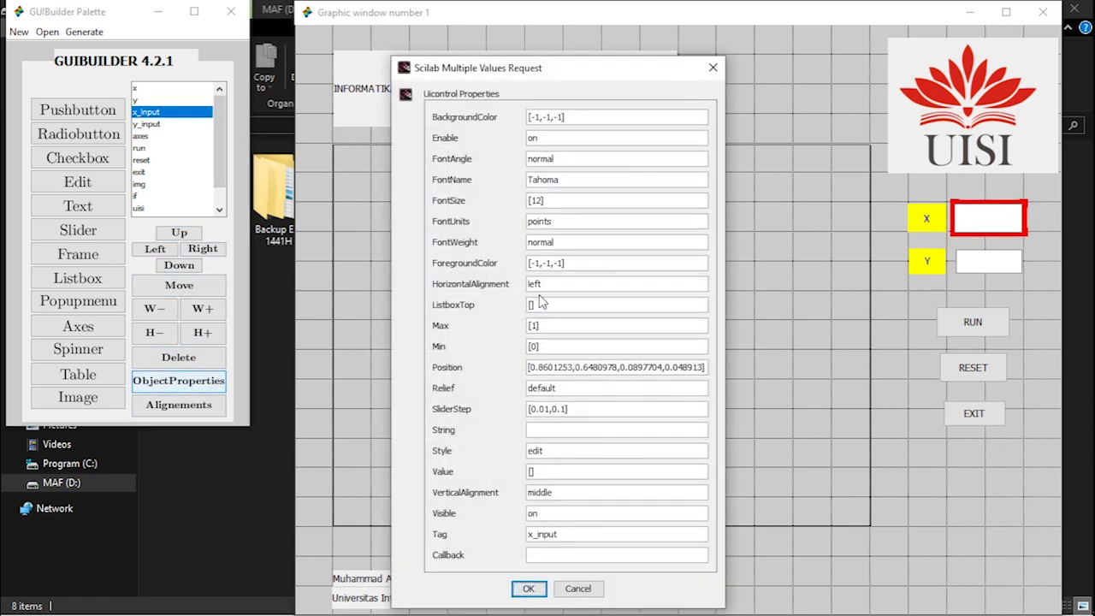
double_click(537, 284)
text(center)
click(529, 588)
Set the HorizontalAlignment of the y_input edit field to center.
click(148, 124)
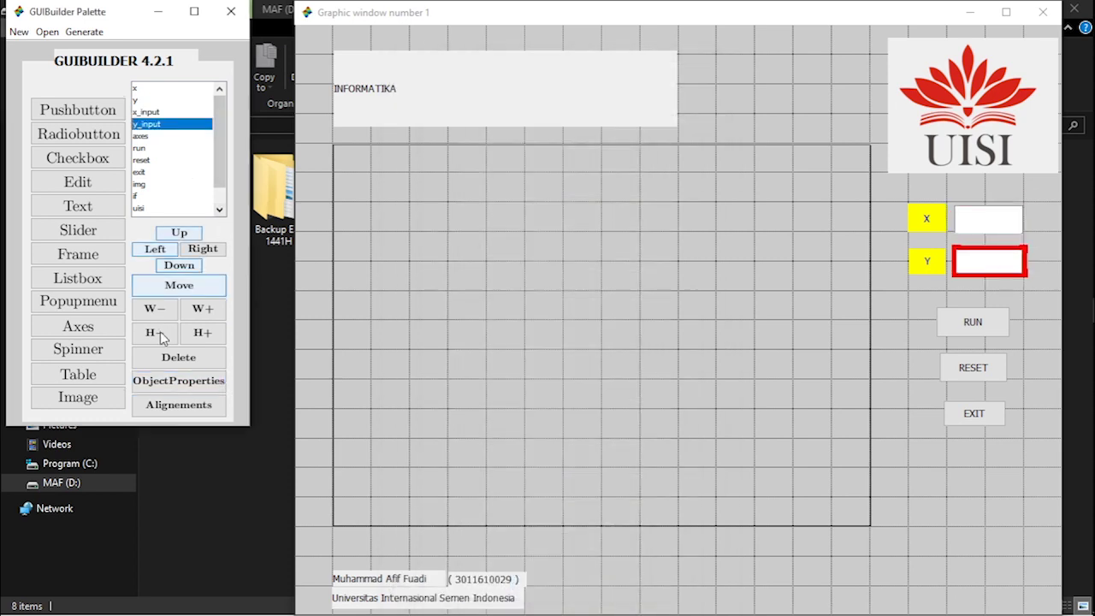
click(177, 380)
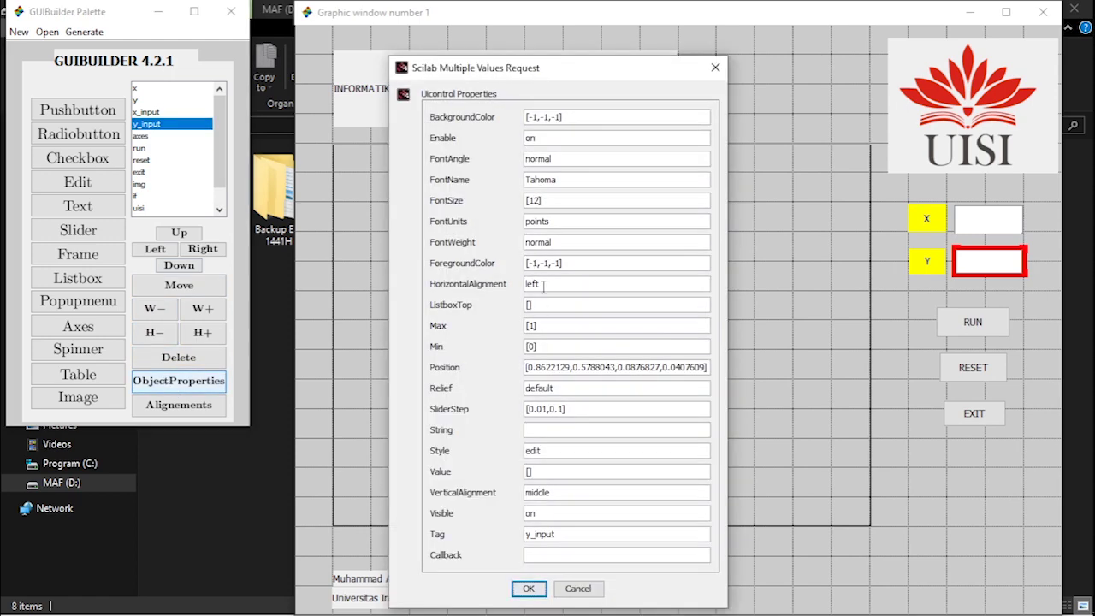
drag(543, 287, 514, 284)
text(center)
click(530, 589)
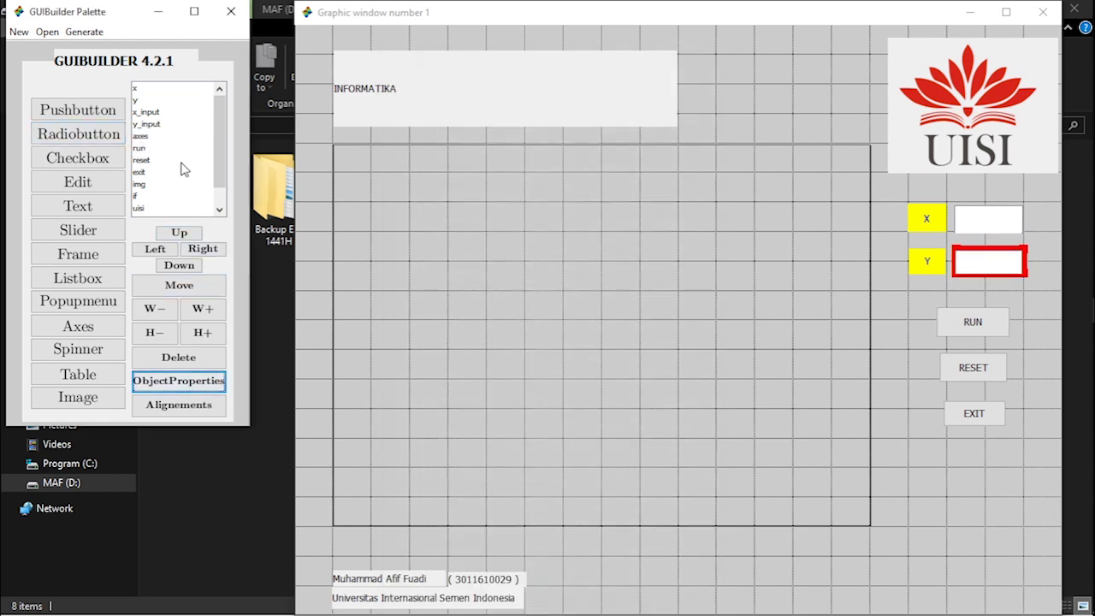
Set the RUN button's ForegroundColor to blue, [0,0,1].
click(144, 149)
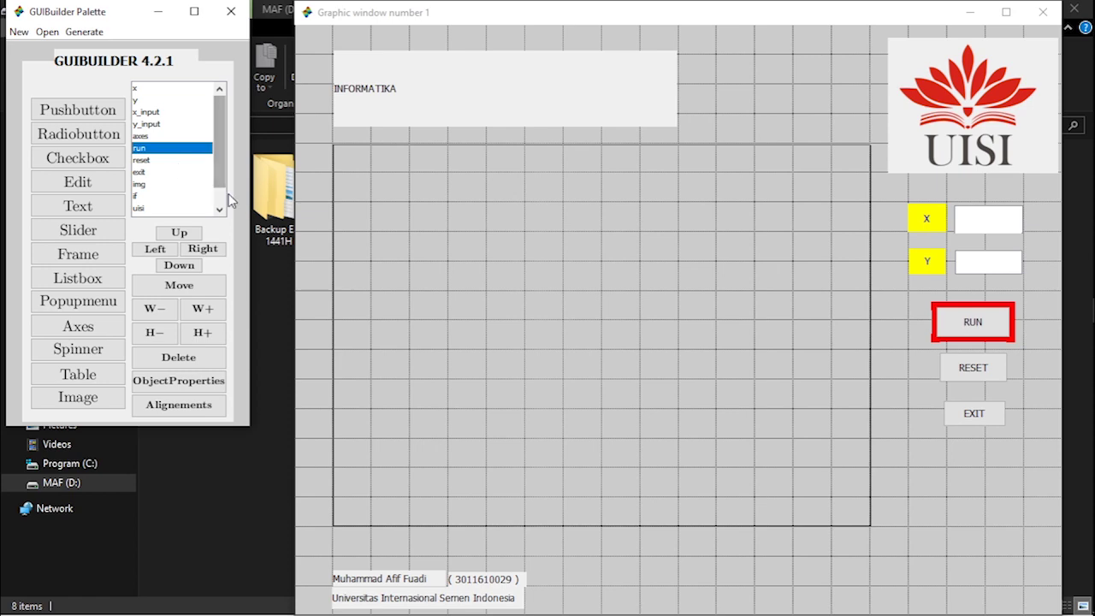
click(171, 383)
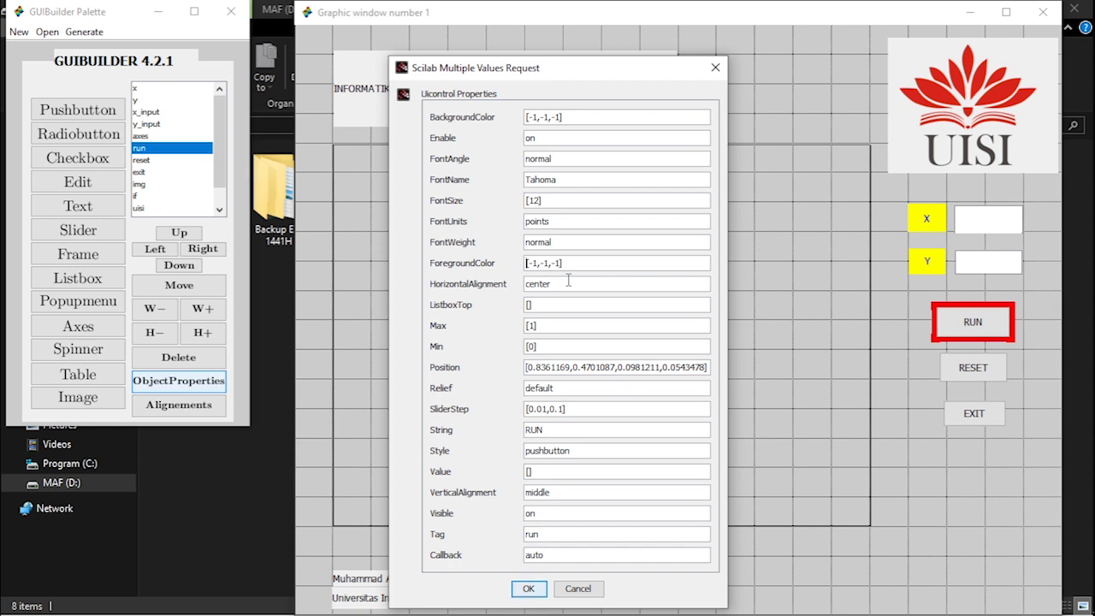
double_click(536, 263)
text(0)
double_click(540, 262)
text(0)
key(Right)
key(Right)
key(BackSpace)
click(528, 588)
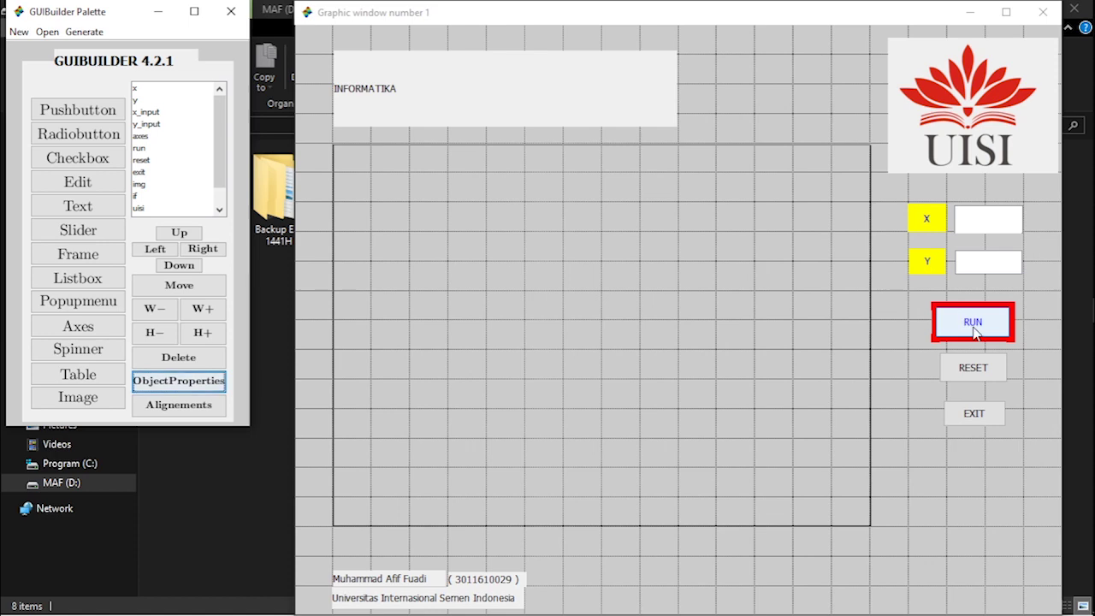
Set the RESET button's ForegroundColor to red, [1,0,0].
click(143, 161)
click(178, 381)
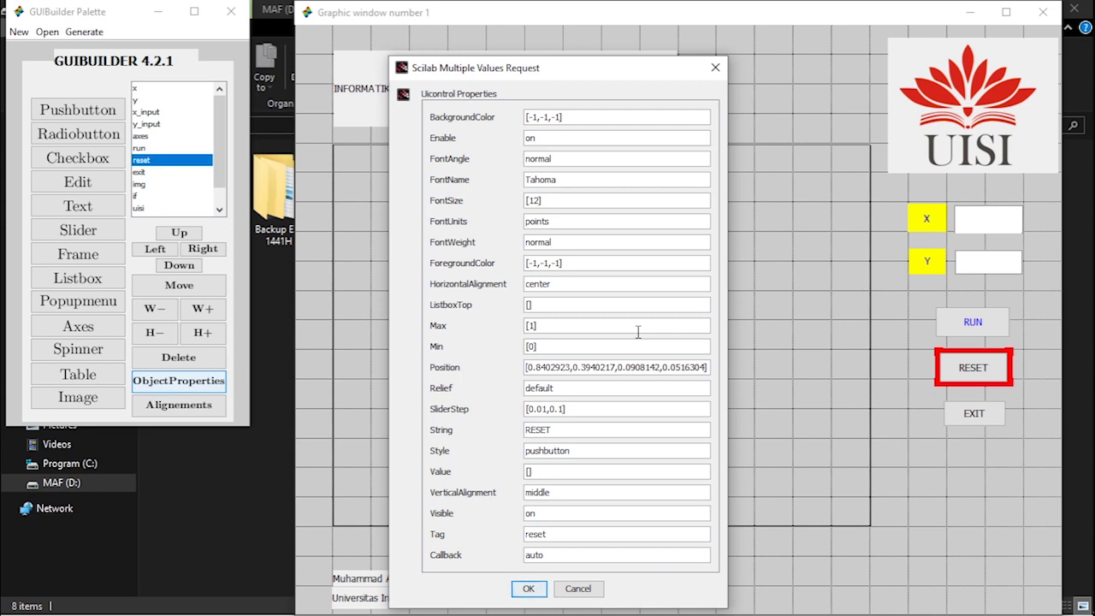
key(BackSpace)
key(BackSpace)
key(BackSpace)
text(0)
click(527, 589)
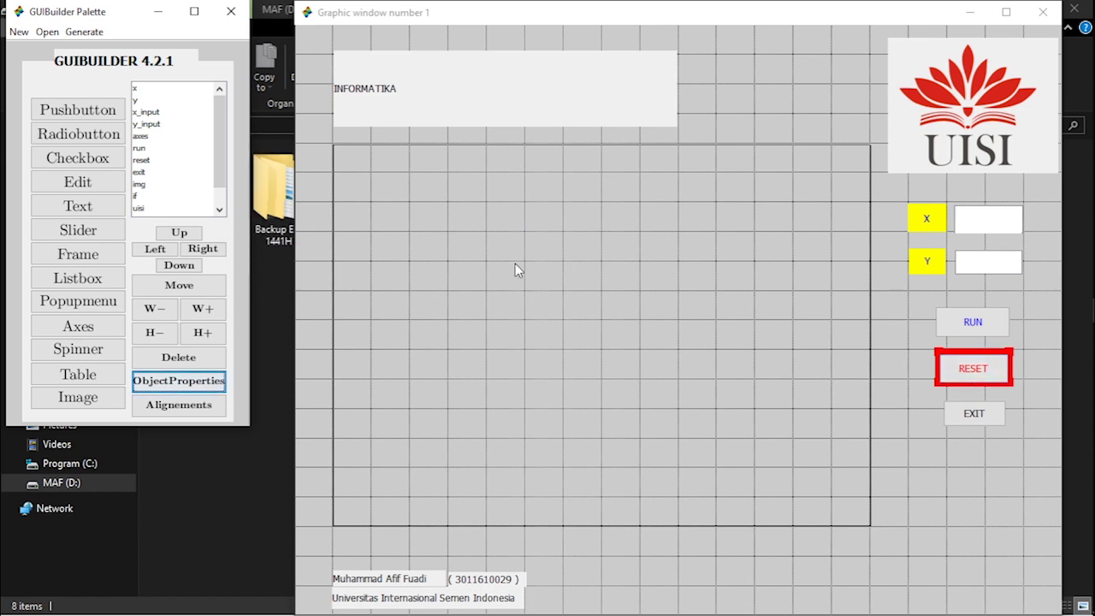
Set the EXIT button's BackgroundColor to [1,0,0] in its object properties.
click(141, 172)
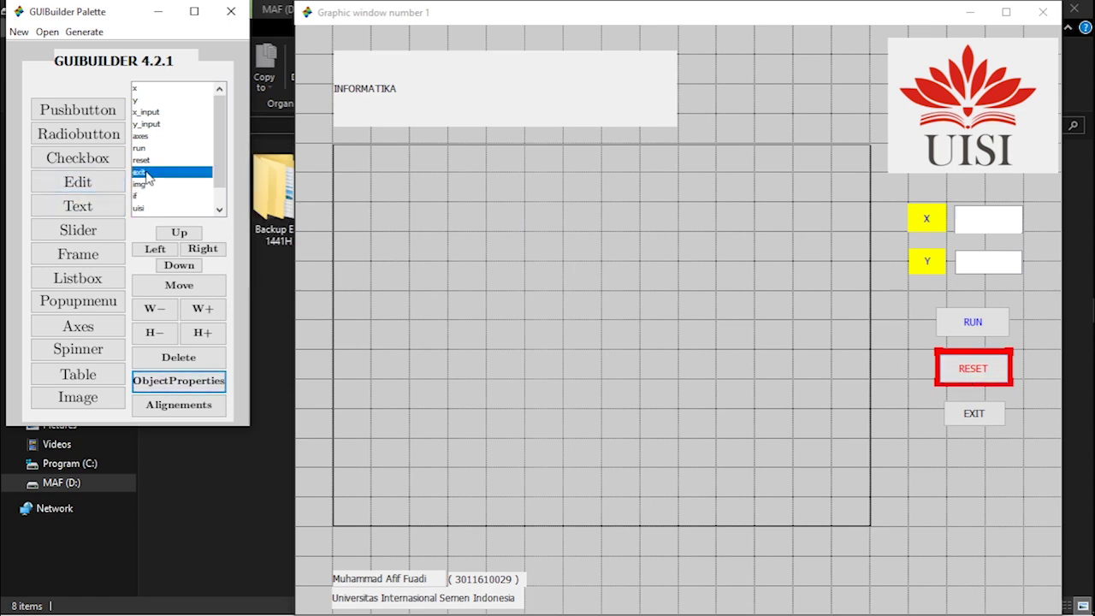
click(212, 387)
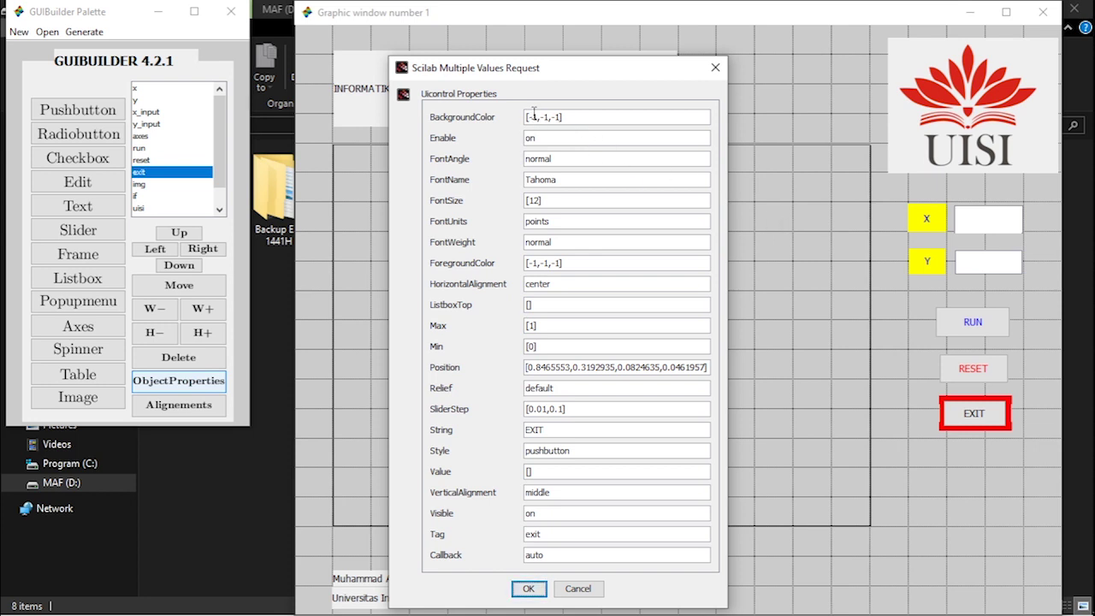
key(BackSpace)
key(BackSpace)
key(BackSpace)
text(0)
Set the EXIT button's ForegroundColor to white, [1,1,1], and apply the properties.
click(534, 264)
key(BackSpace)
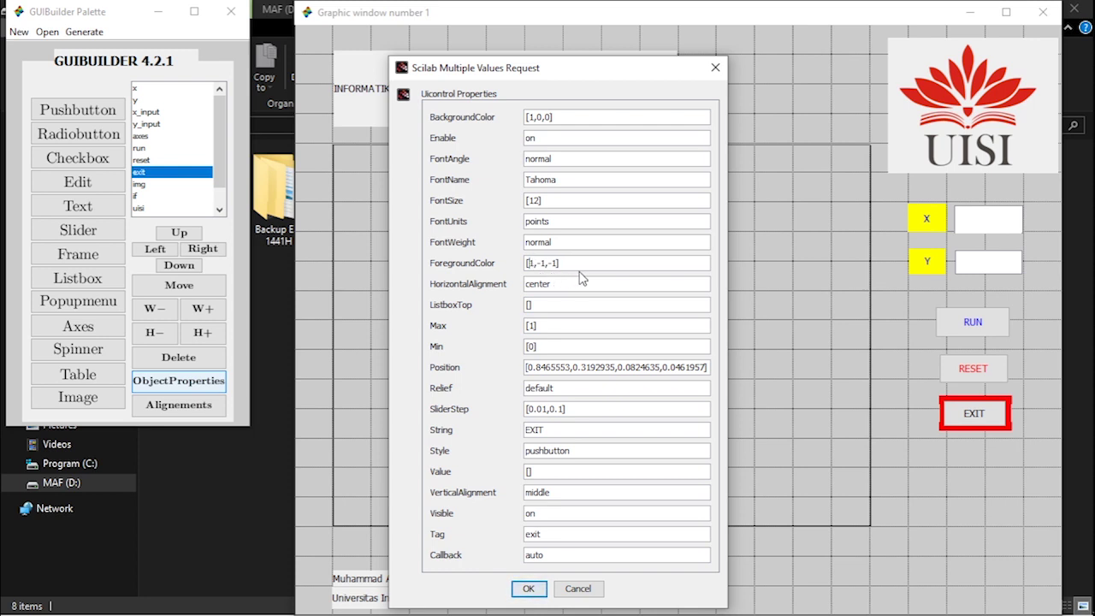
click(540, 263)
key(BackSpace)
click(550, 262)
key(BackSpace)
click(524, 588)
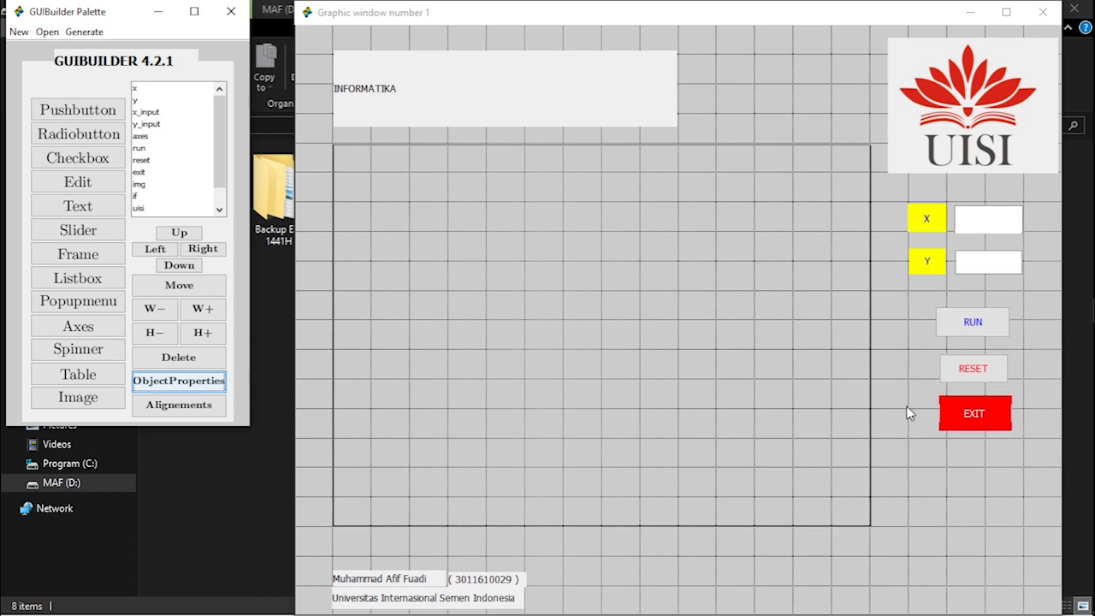
Set the INFORMATIKA text label's BackgroundColor to white, [1,1,1], in its object properties.
click(139, 198)
click(196, 382)
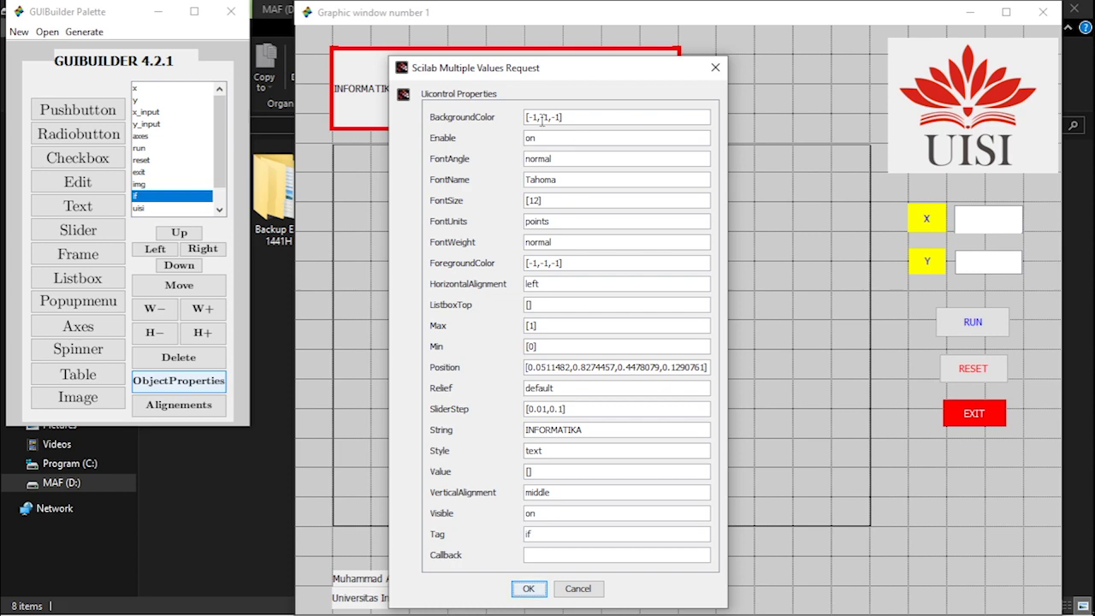
key(BackSpace)
click(542, 117)
key(BackSpace)
click(549, 119)
key(BackSpace)
Set the INFORMATIKA label's font to Times New Roman, size 70, with ForegroundColor [0,0,0], and apply the properties.
drag(568, 177, 525, 176)
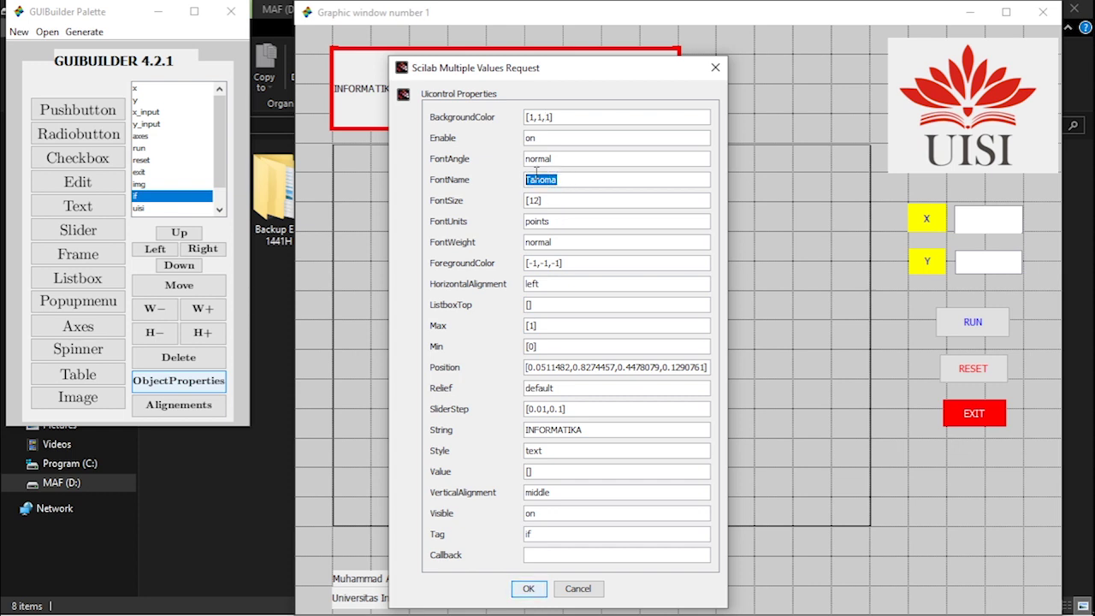
text(Times New R)
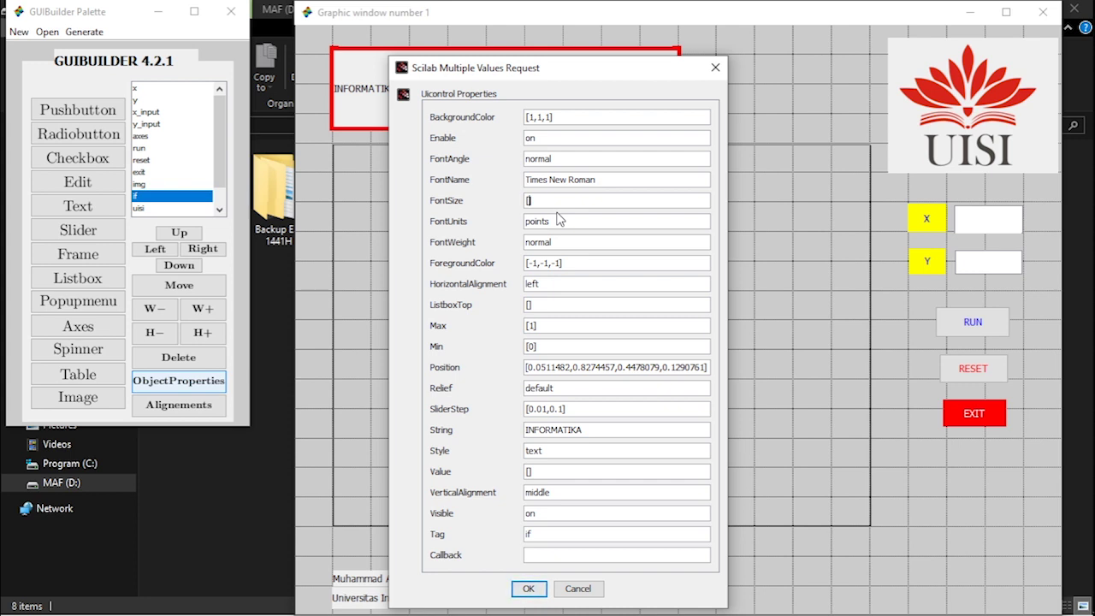
text(70)
drag(562, 265, 530, 263)
text(0,0,0])
click(528, 587)
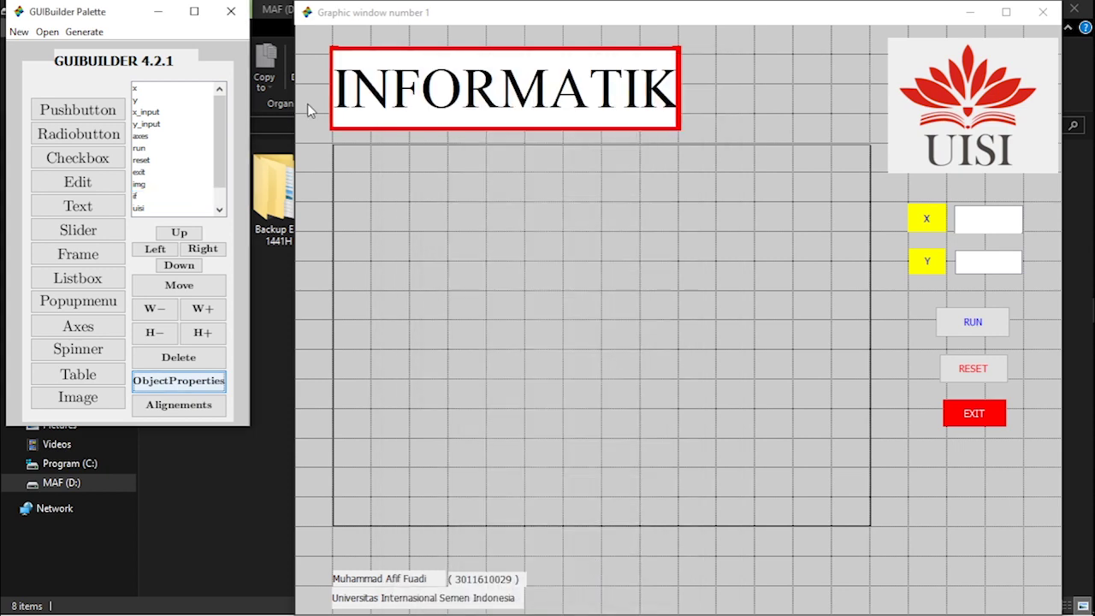
Widen the INFORMATIKA label to about 0.71 of the window width so it spans the plot axes below it.
click(202, 309)
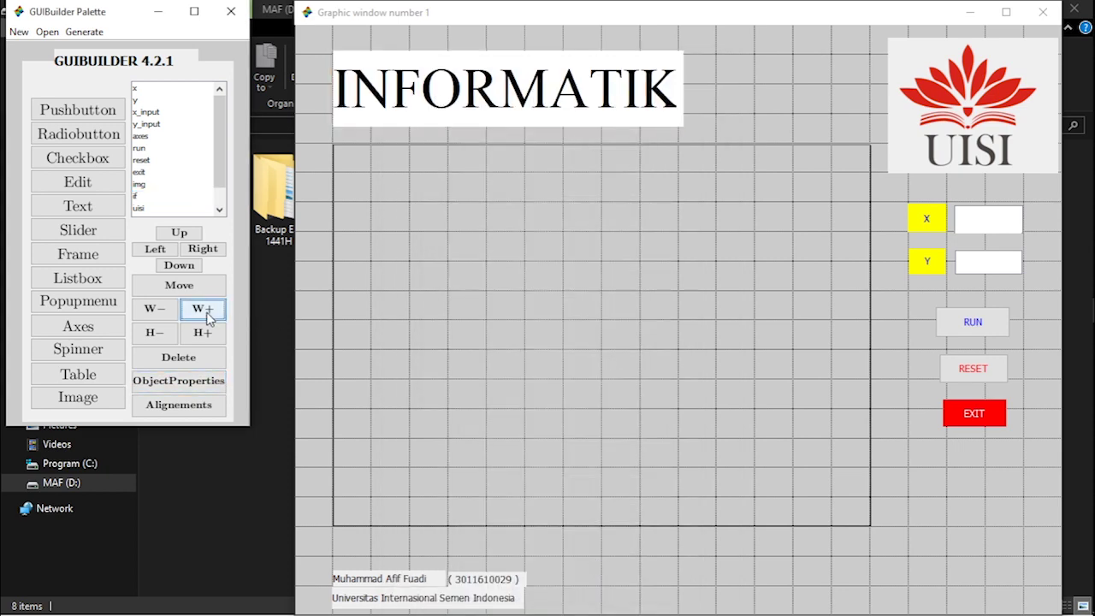
click(203, 308)
click(202, 309)
click(203, 309)
click(203, 308)
click(203, 309)
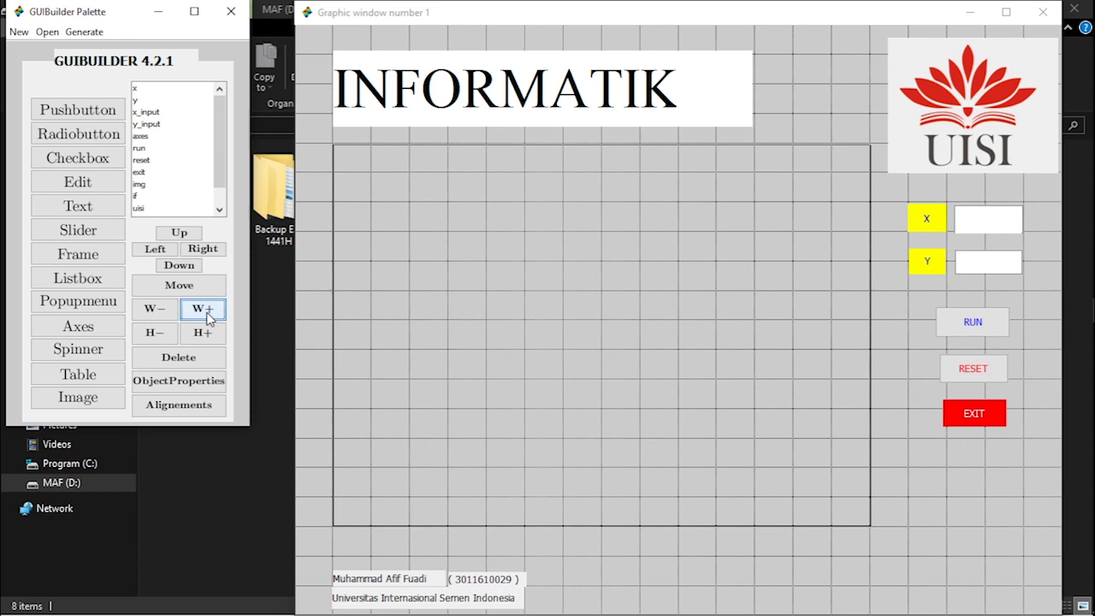
click(203, 309)
click(202, 309)
click(203, 309)
click(203, 309)
click(202, 308)
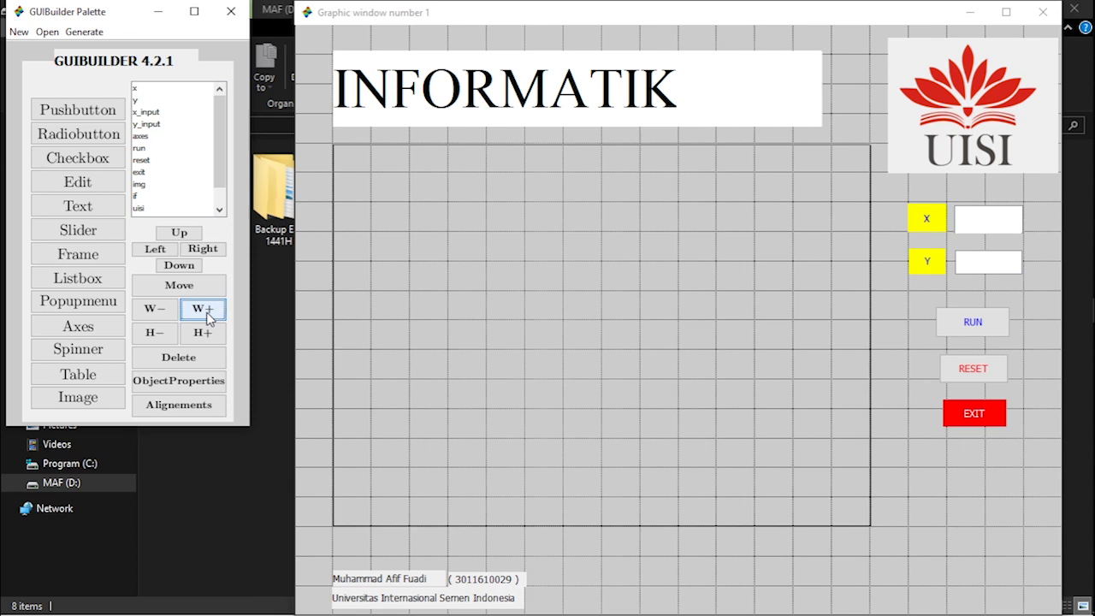
click(203, 309)
click(208, 313)
click(208, 313)
click(208, 313)
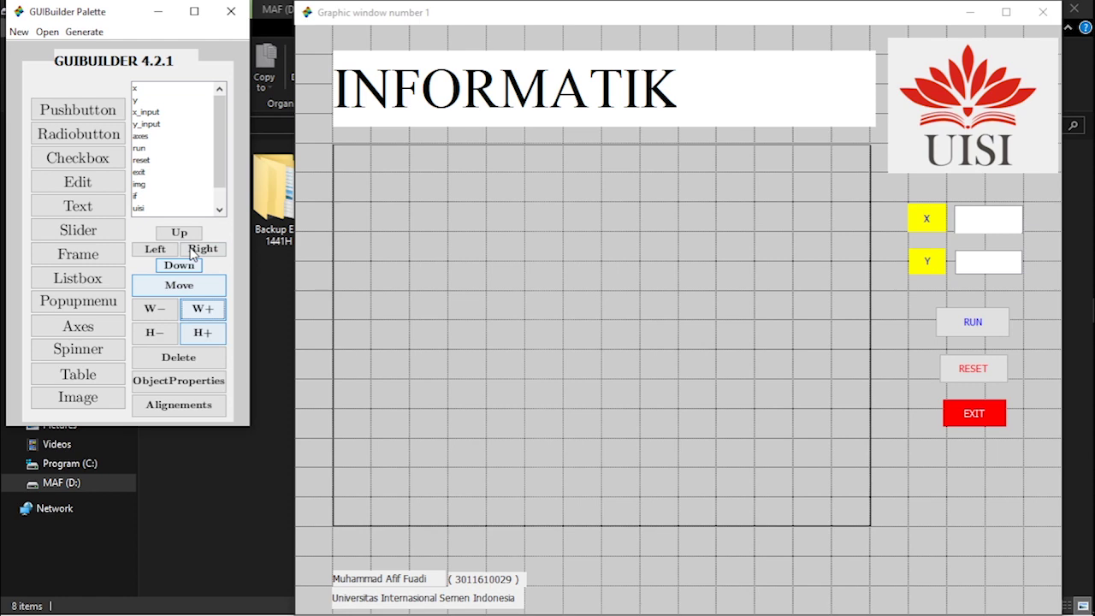
Try a smaller FontSize on the INFORMATIKA label and set it back to 70.
click(178, 380)
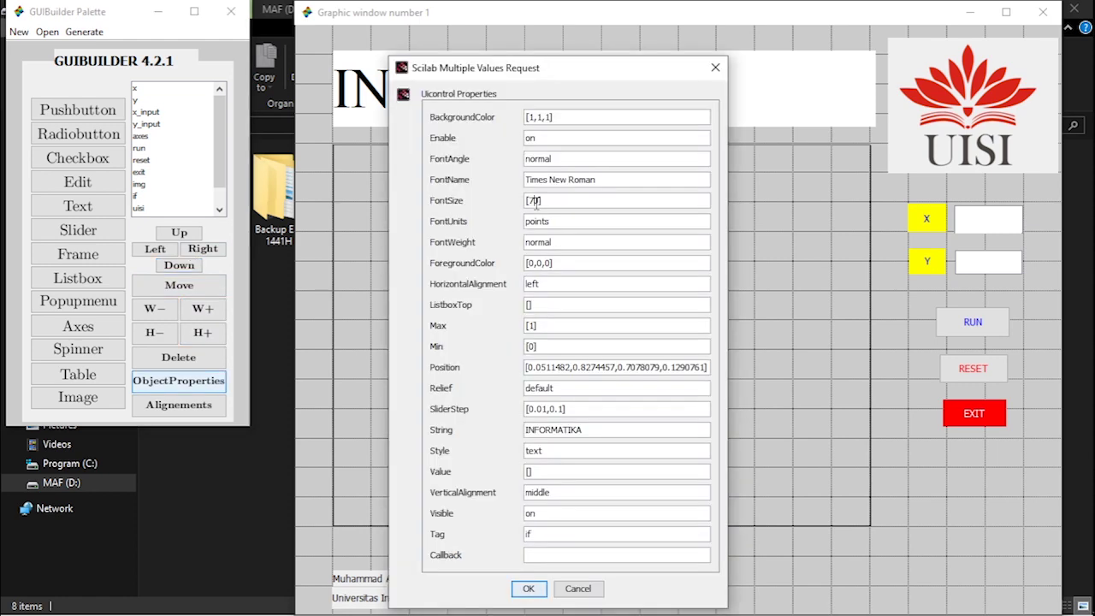
key(BackSpace)
text(5)
click(527, 588)
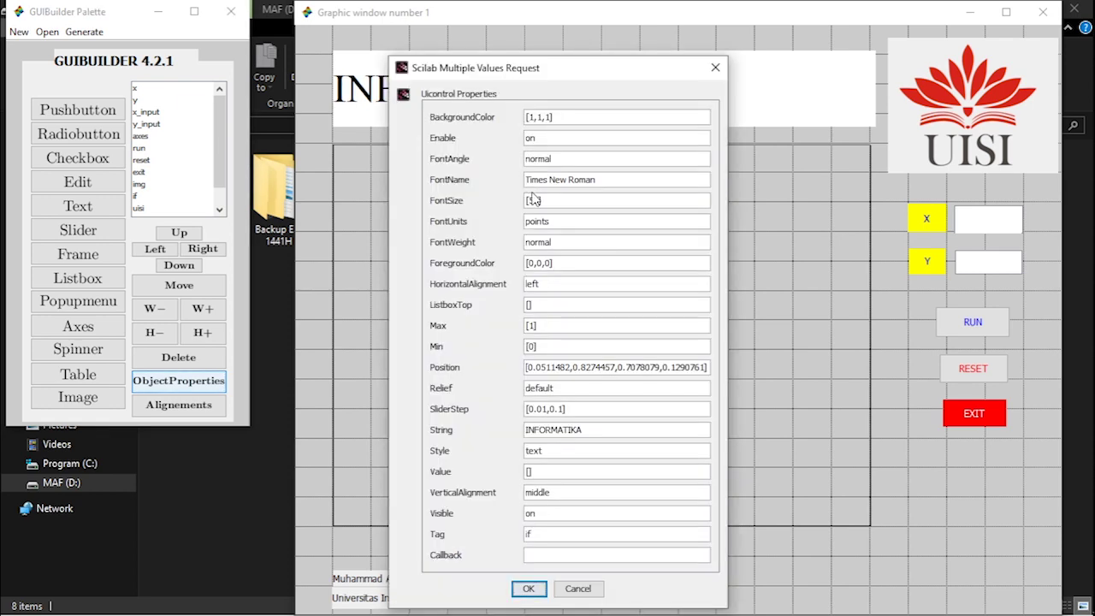
click(532, 196)
key(BackSpace)
text(70)
key(Return)
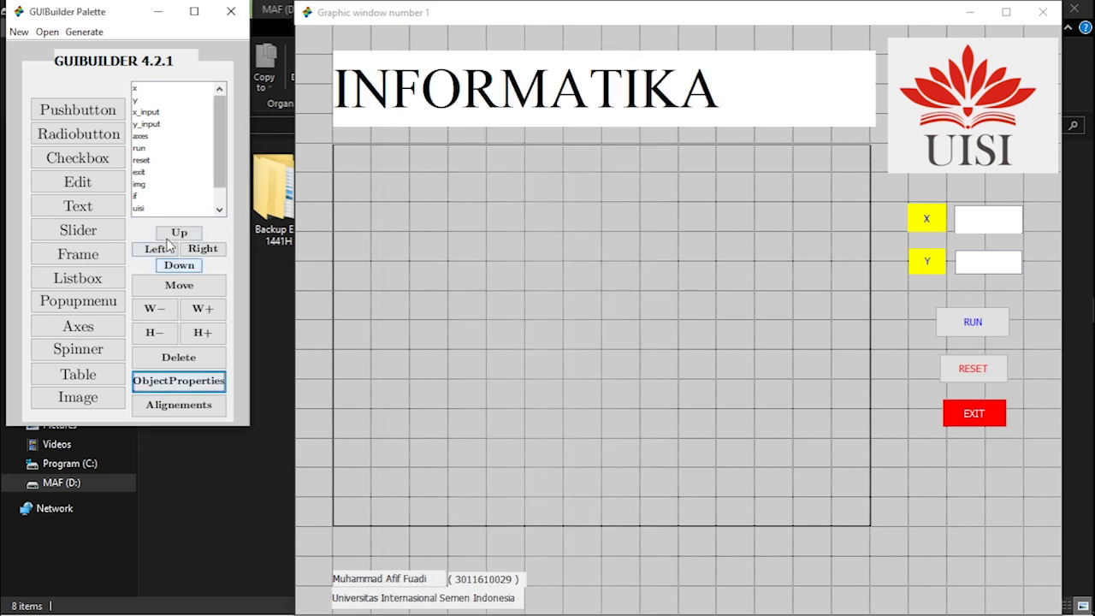
Set the BackgroundColor of the Universitas Internasional Semen Indonesia label (uisi) to [1,1,1] and apply it.
click(143, 209)
click(175, 381)
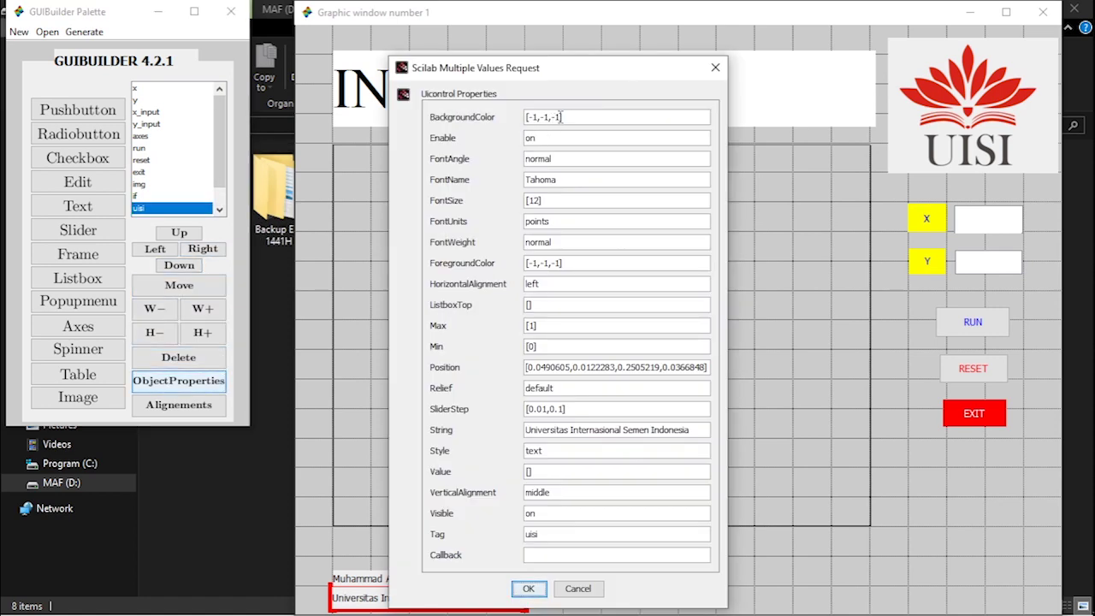
drag(562, 117, 529, 117)
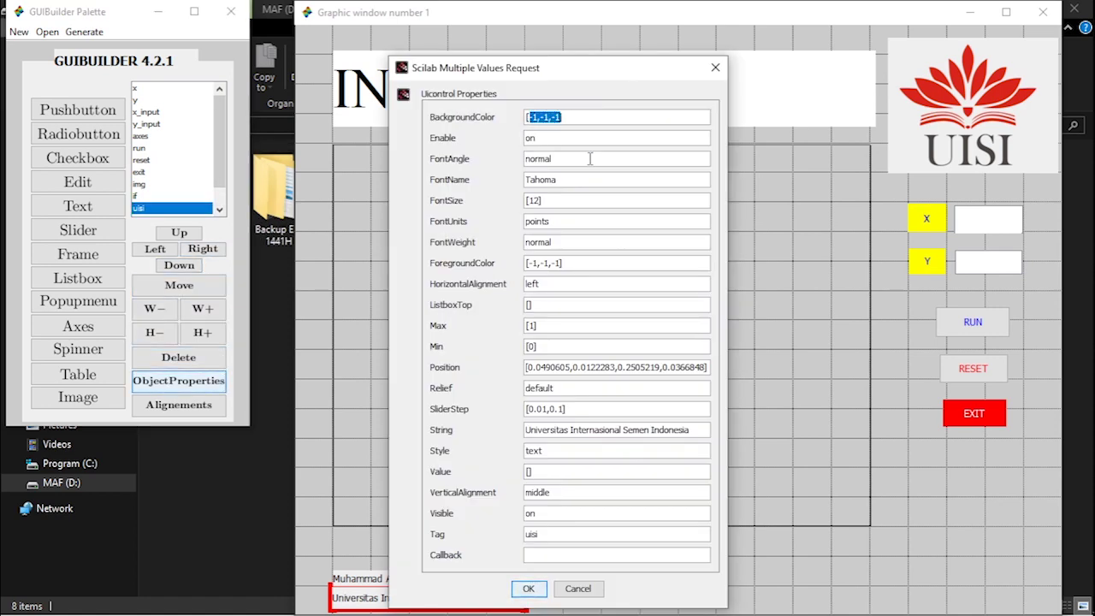
text(1]1,1)
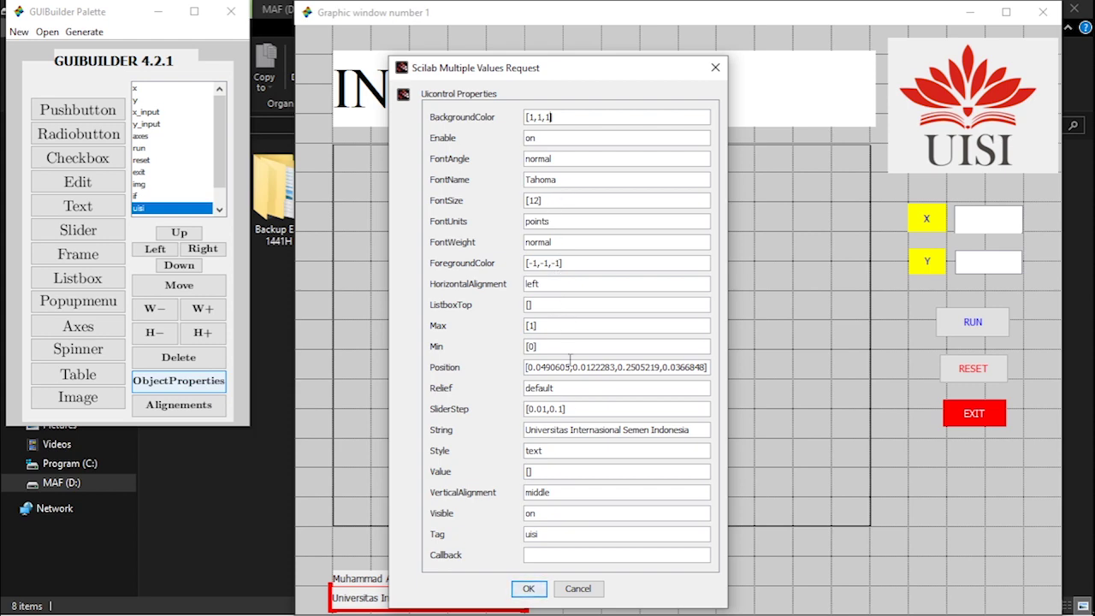
click(538, 592)
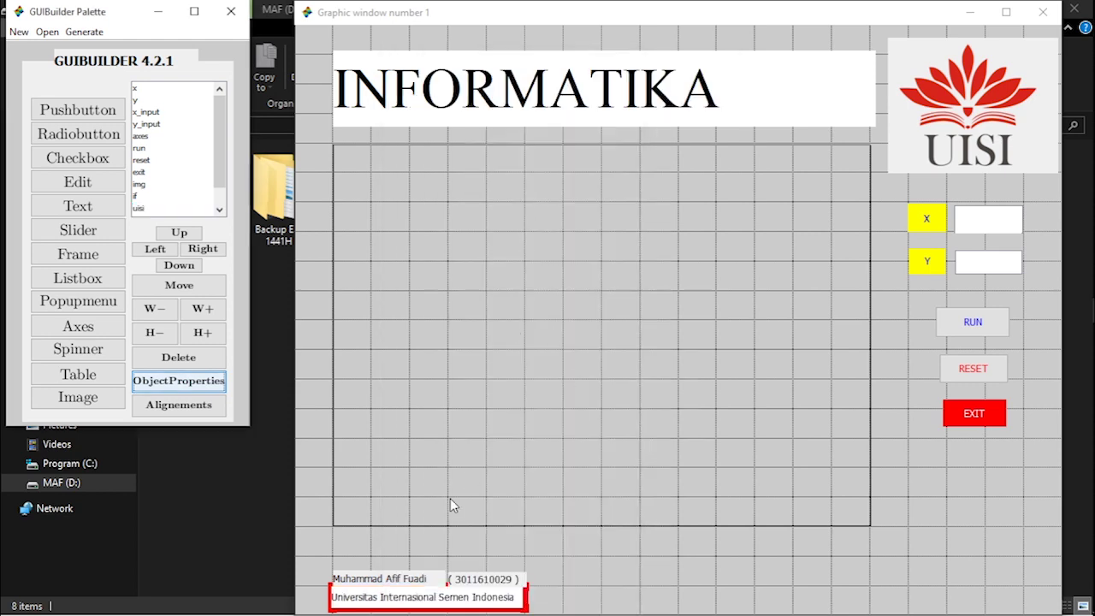
Set the FontName of the student name label (nama) to Monotype Corsiva and apply it.
scroll(149, 191, down, 1)
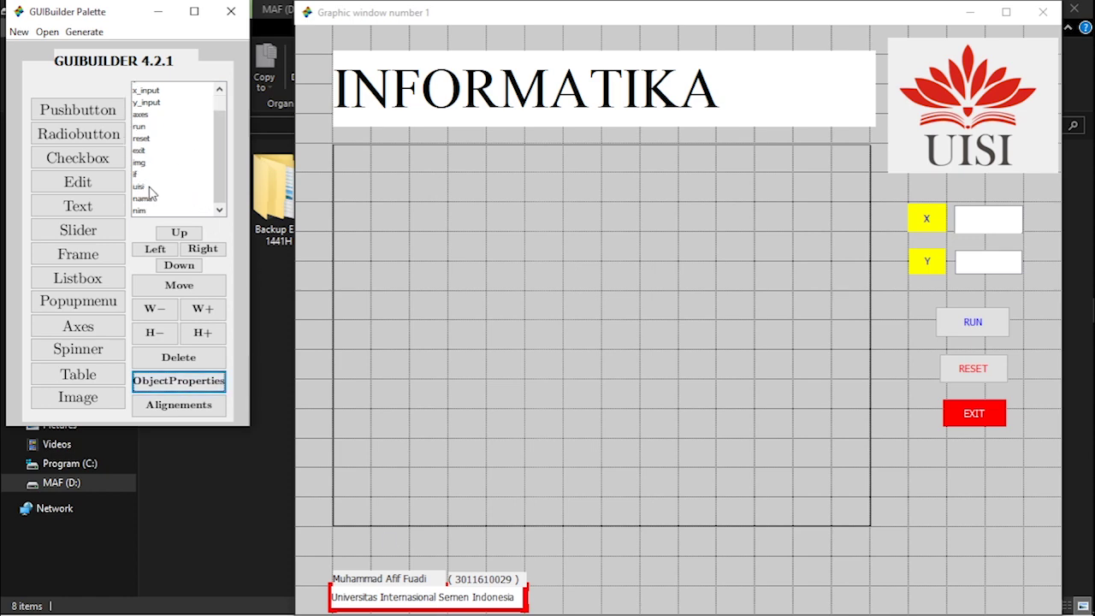
click(145, 199)
click(178, 381)
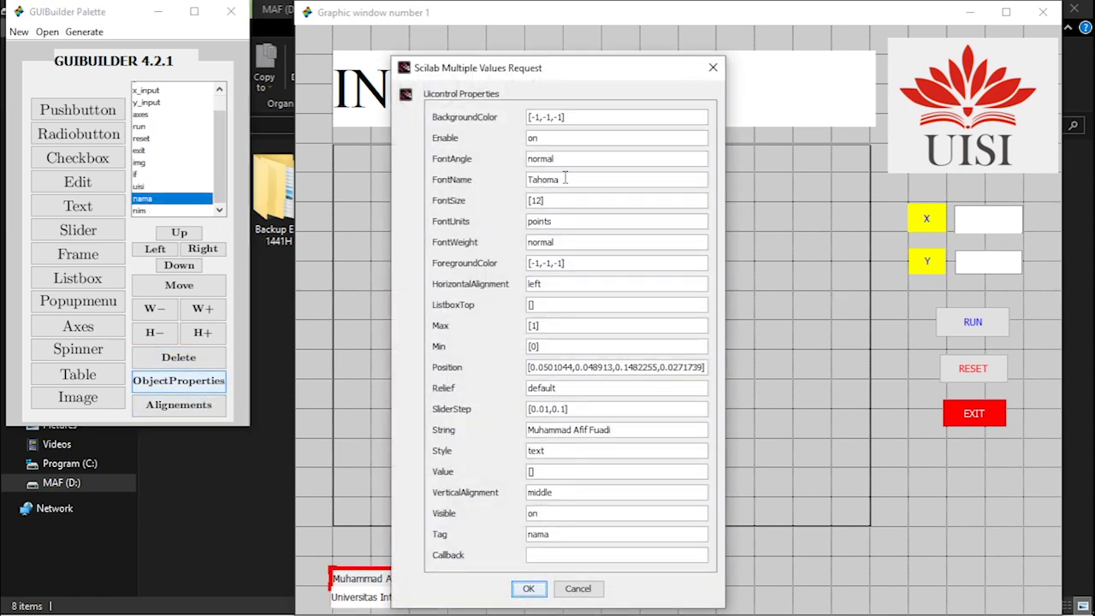
drag(564, 179, 526, 180)
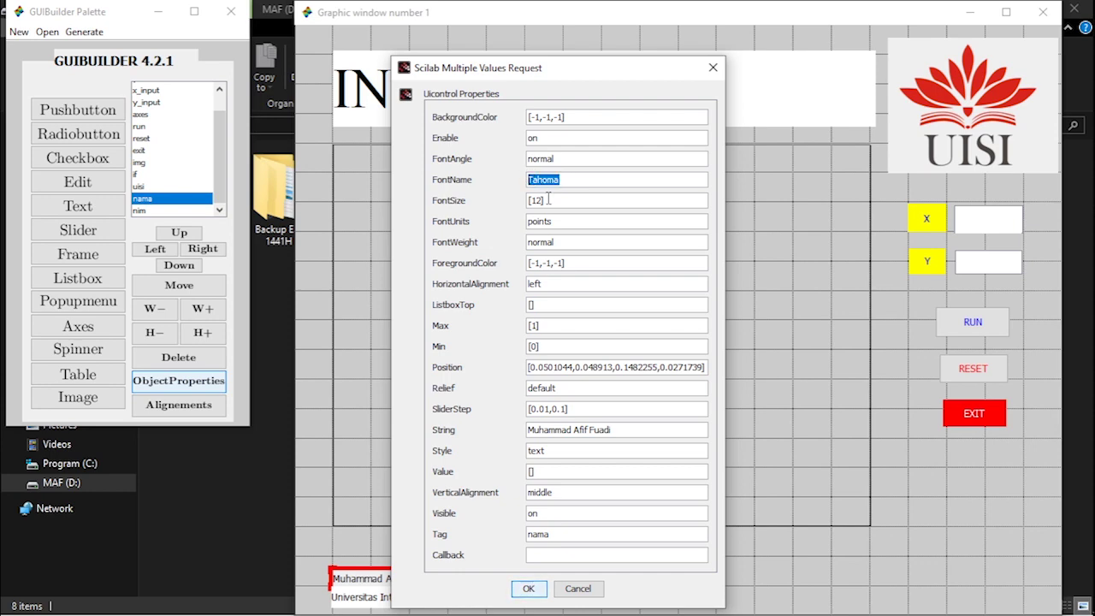
text(Monotype Corsiva)
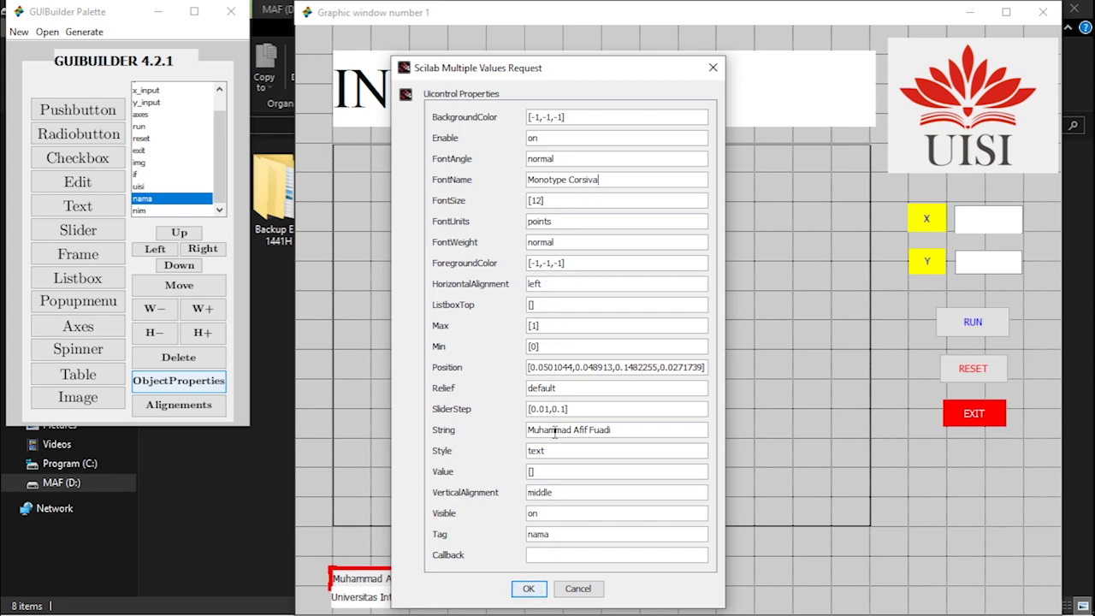
click(528, 589)
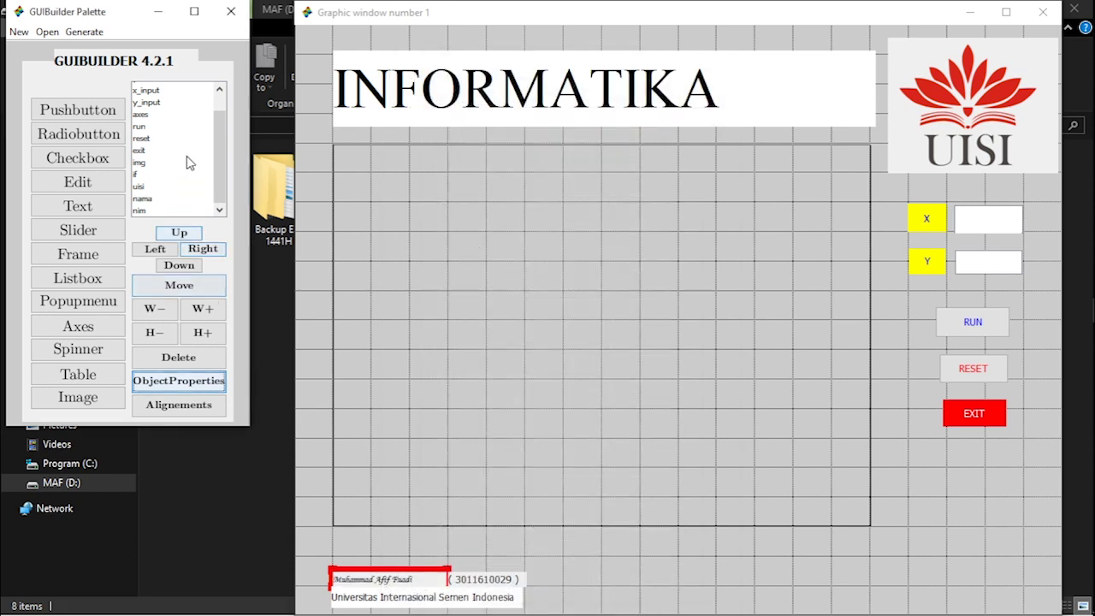
Set the FontName of the student number label (nim) to Monotype Corsiva and apply it.
click(139, 209)
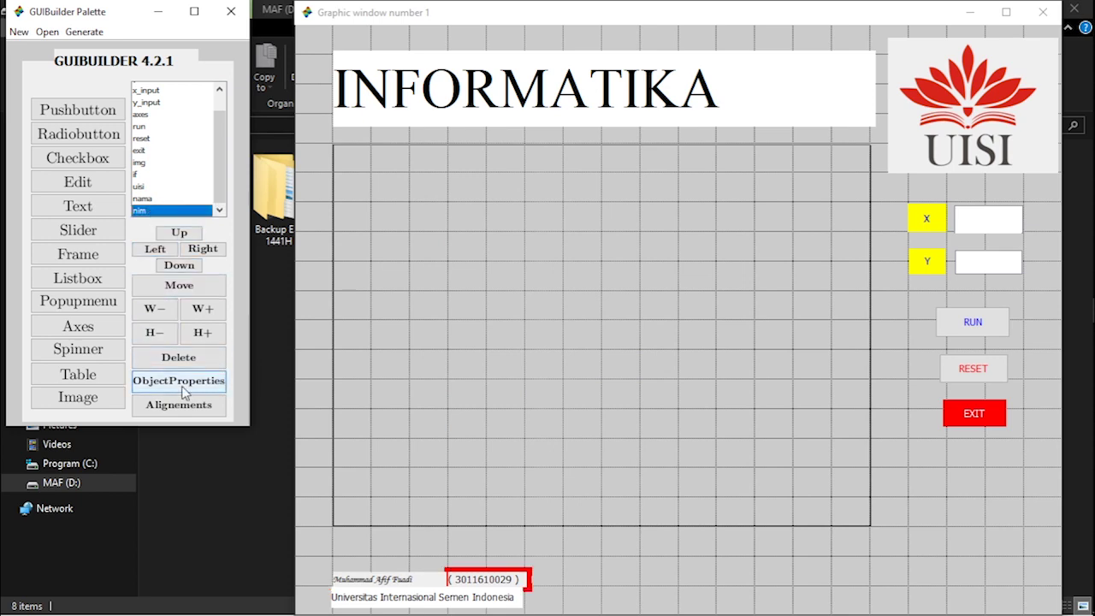
click(178, 380)
drag(562, 180, 526, 179)
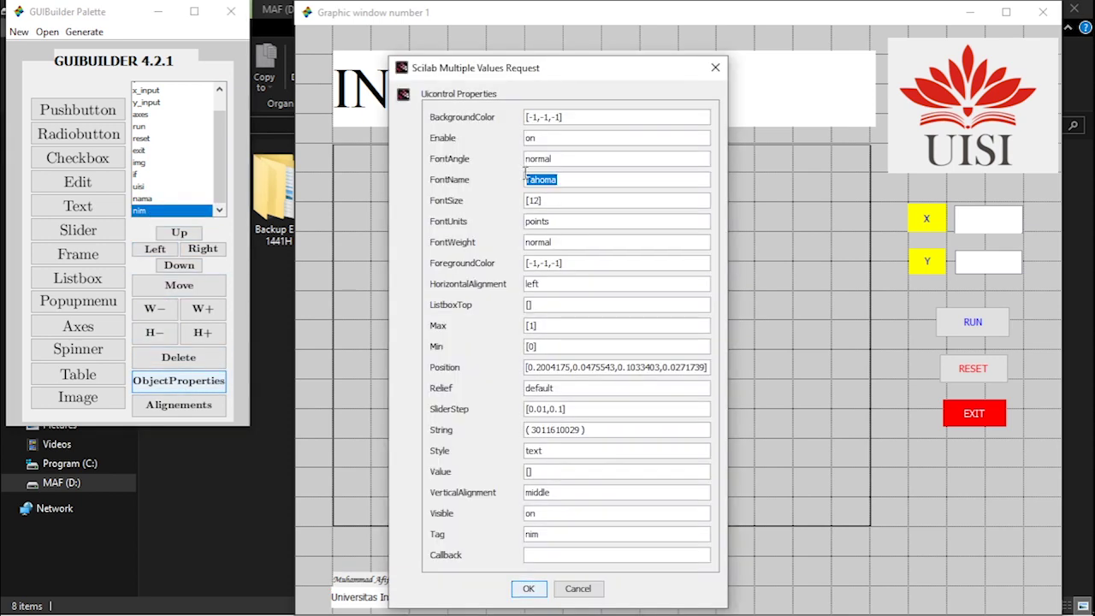
text(Monotype Corsiva)
click(529, 588)
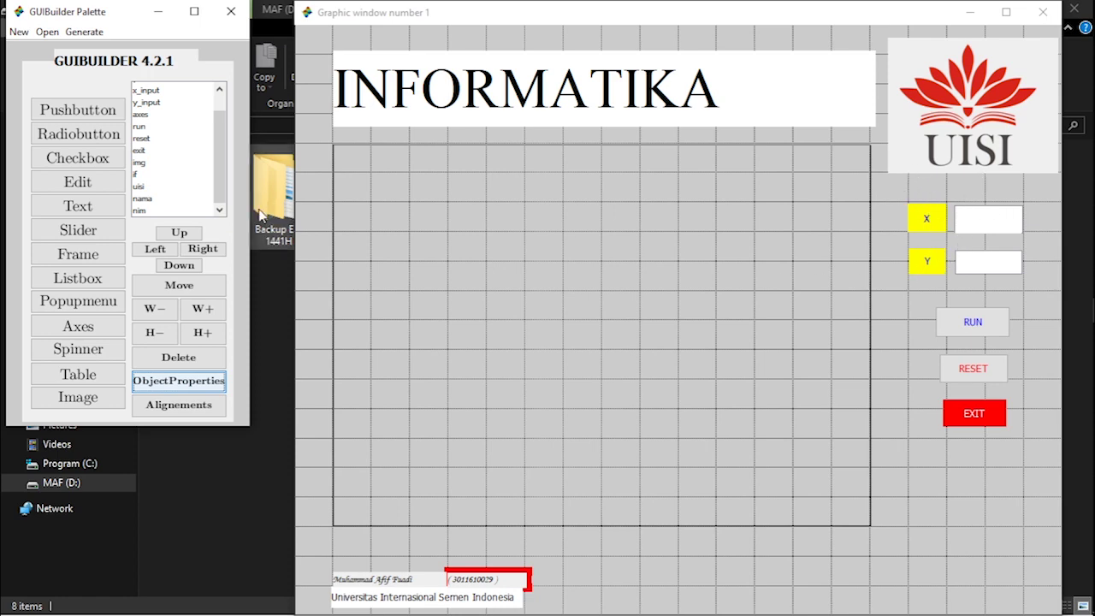
Set the logo image's HorizontalAlignment to center in its object properties.
click(142, 162)
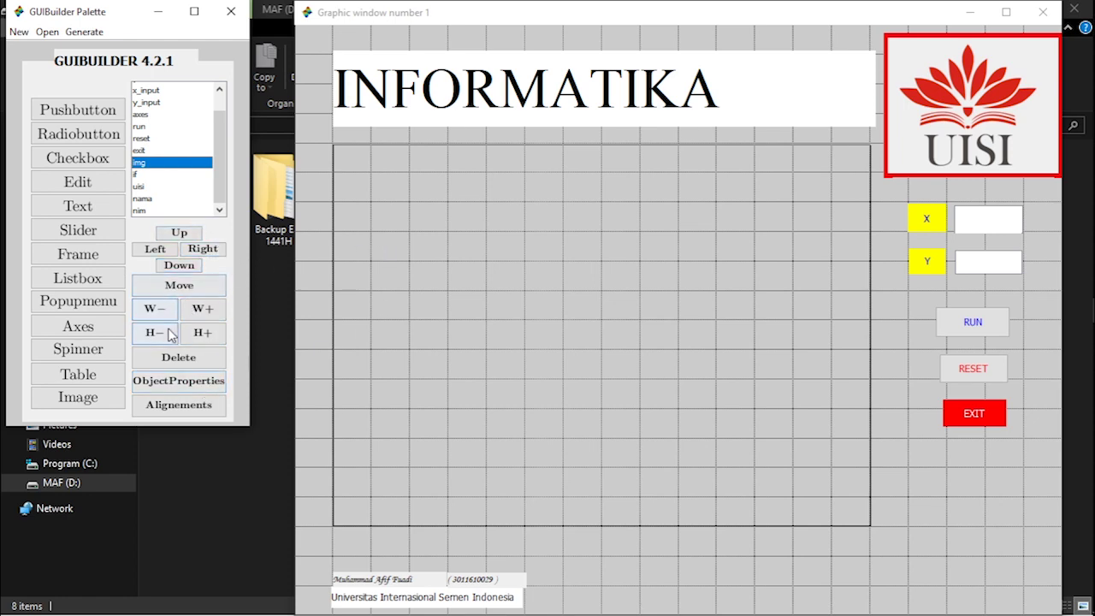
click(178, 380)
double_click(535, 284)
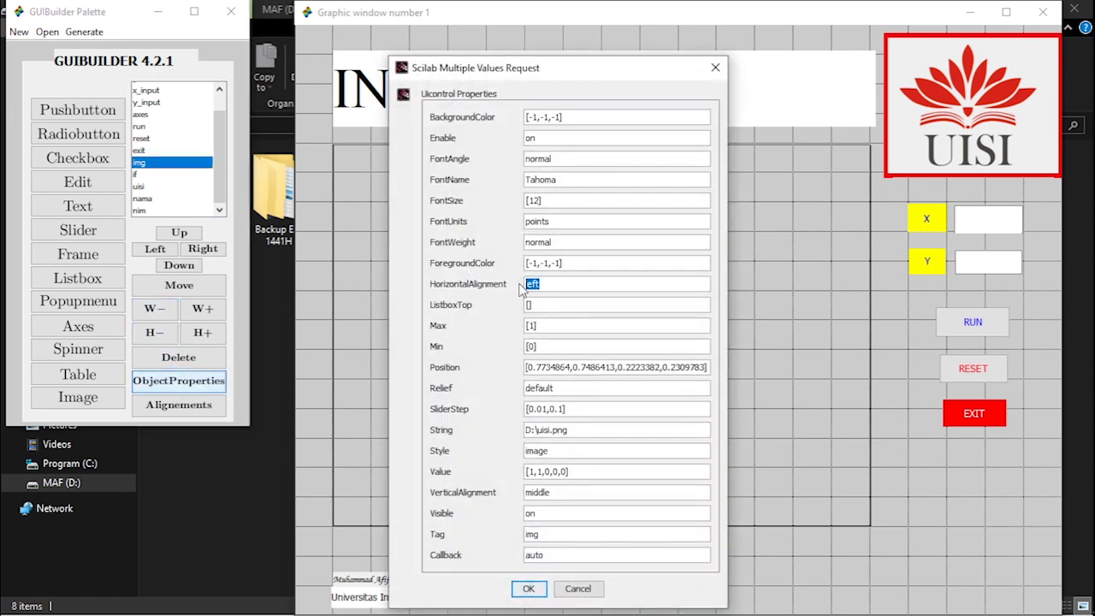
text(center)
click(529, 589)
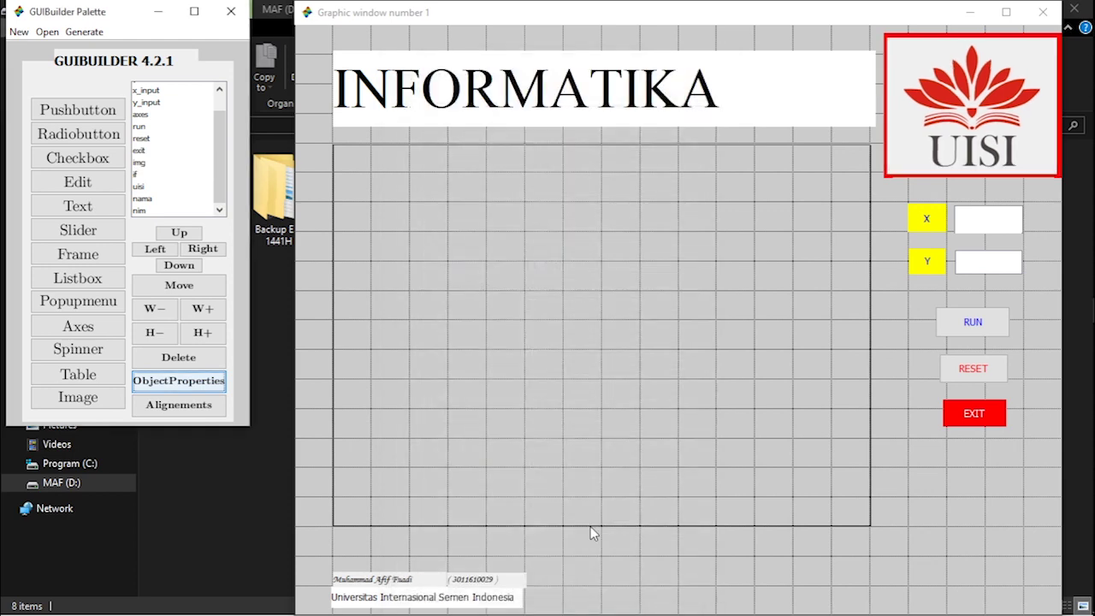
Set the logo image's BackgroundColor to white, [1,1,1], and apply the properties.
click(200, 386)
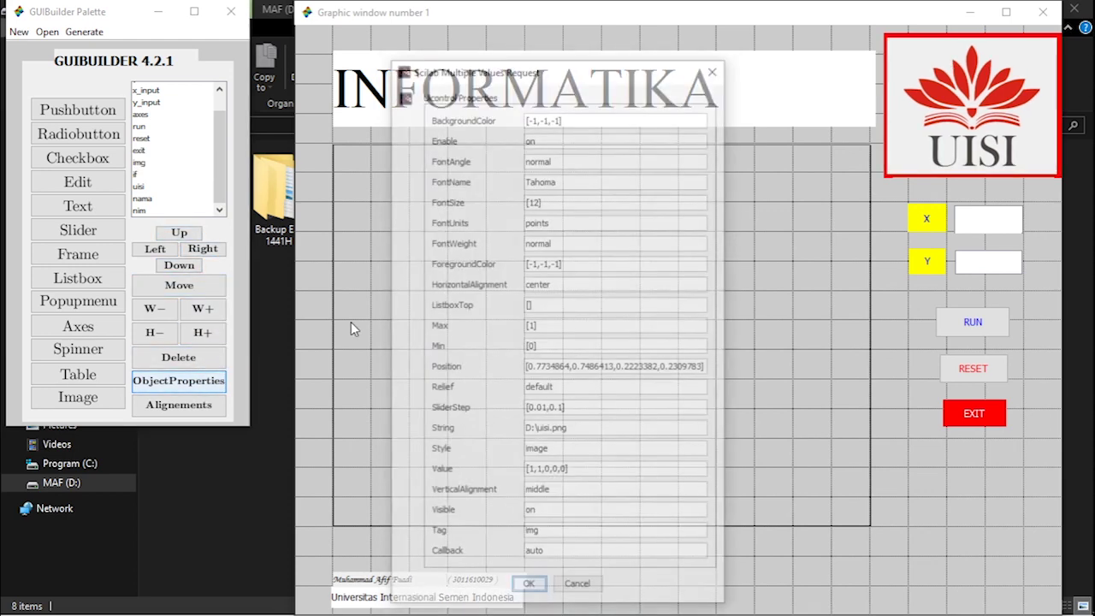
drag(562, 117, 531, 118)
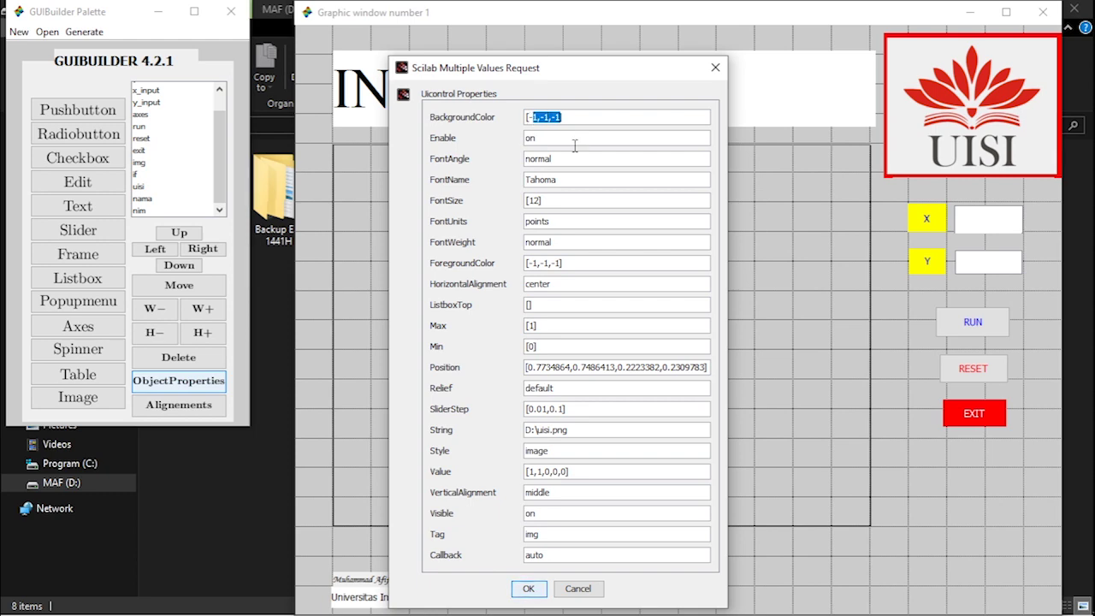
key(BackSpace)
text(1,1,1])
key(Return)
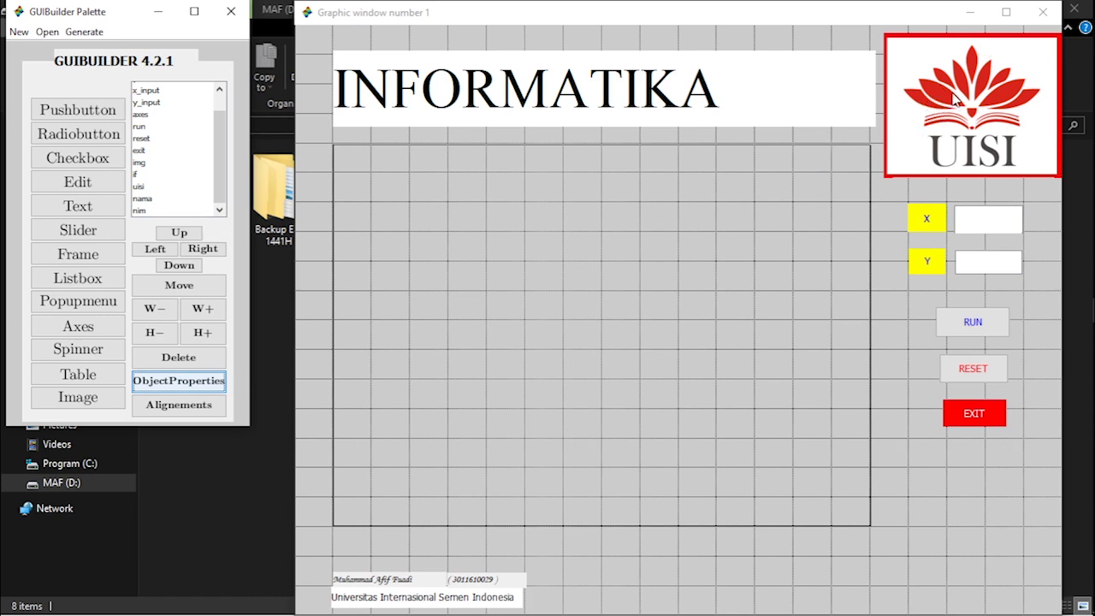
Reduce the logo image's width slightly so its frame fits the logo more closely.
click(156, 315)
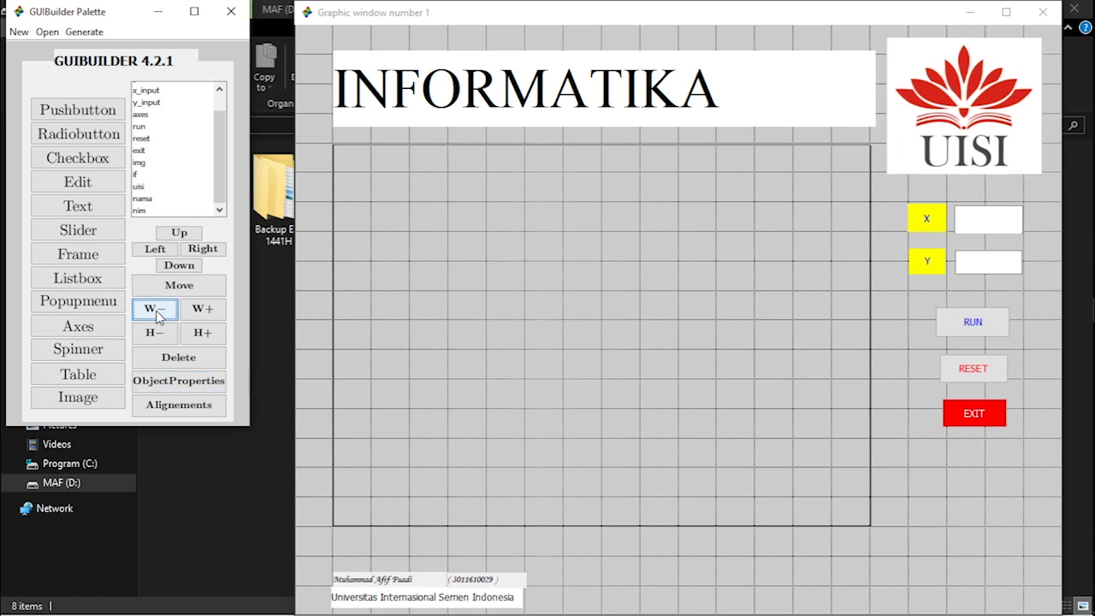
click(156, 315)
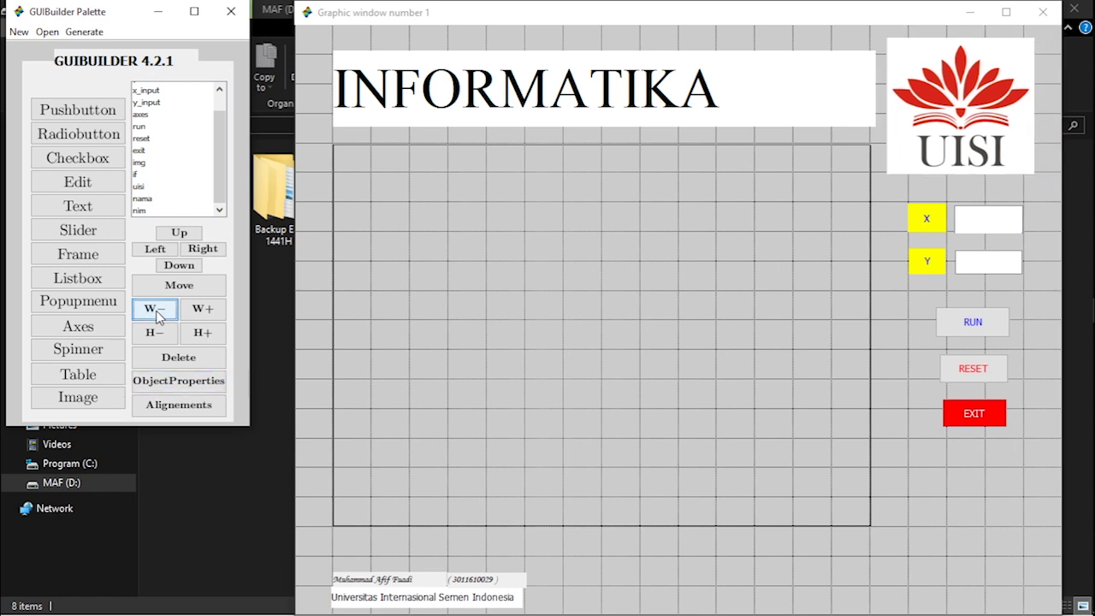
click(212, 312)
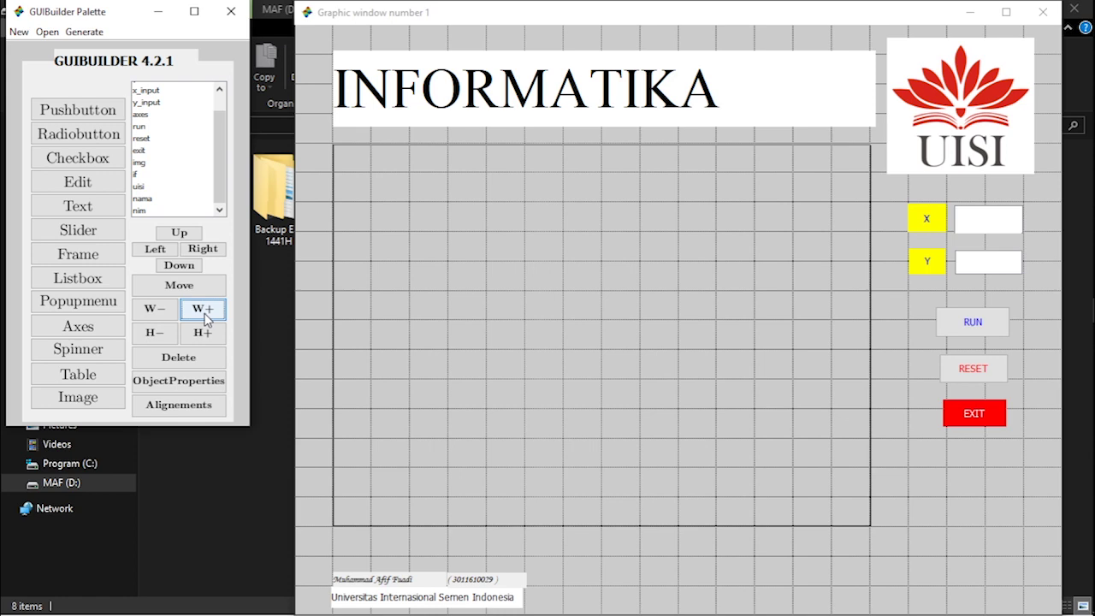
click(212, 313)
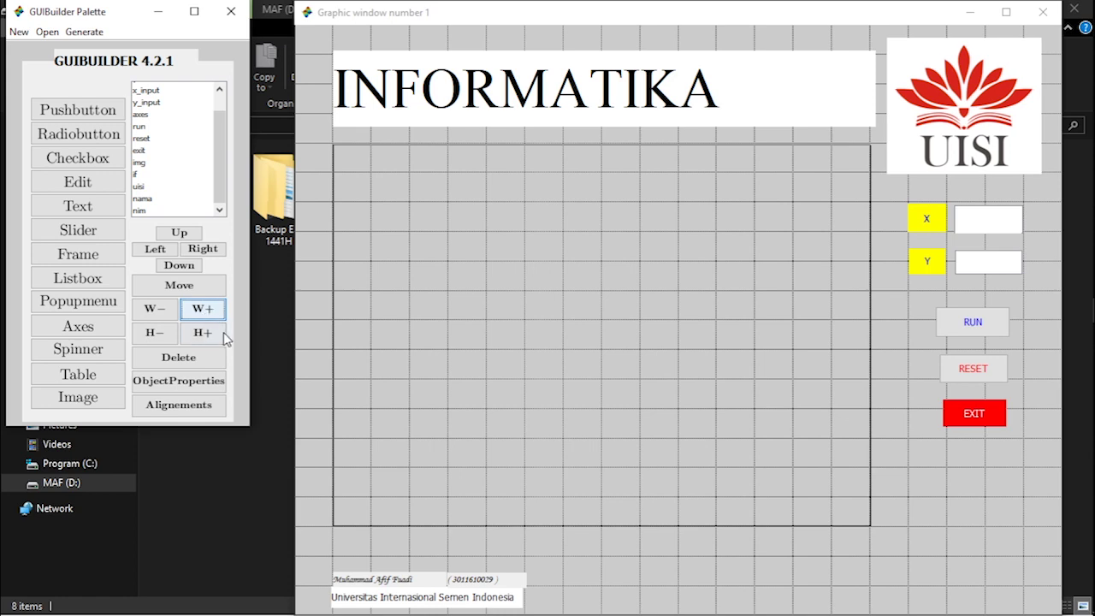
Move the logo image right and up into the upper-right corner of the GUI layout.
click(211, 251)
click(210, 250)
click(210, 250)
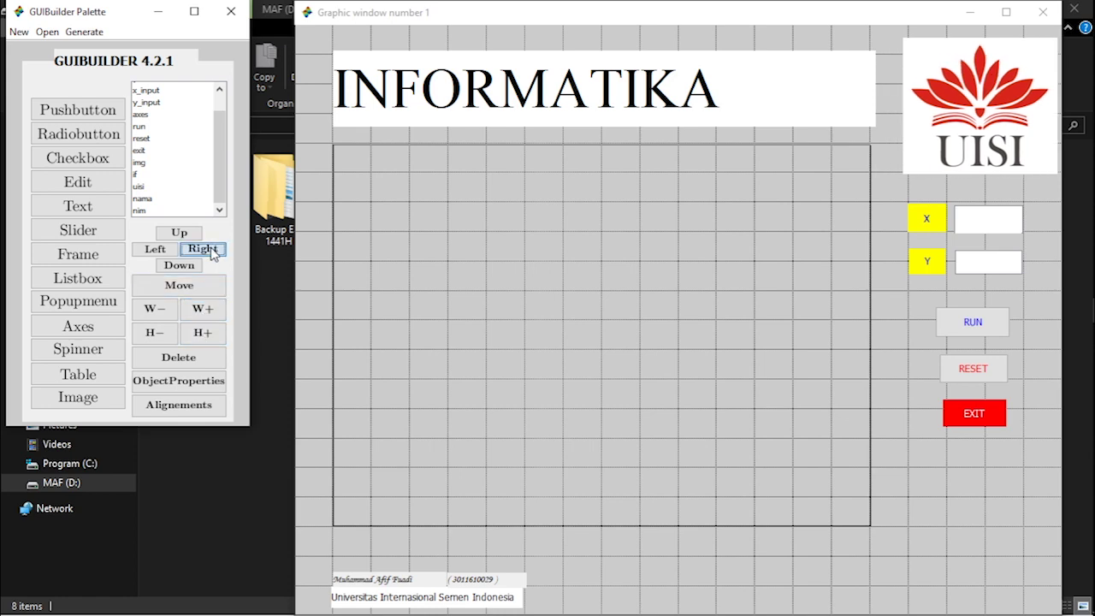
click(186, 237)
click(187, 237)
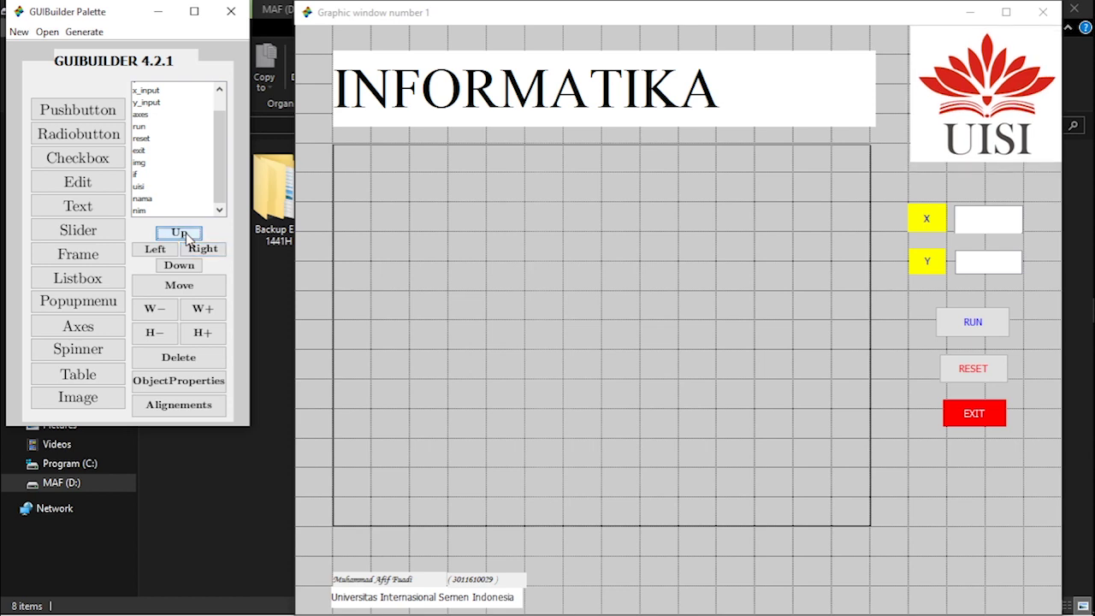
Nudge the logo up to the layout's upper edge and widen the INFORMATIKA title label until it reaches the logo.
click(186, 237)
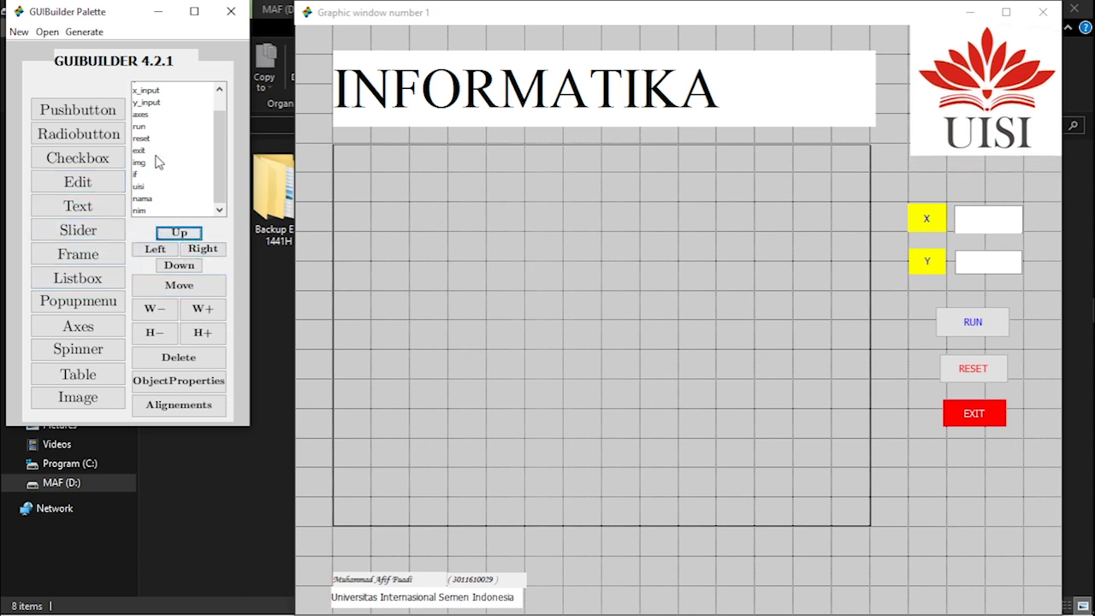
click(137, 174)
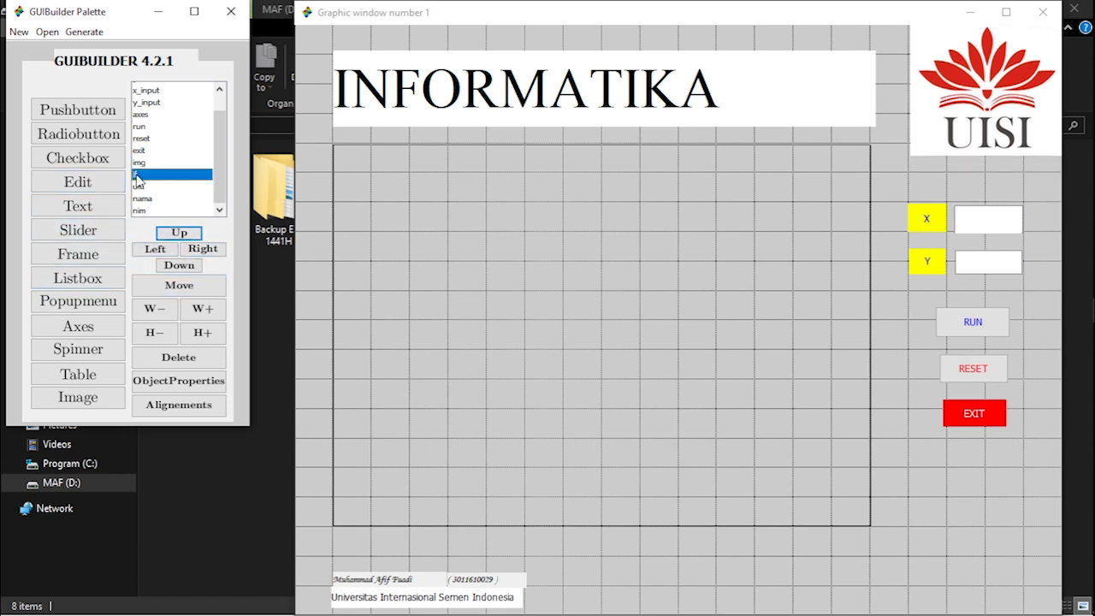
click(201, 311)
click(202, 310)
click(201, 310)
click(202, 310)
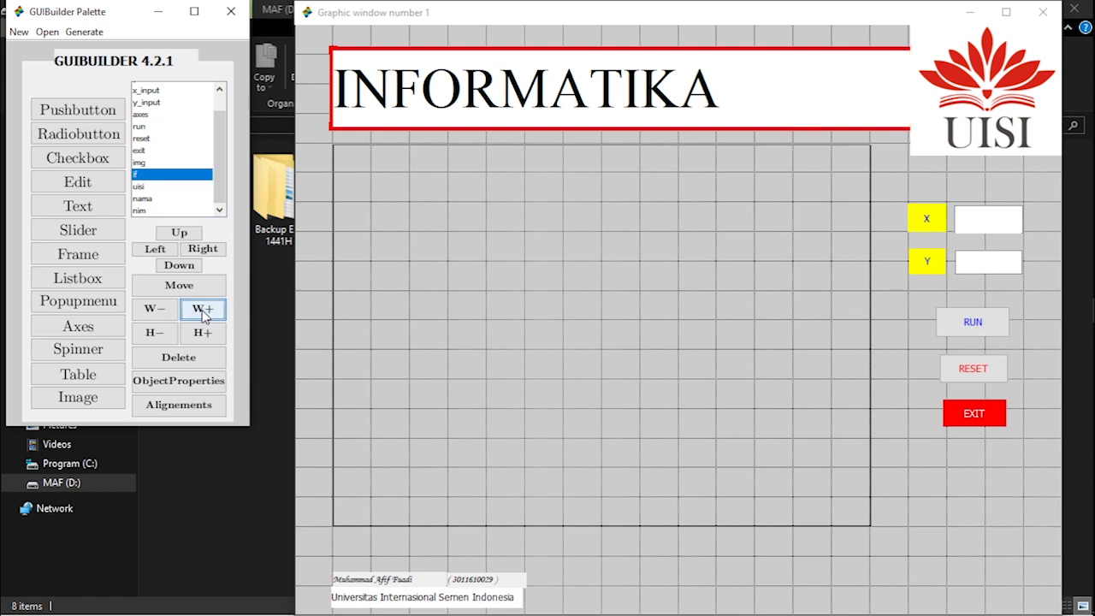
Increase the INFORMATIKA title label's height and move it up flush with the upper edge of the layout.
click(198, 335)
click(199, 336)
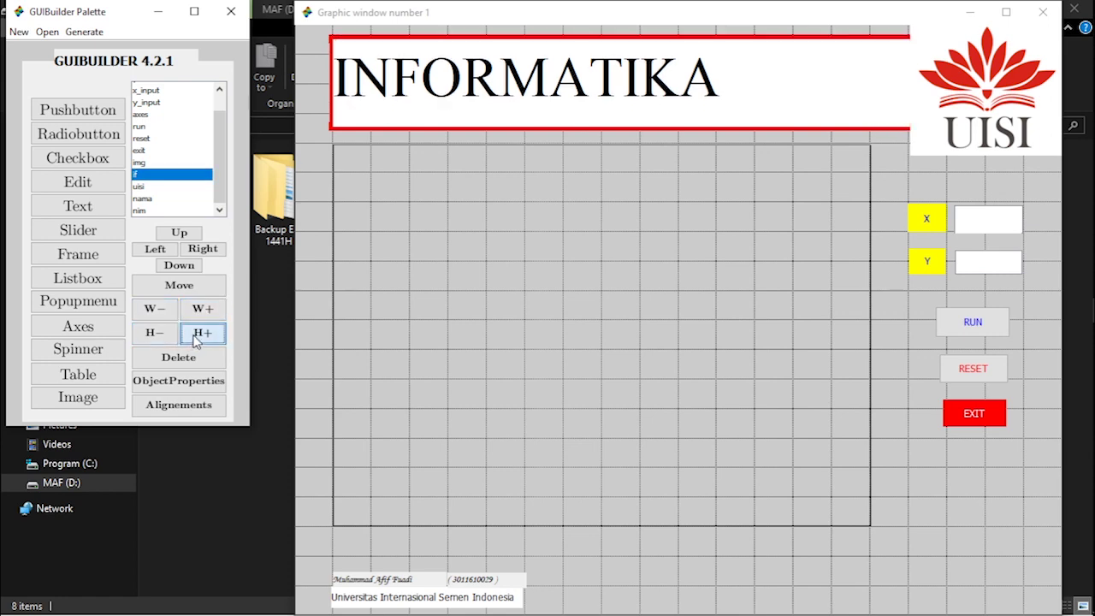
click(199, 335)
click(198, 335)
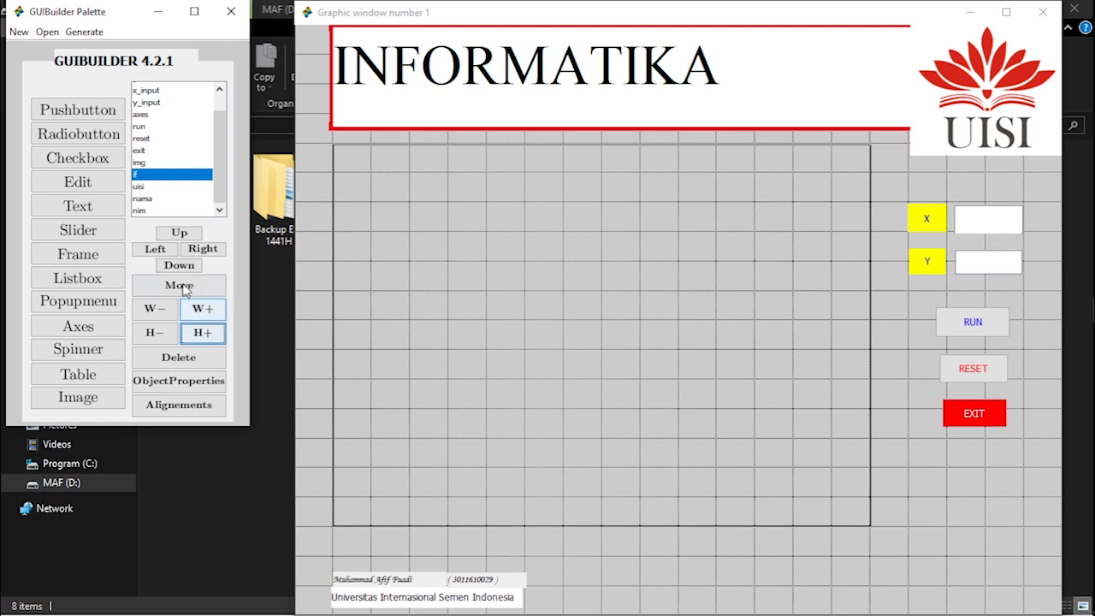
click(171, 330)
click(184, 233)
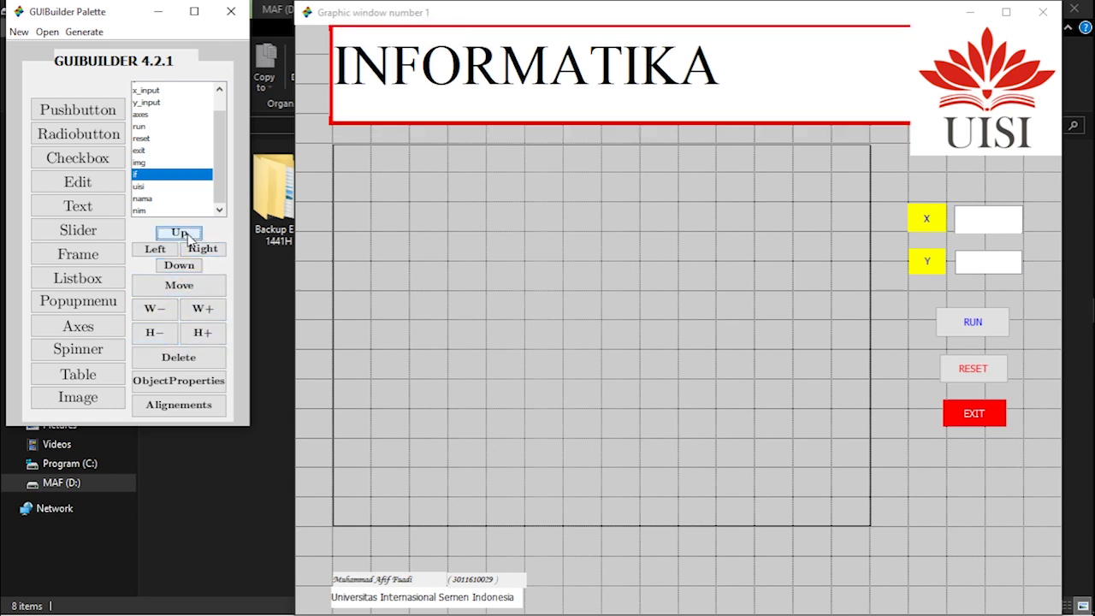
click(188, 236)
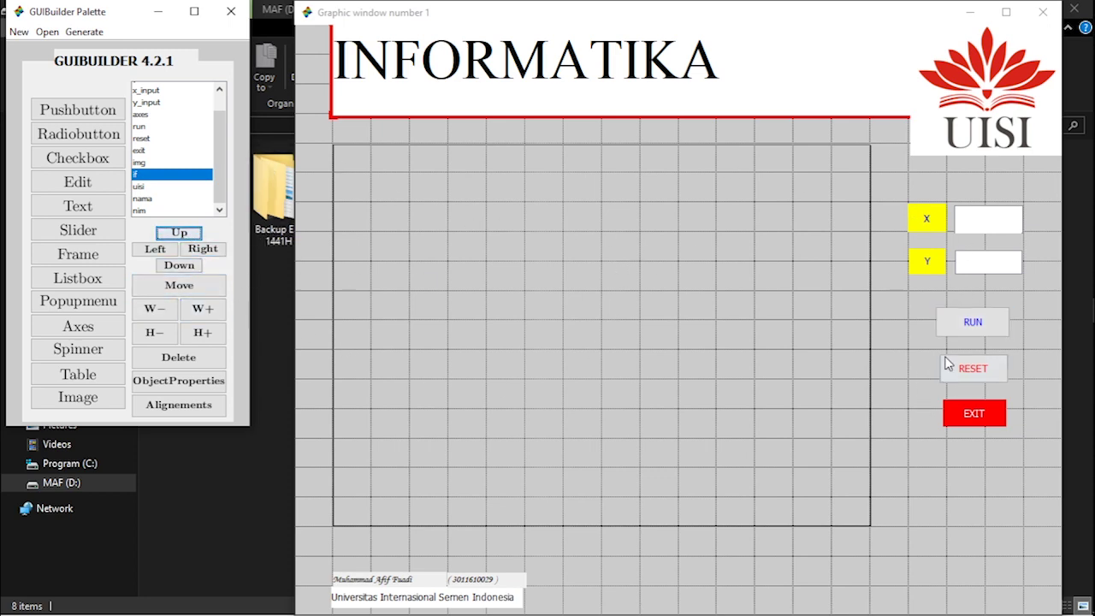
Give the yellow X and Y labels the same width and height and align their left edges.
scroll(170, 146, up, 1)
click(158, 89)
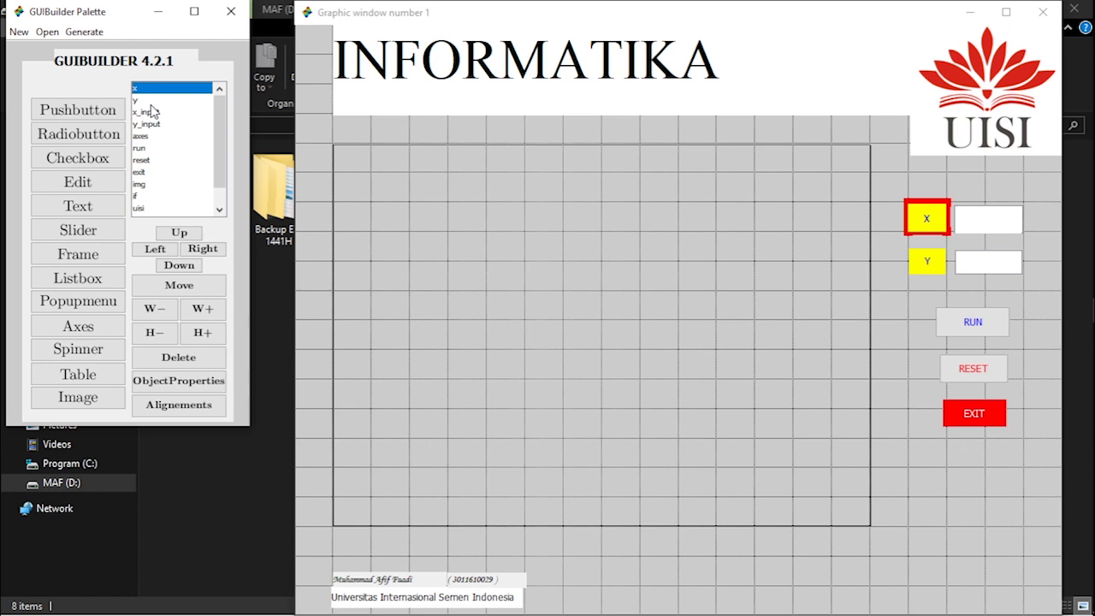
ctrl+click(150, 101)
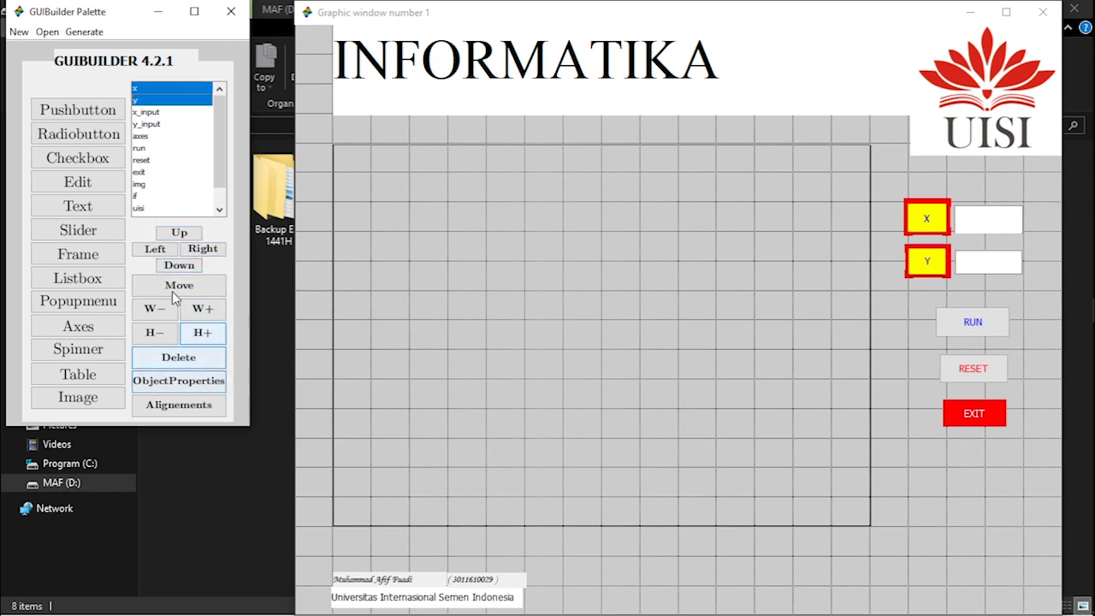
click(190, 409)
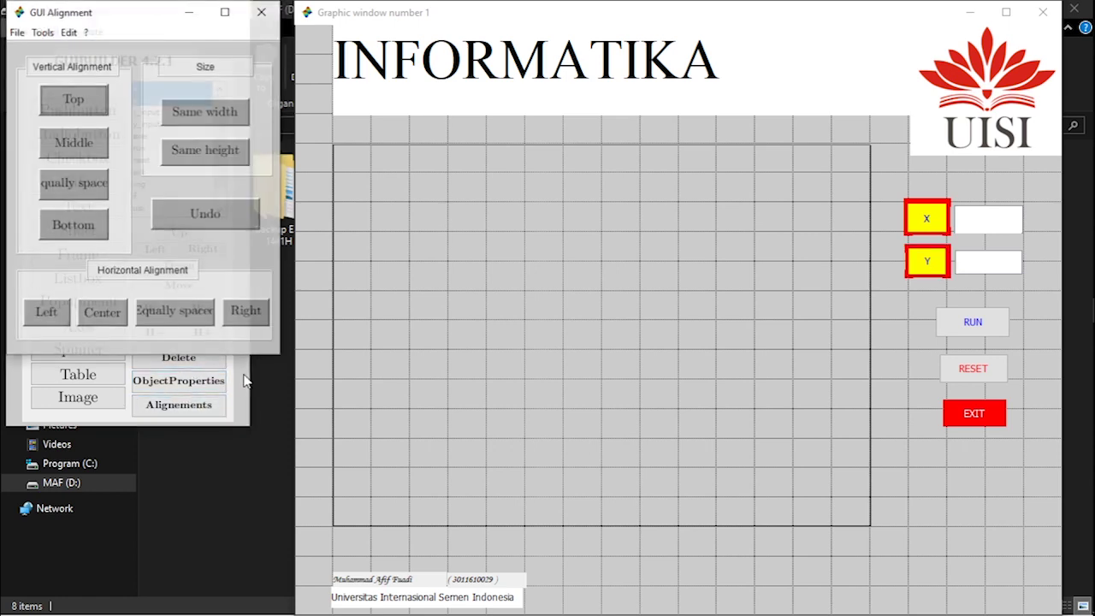
click(231, 122)
click(229, 162)
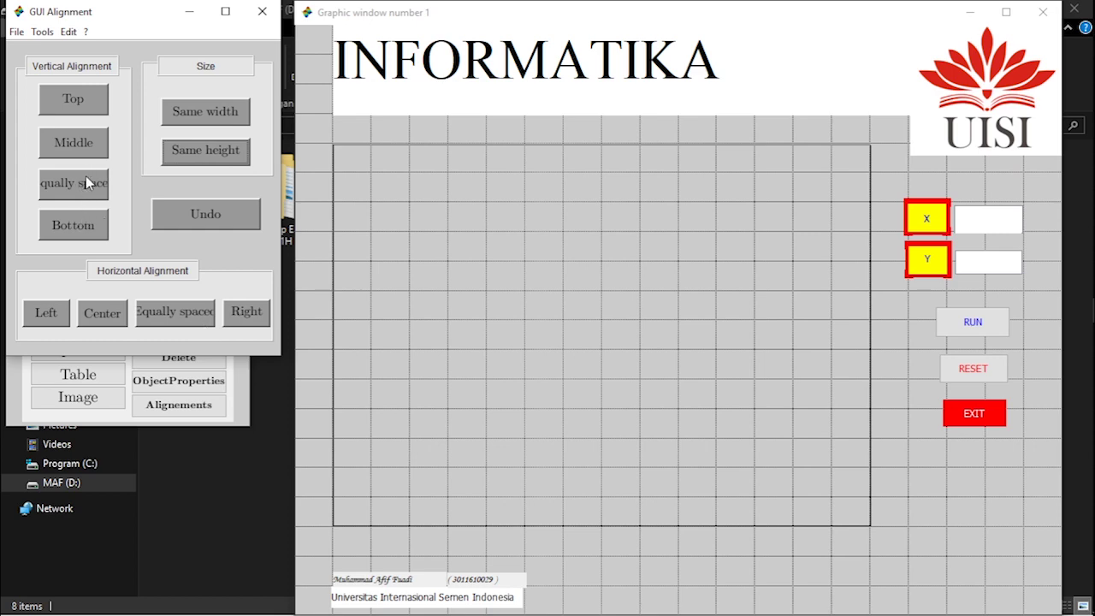
click(45, 318)
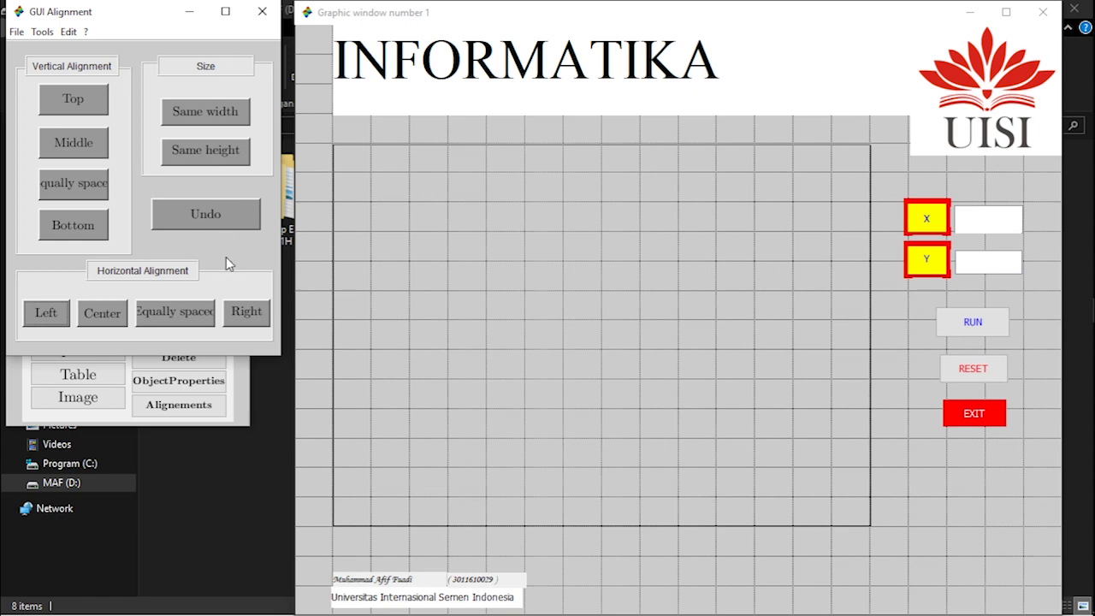
click(266, 20)
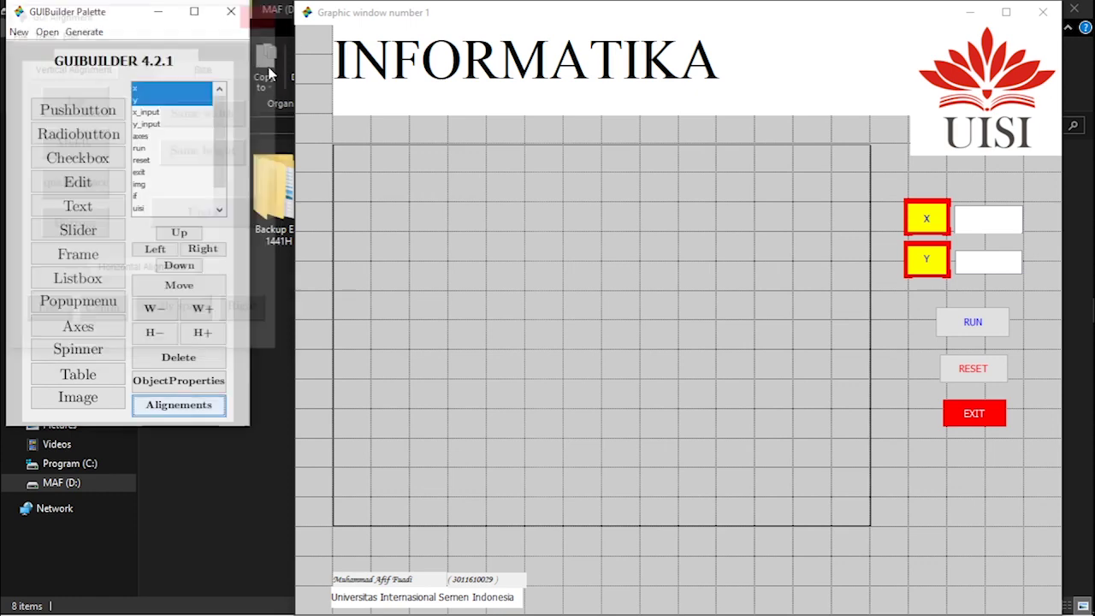
Give the x_input and y_input boxes the same width and height and align their right edges.
click(148, 112)
ctrl+click(147, 124)
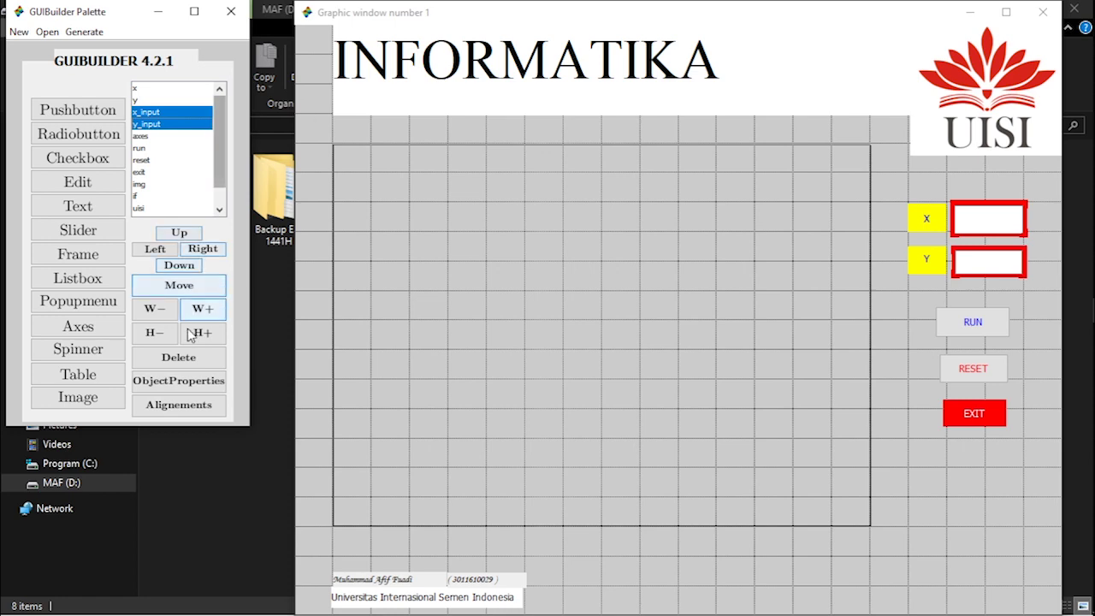
click(178, 405)
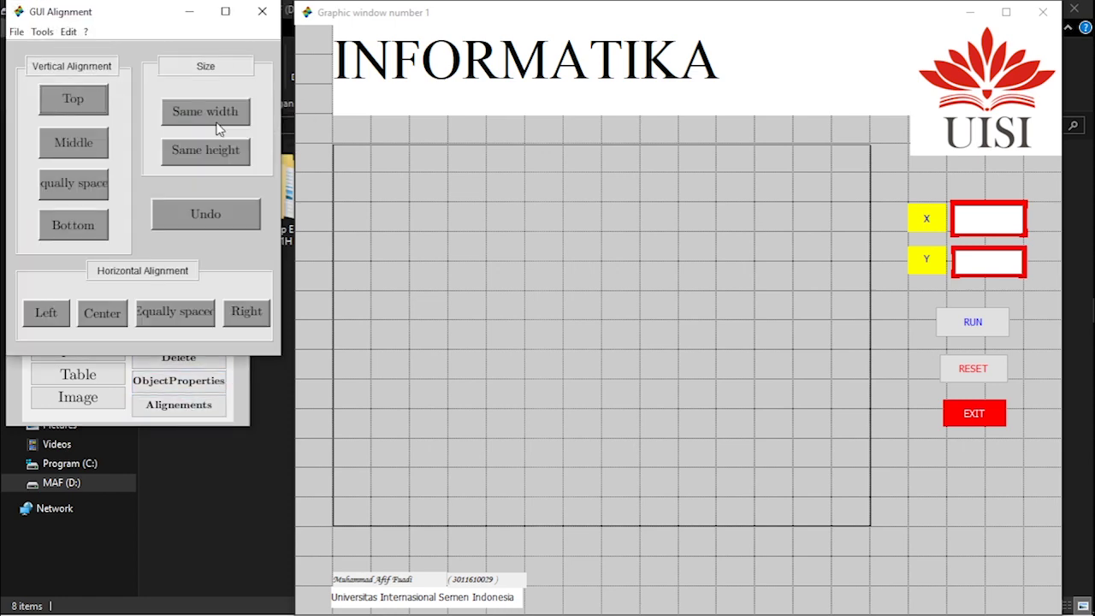
click(219, 129)
click(216, 159)
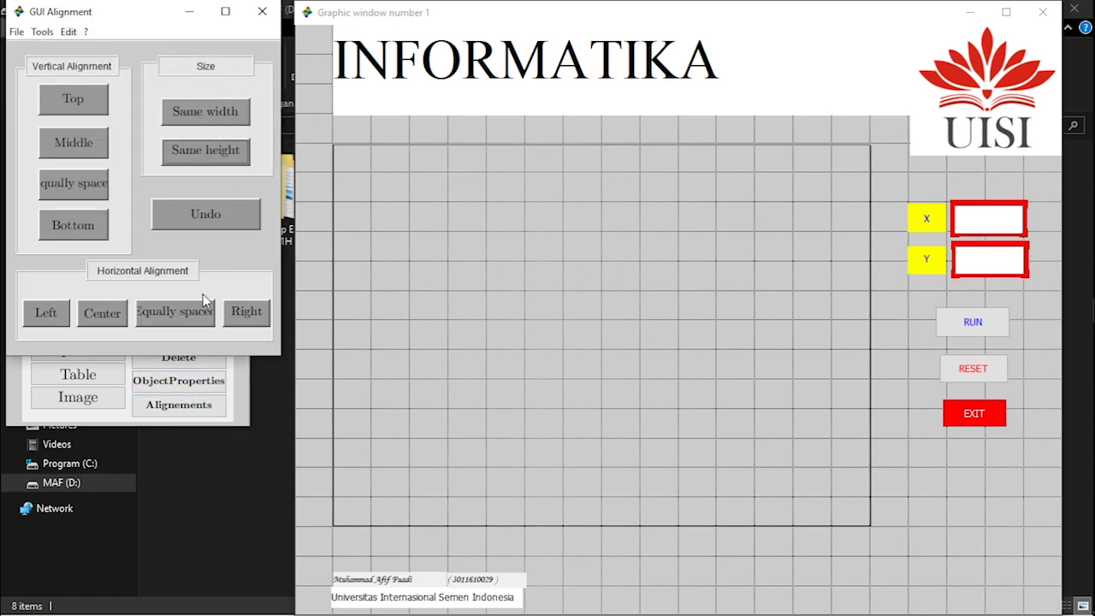
click(193, 316)
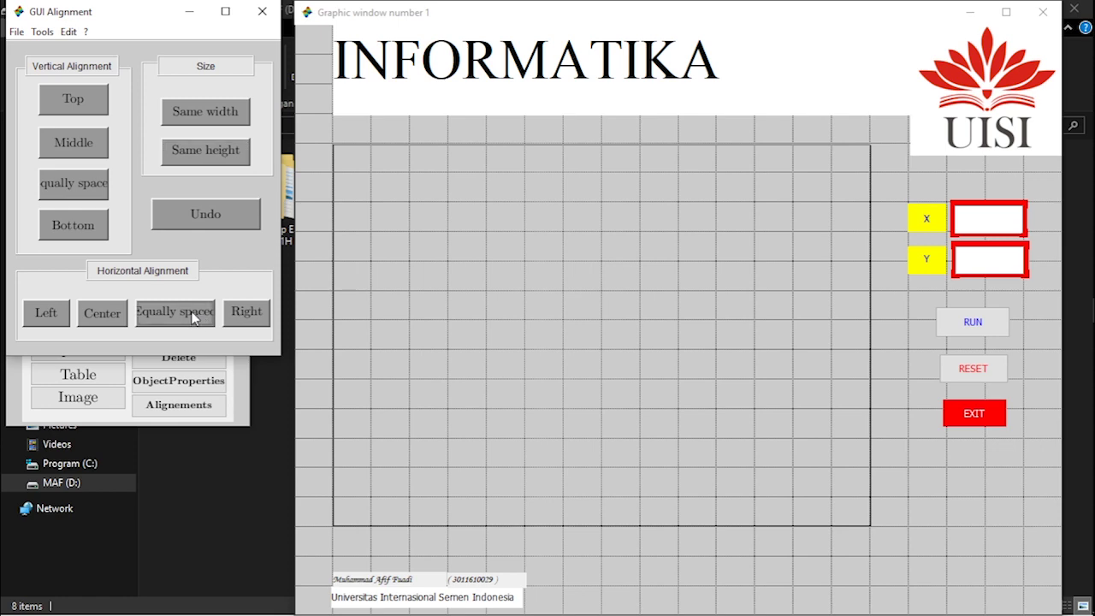
click(245, 313)
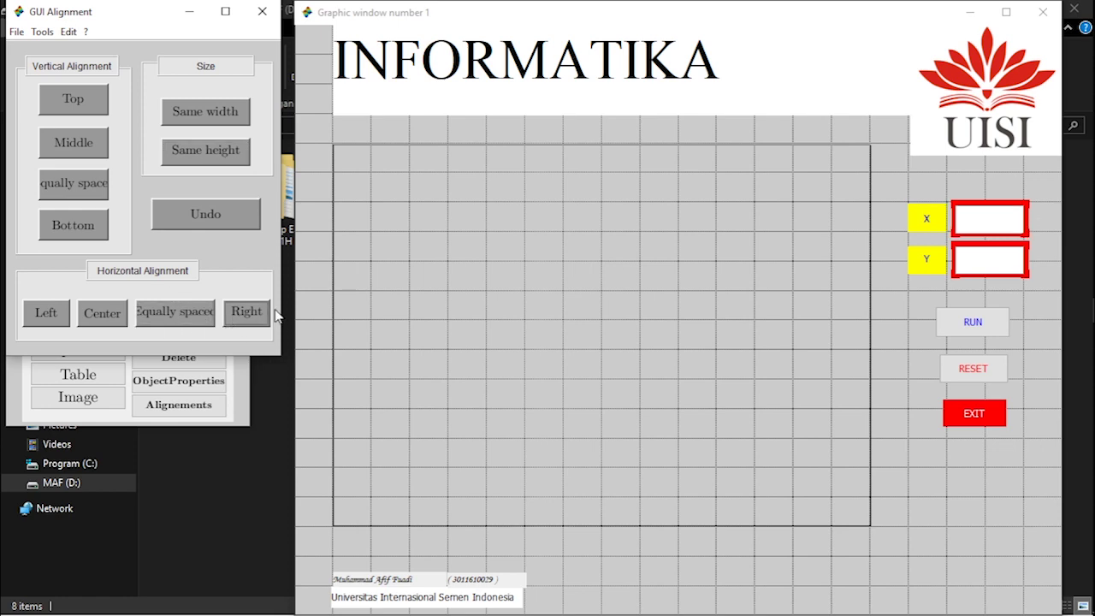
click(263, 12)
Try equal horizontal and equal vertical spacing on the X and Y labels with their input boxes, undoing each attempt.
click(142, 137)
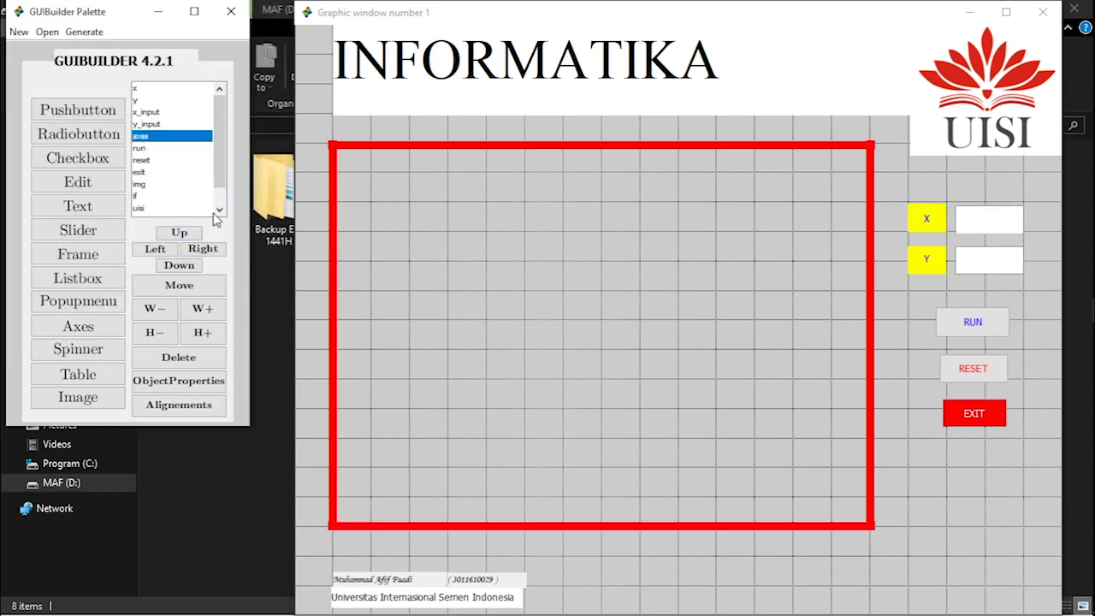
click(145, 112)
ctrl+click(147, 124)
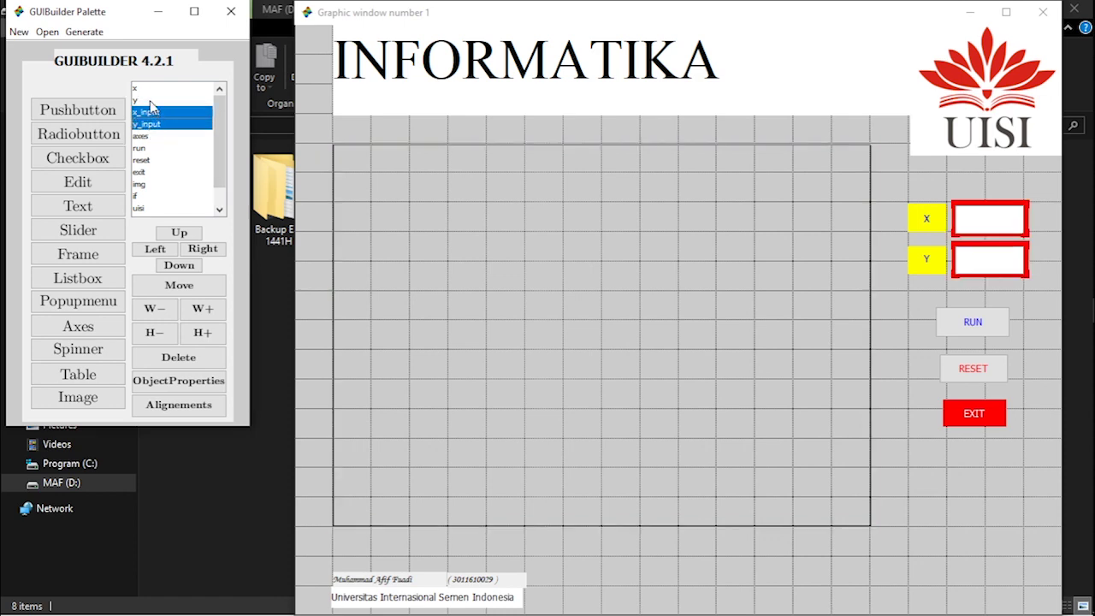
ctrl+click(147, 100)
ctrl+click(149, 87)
click(179, 405)
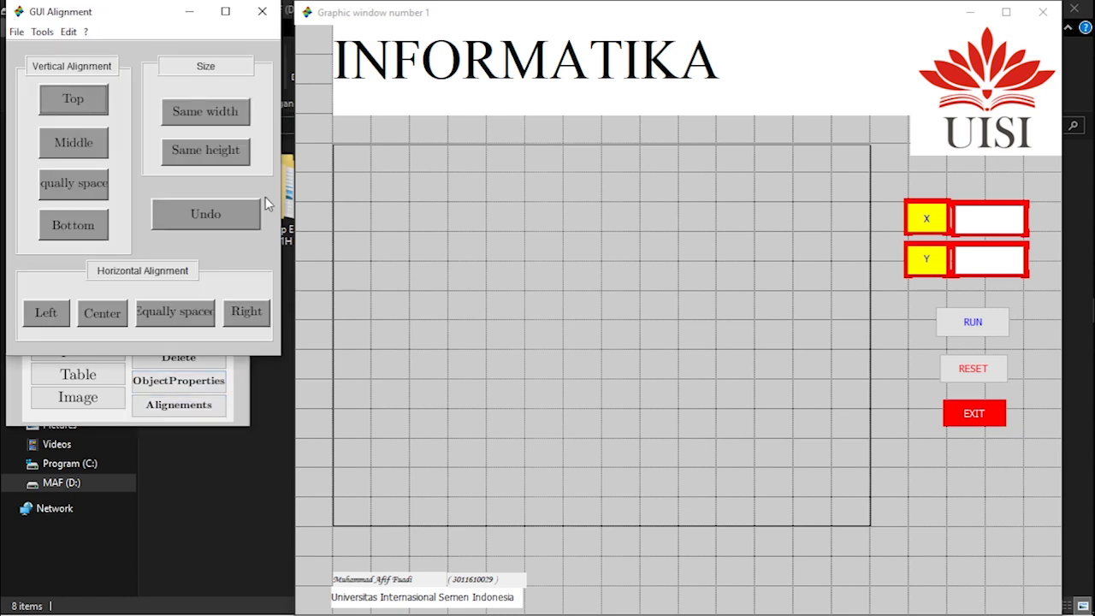
click(166, 318)
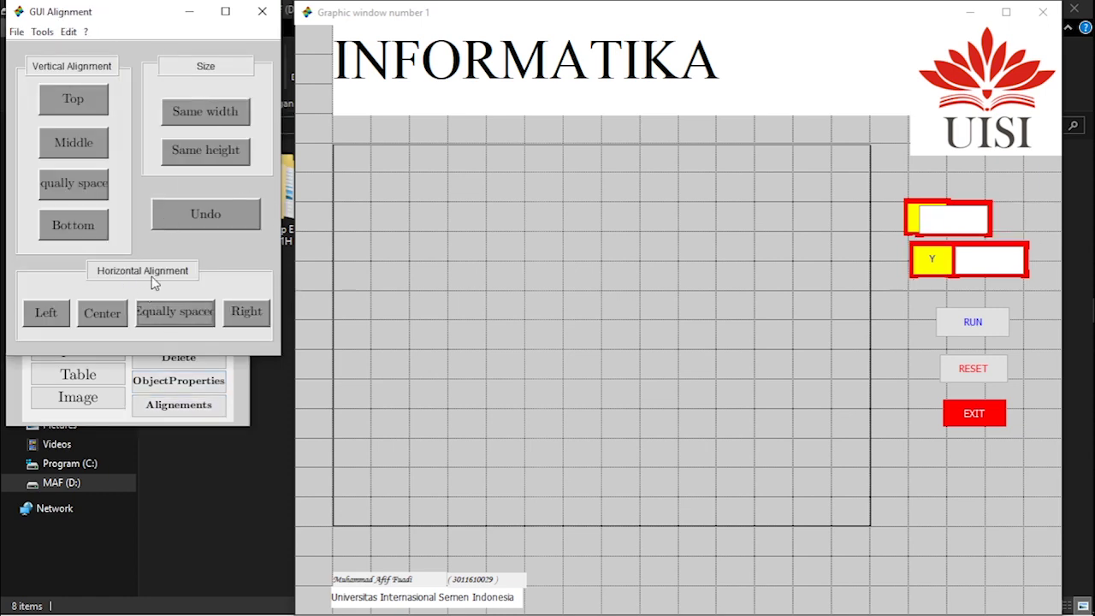
click(180, 223)
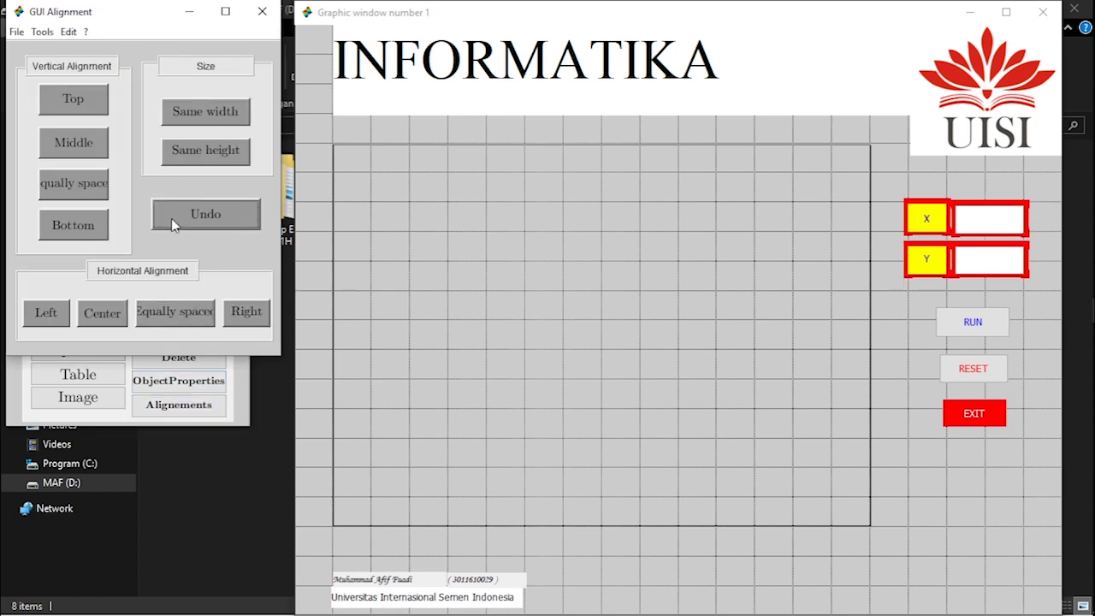
click(75, 193)
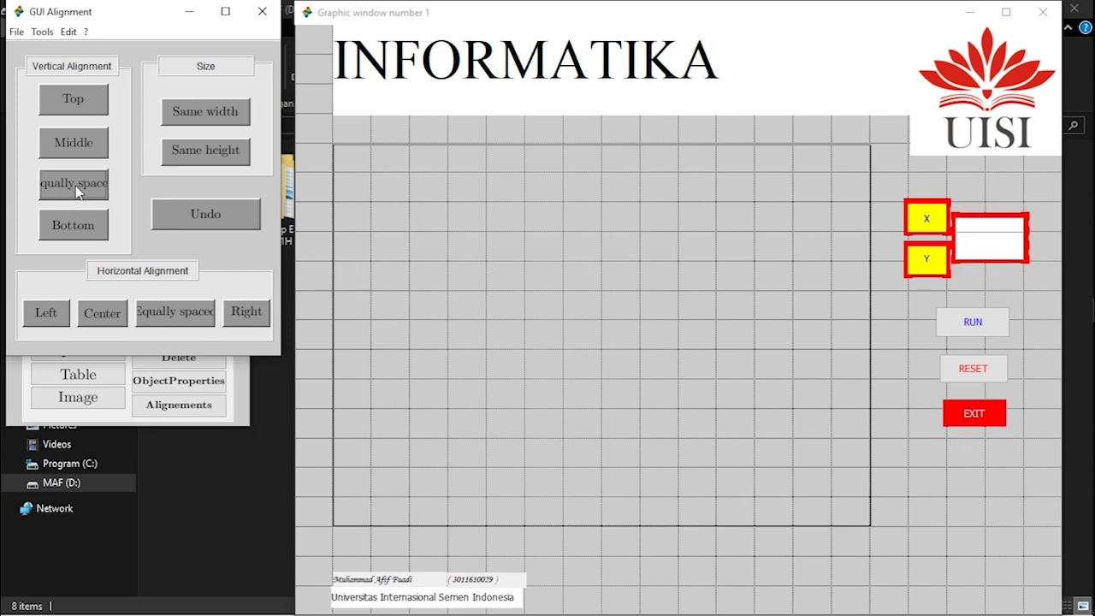
click(205, 218)
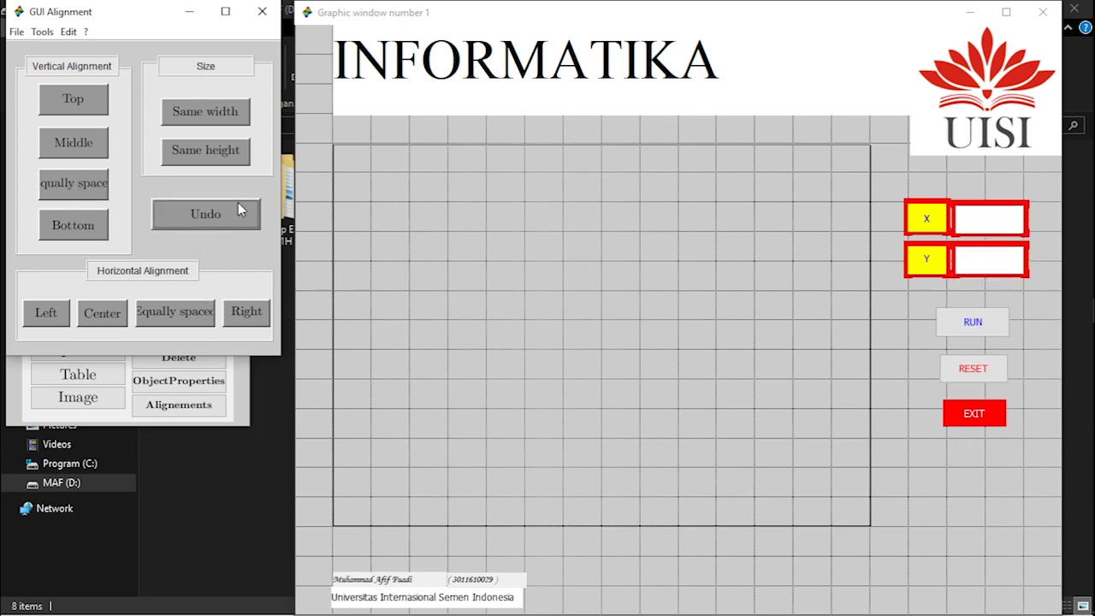
click(261, 11)
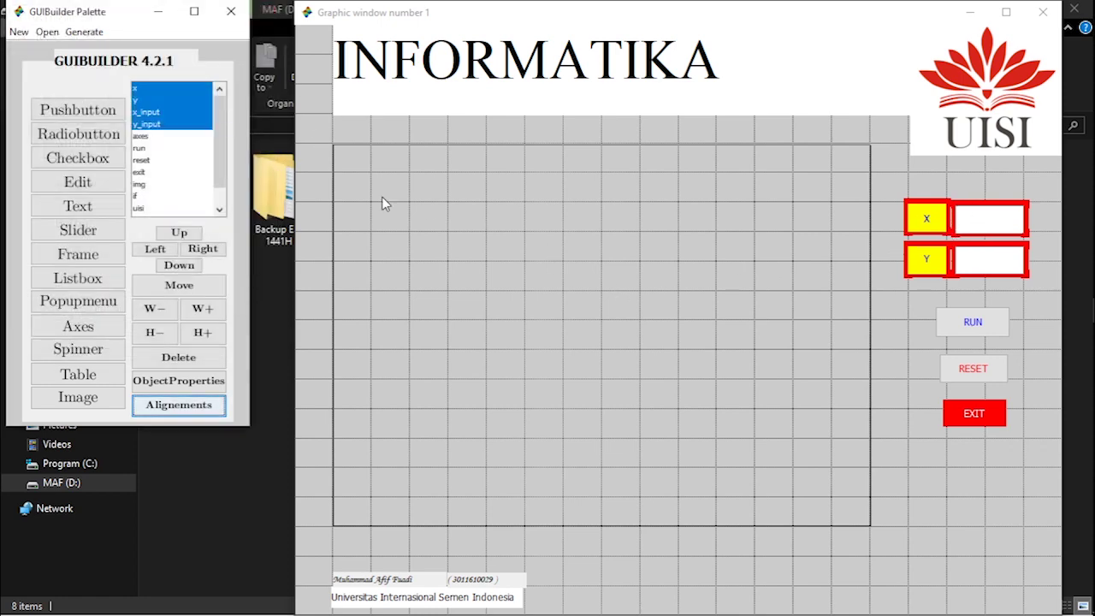
Give the RUN, RESET and EXIT buttons the same width and height.
click(147, 112)
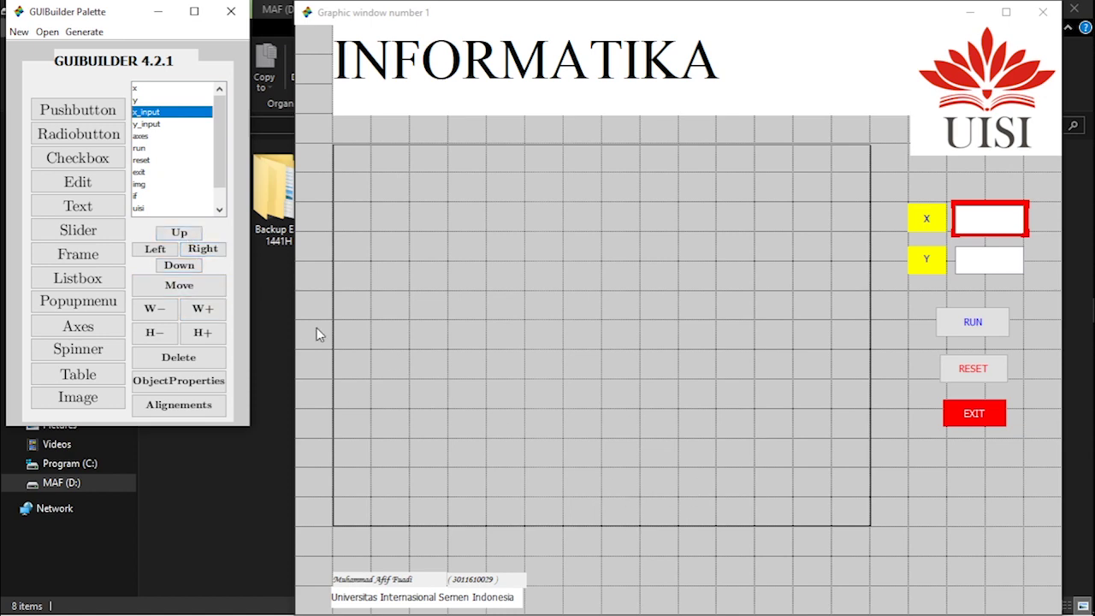
click(150, 149)
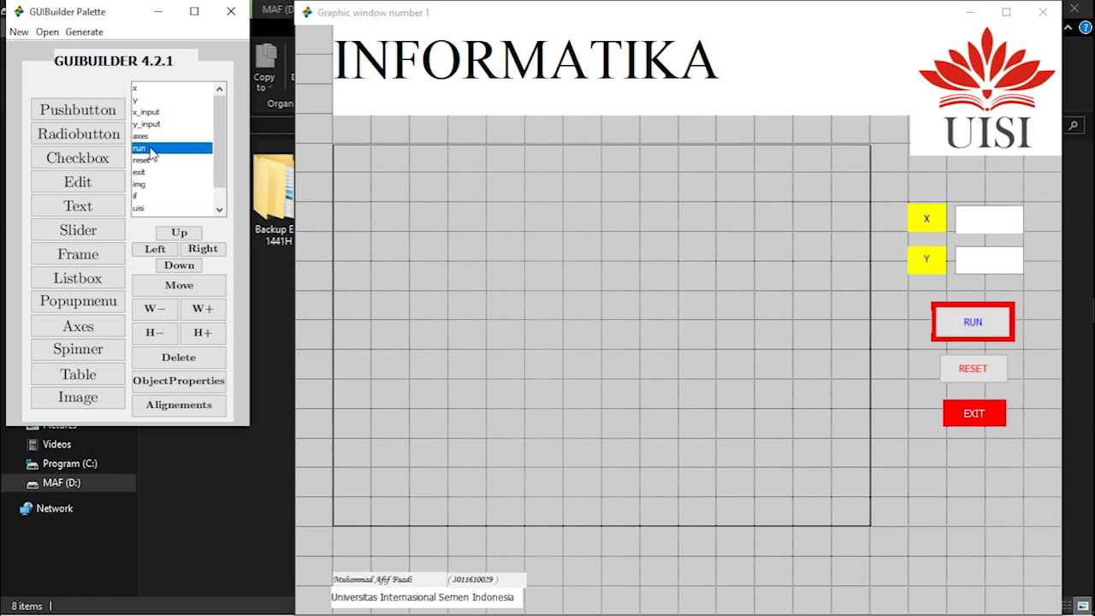
shift+click(150, 164)
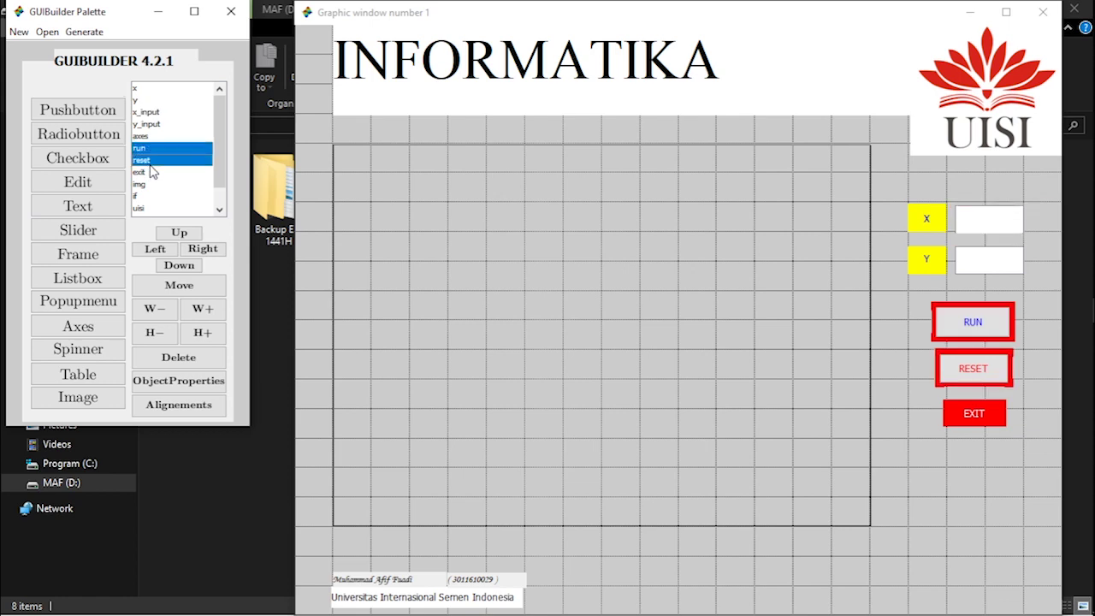
shift+click(152, 173)
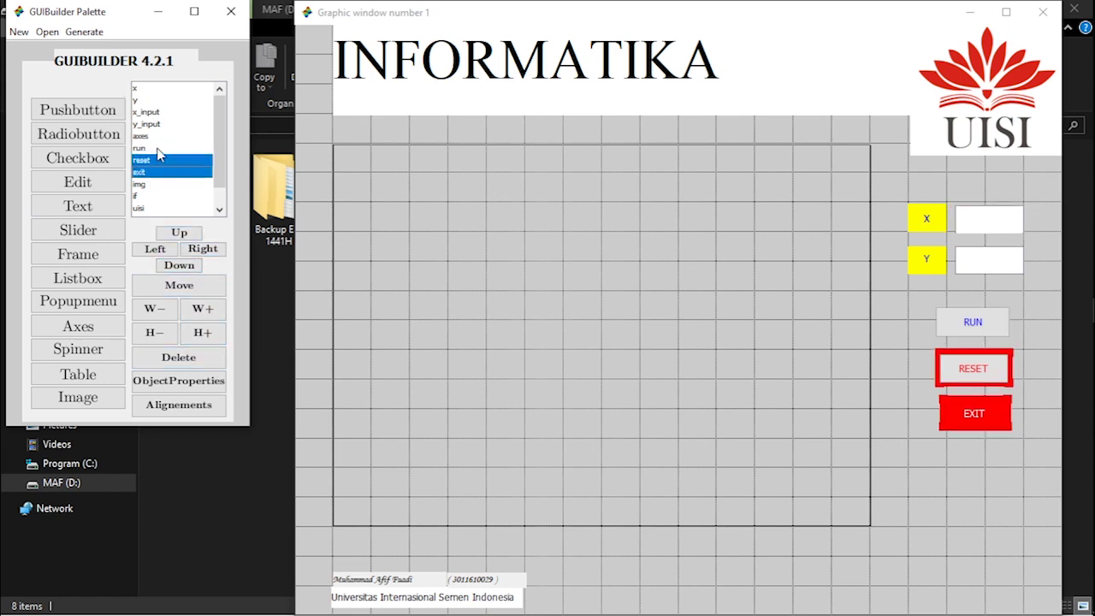
click(203, 407)
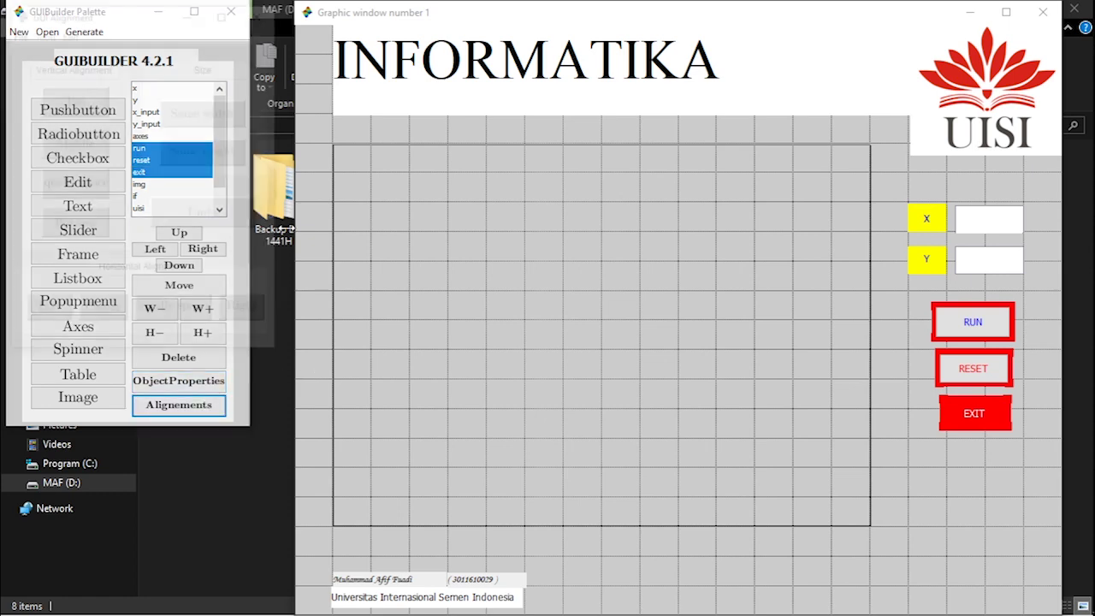
click(244, 154)
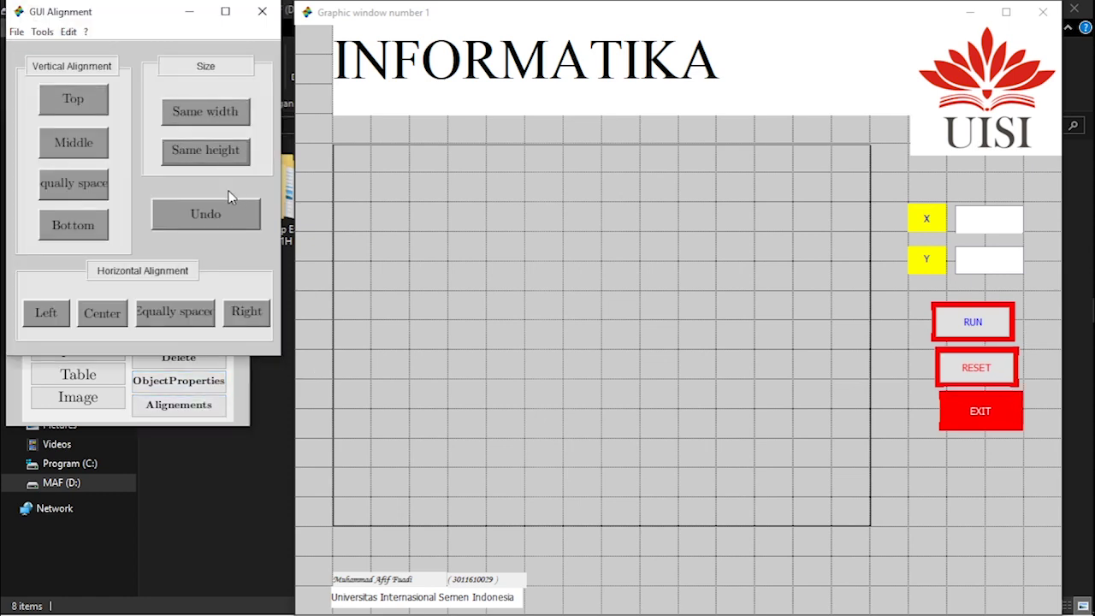
Try vertical middle alignment on the RUN, RESET and EXIT buttons and undo it.
click(85, 148)
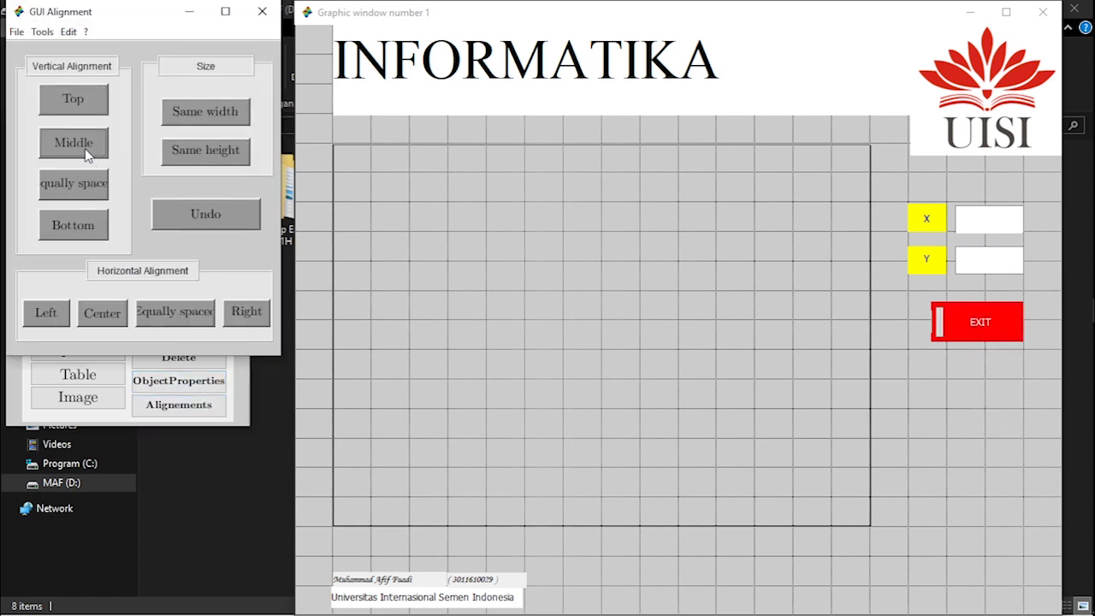
click(180, 215)
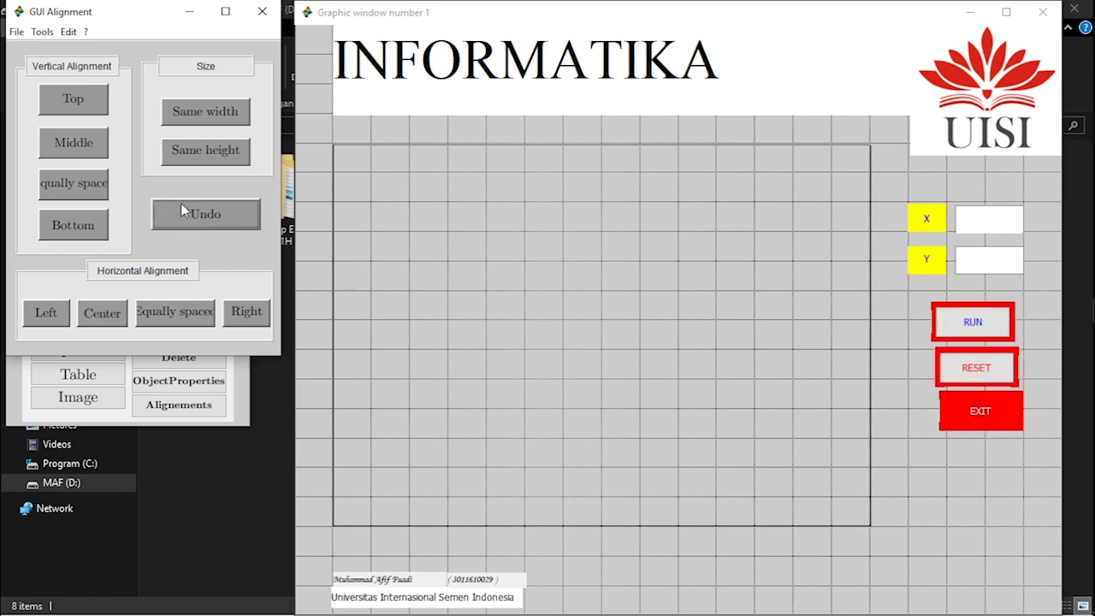
Centre-align the RUN, RESET and EXIT buttons horizontally and nudge all three slightly to the left.
click(164, 305)
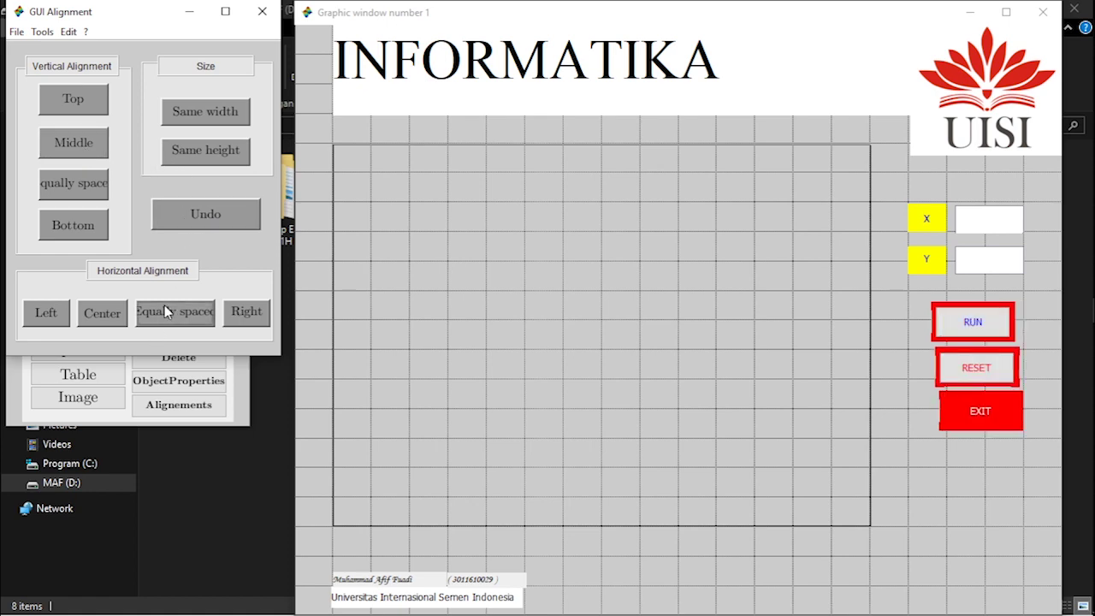
click(102, 315)
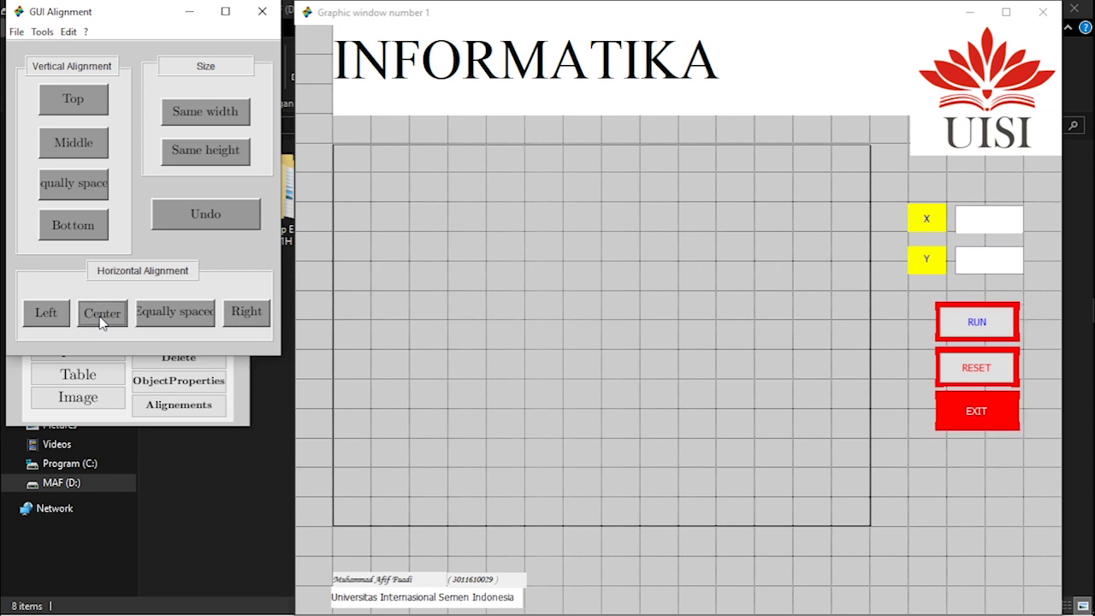
click(261, 11)
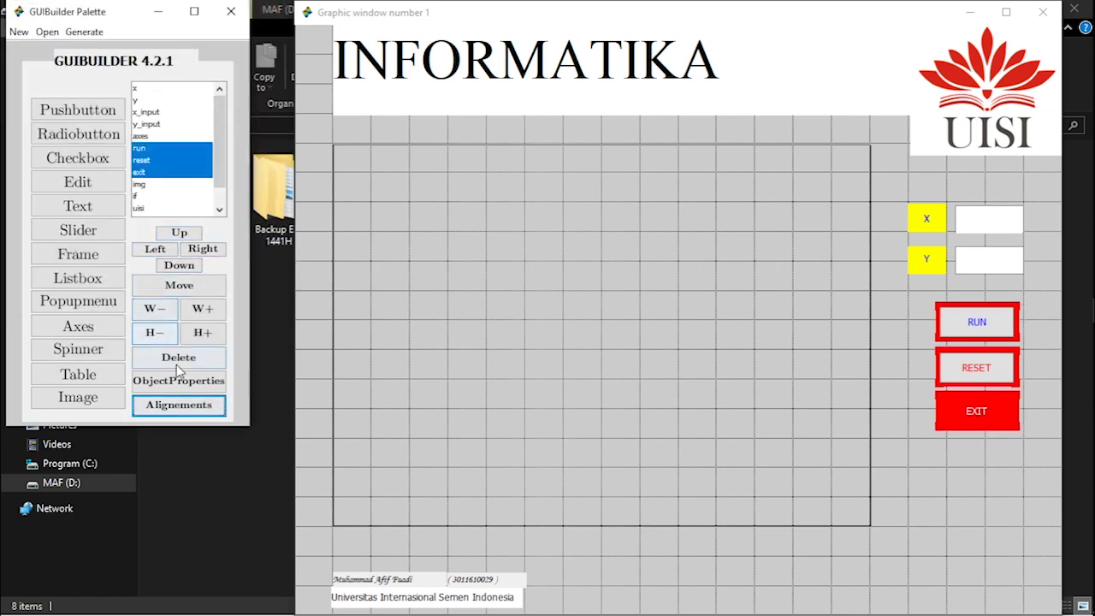
click(155, 249)
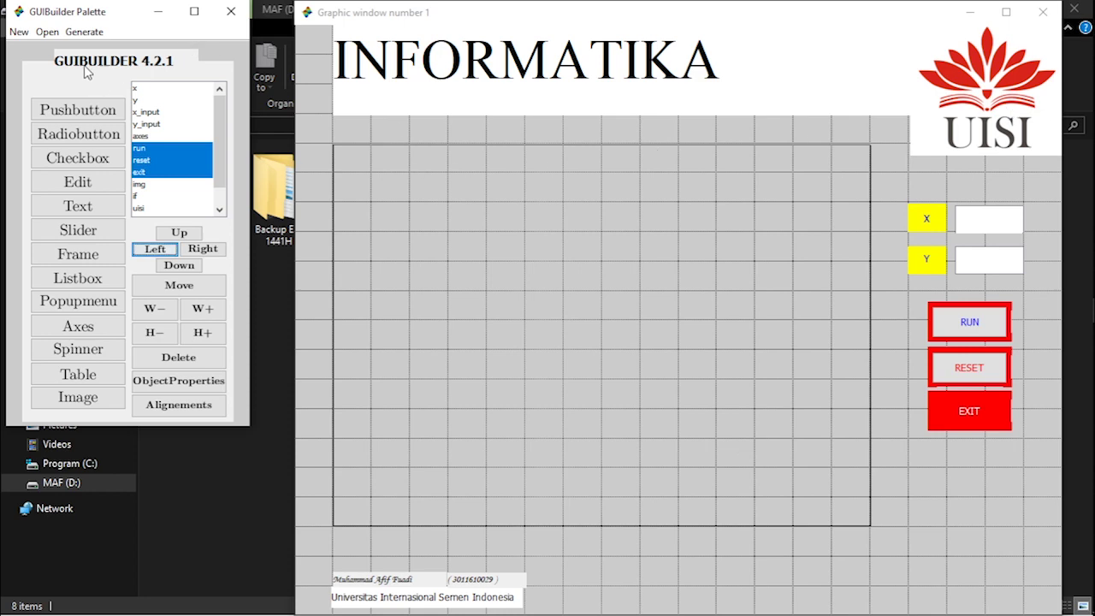
Generate the GUI code and save it as the Scilab script Simulasi UAS.
click(84, 31)
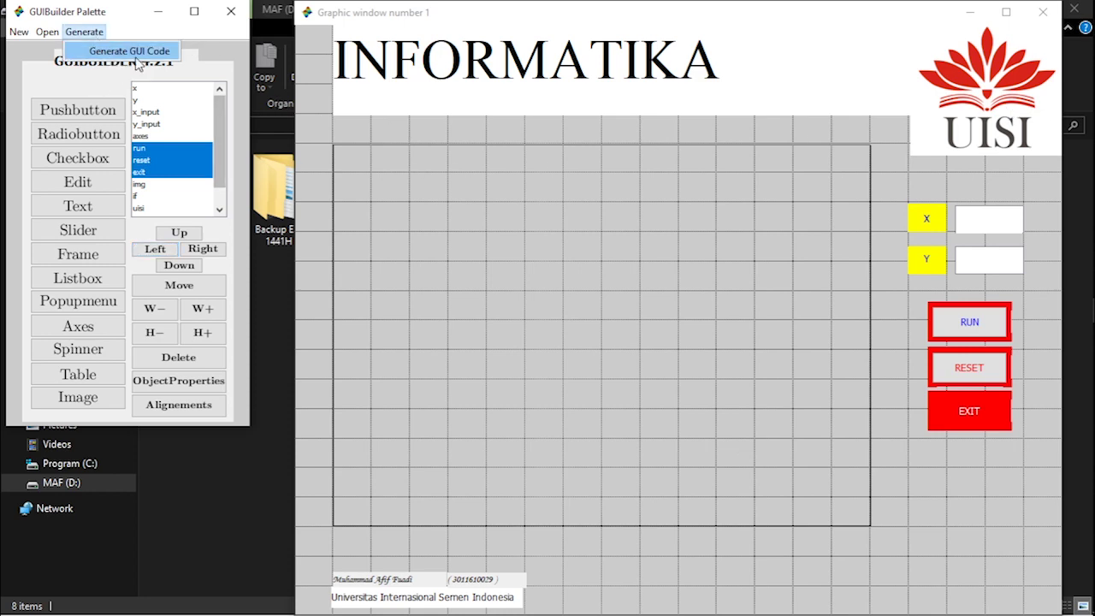
click(135, 56)
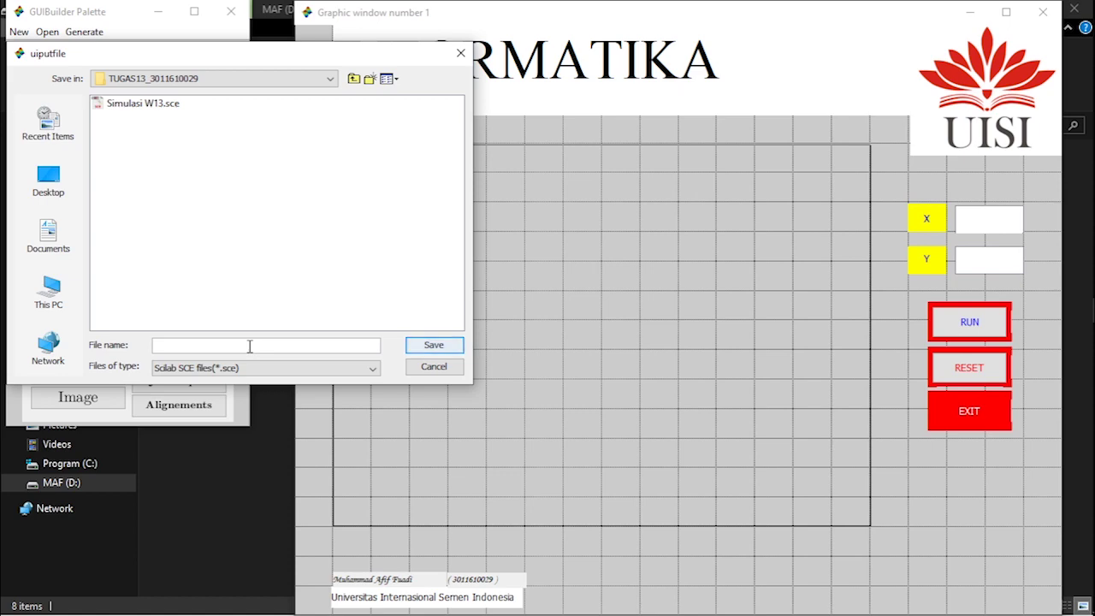
text(Si)
text(mulasi)
text( W)
text(13)
key(BackSpace)
key(BackSpace)
key(BackSpace)
text(UAS)
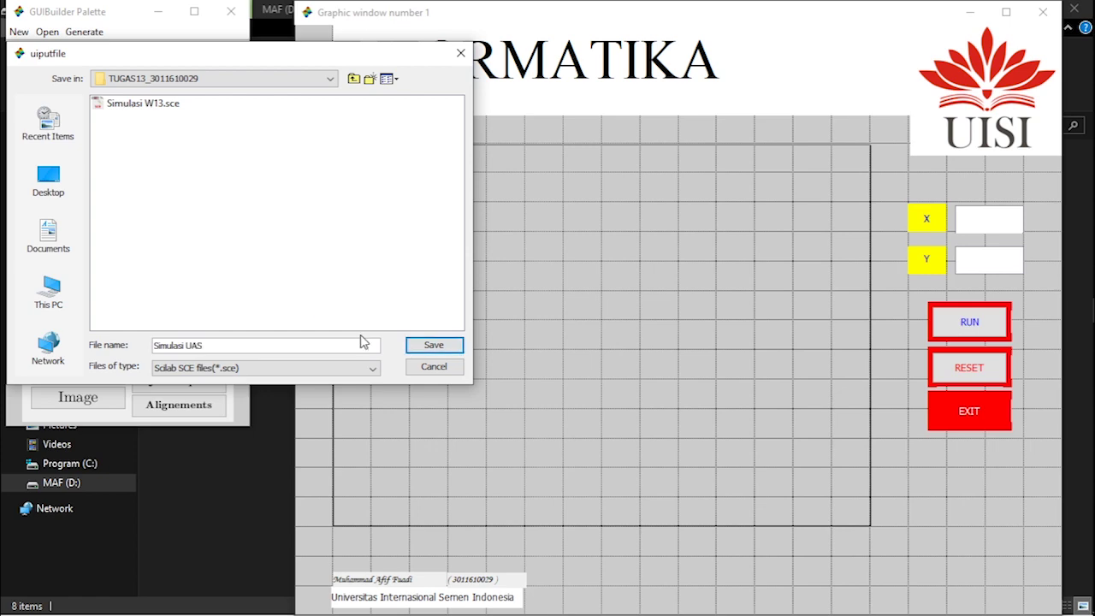
click(432, 345)
click(556, 361)
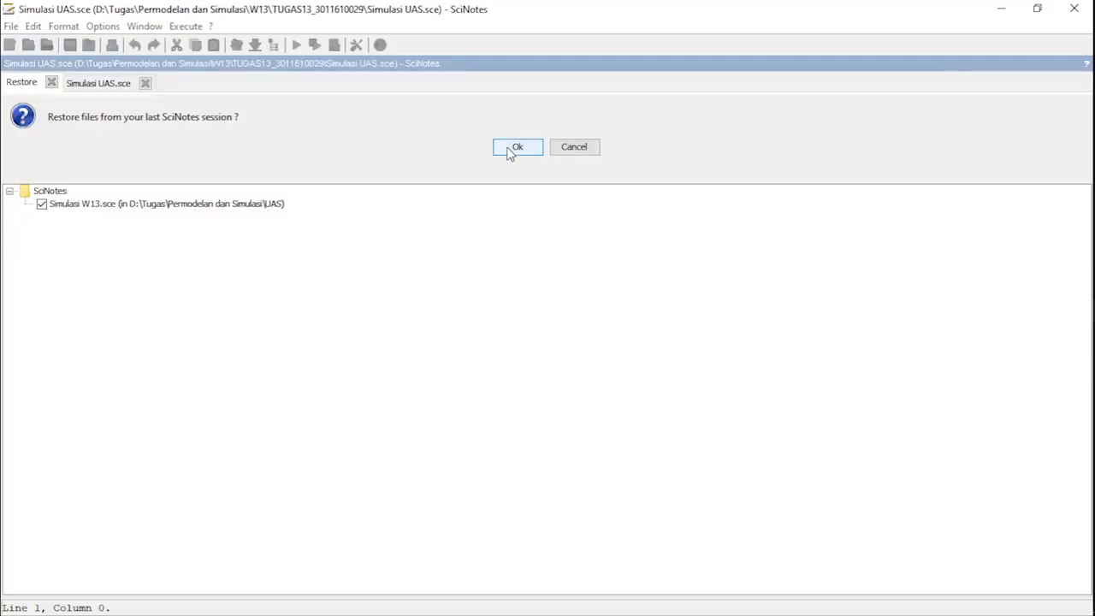
Restore Simulasi W13.sce from the last SciNotes session and copy its callback code, from the run callback's body through the img callback.
click(516, 147)
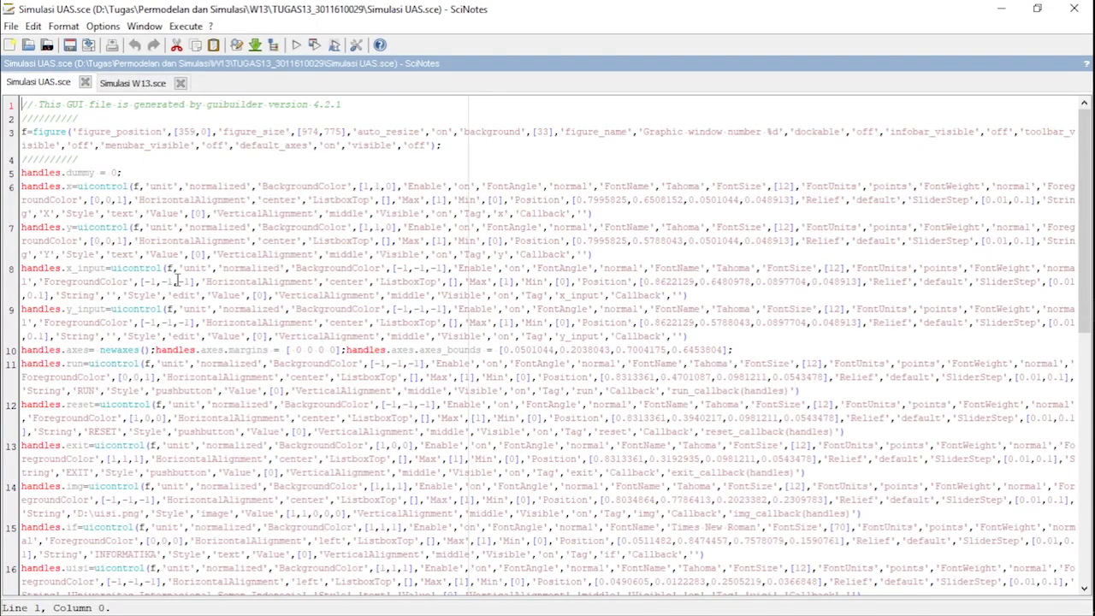
scroll(180, 289, down, 10)
scroll(180, 289, up, 4)
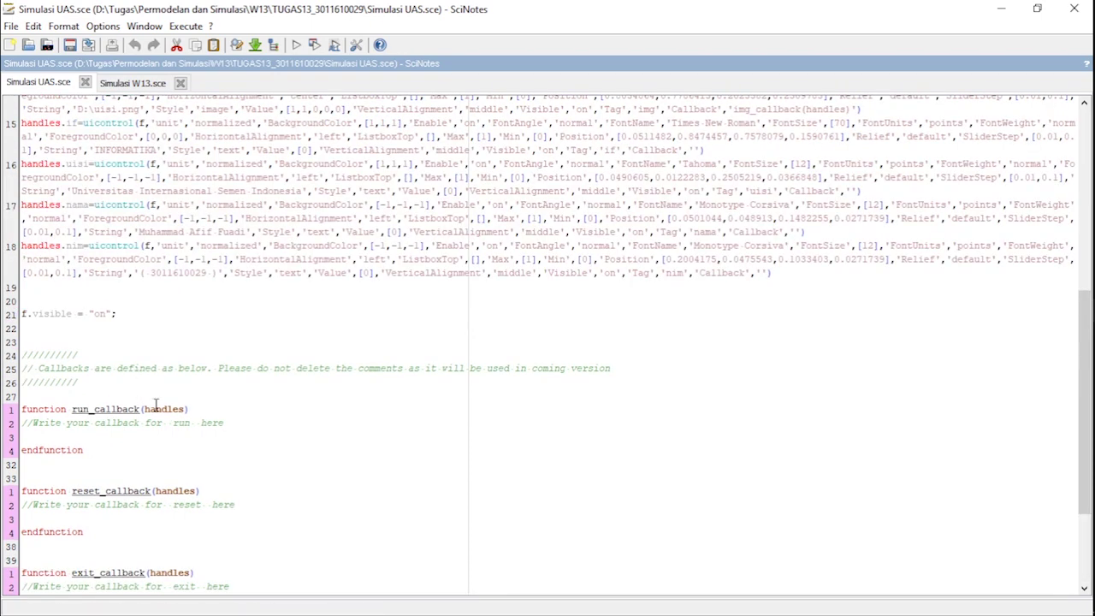
click(132, 83)
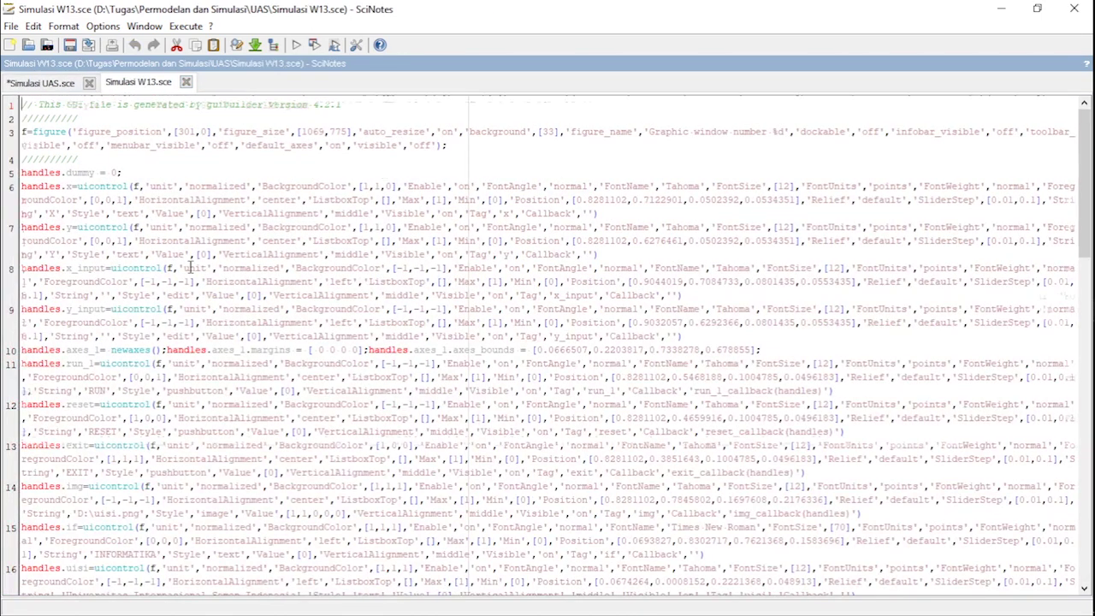
scroll(190, 268, down, 10)
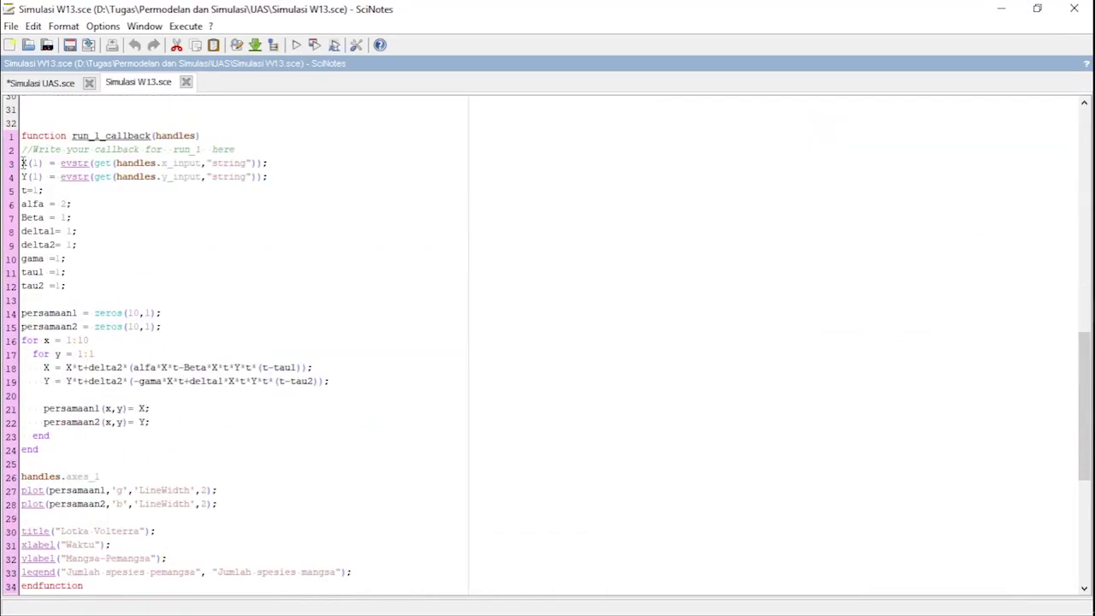
drag(23, 163, 353, 612)
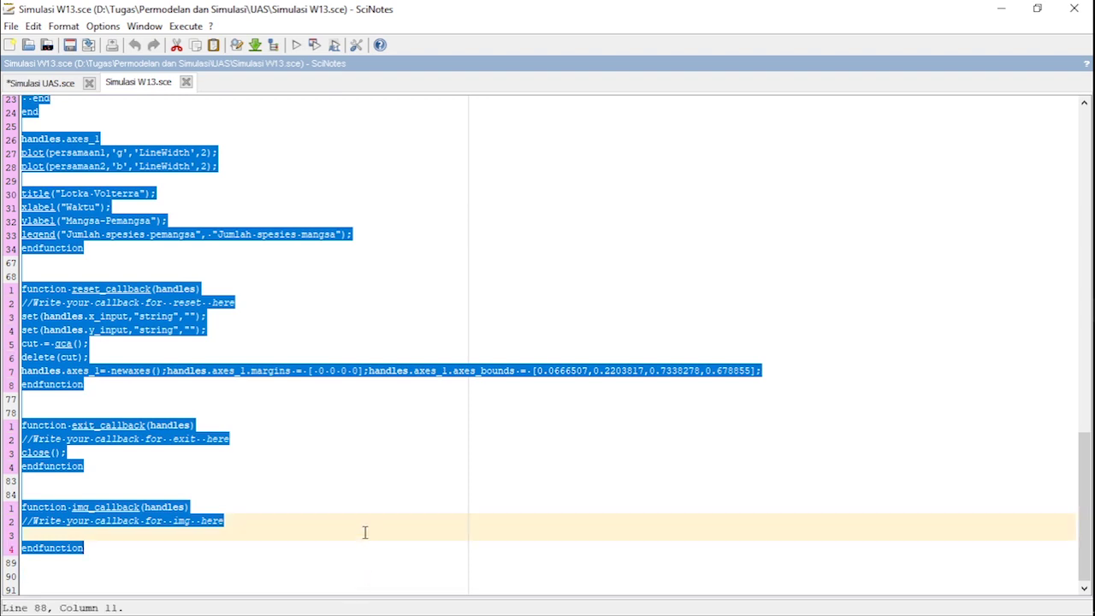
Replace the empty callback code in Simulasi UAS.sce, from below the run comment to the file's end, with the copied W13 code.
click(41, 83)
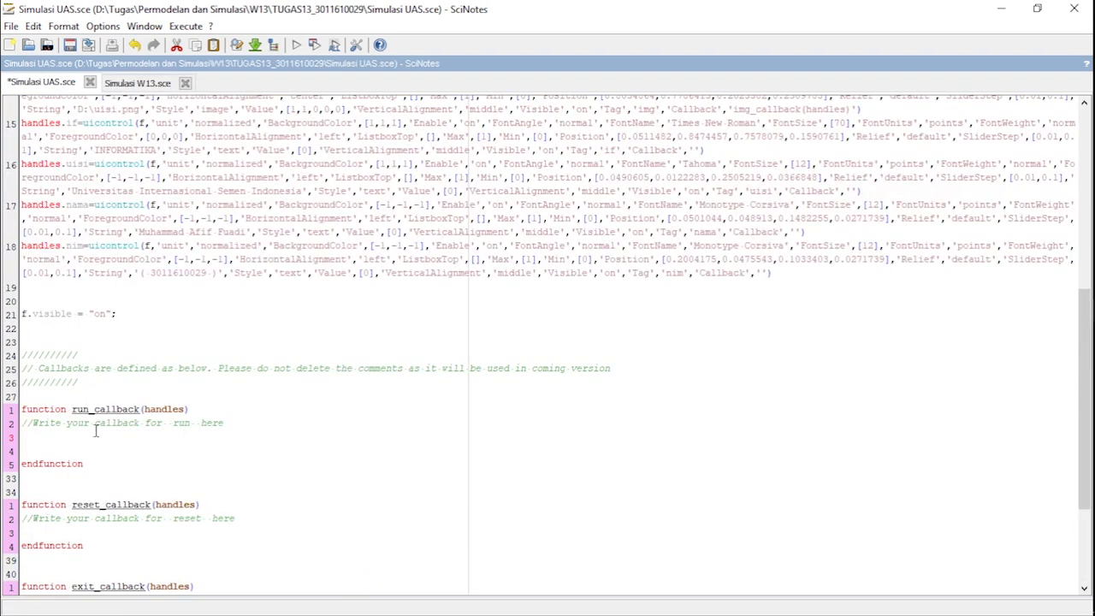
click(33, 441)
key(shift+Down)
key(shift+Down)
key(shift+Down)
key(shift+Down)
key(shift+Down)
key(shift+Down)
key(shift+Down)
key(shift+Down)
key(shift+Down)
key(shift+Down)
key(shift+Down)
key(shift+Down)
key(shift+Down)
key(shift+Down)
key(shift+Down)
key(shift+Down)
key(shift+Down)
key(shift+Down)
key(shift+Down)
key(shift+Down)
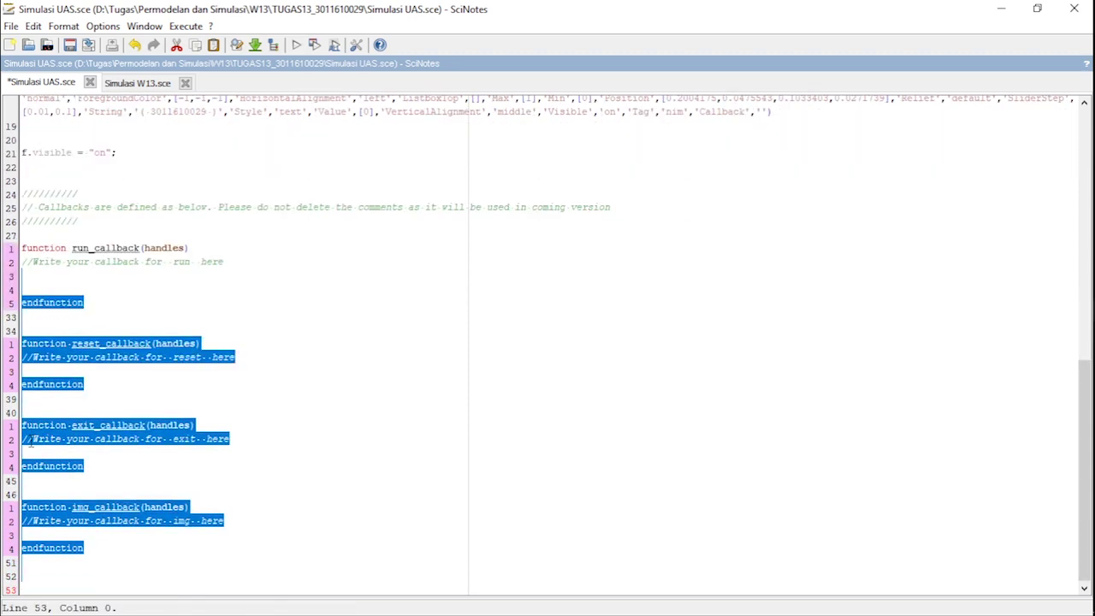
key(ctrl+v)
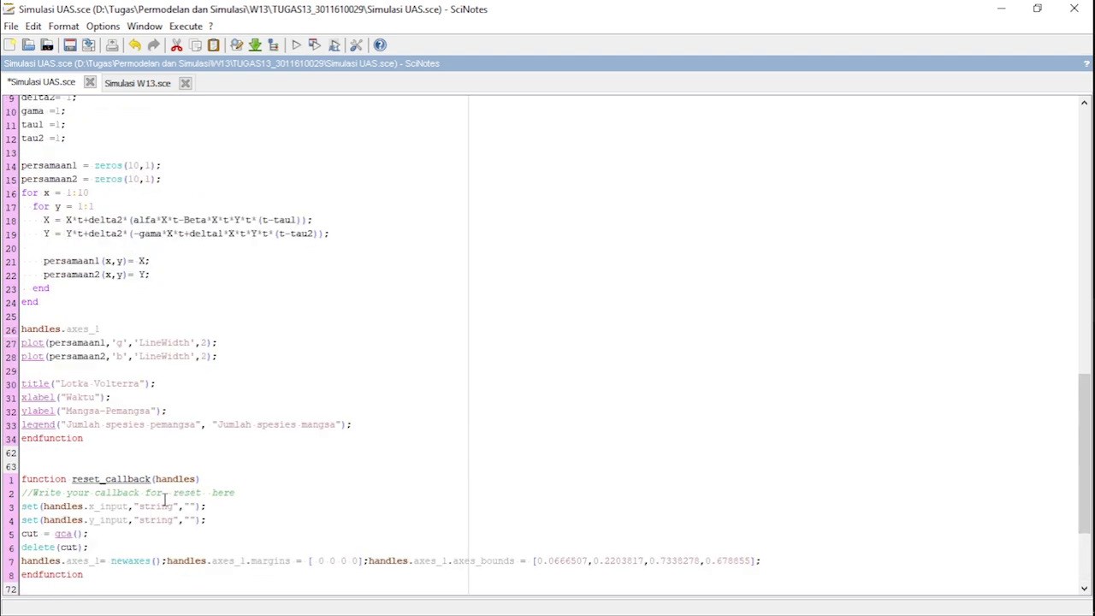
click(99, 563)
key(BackSpace)
key(BackSpace)
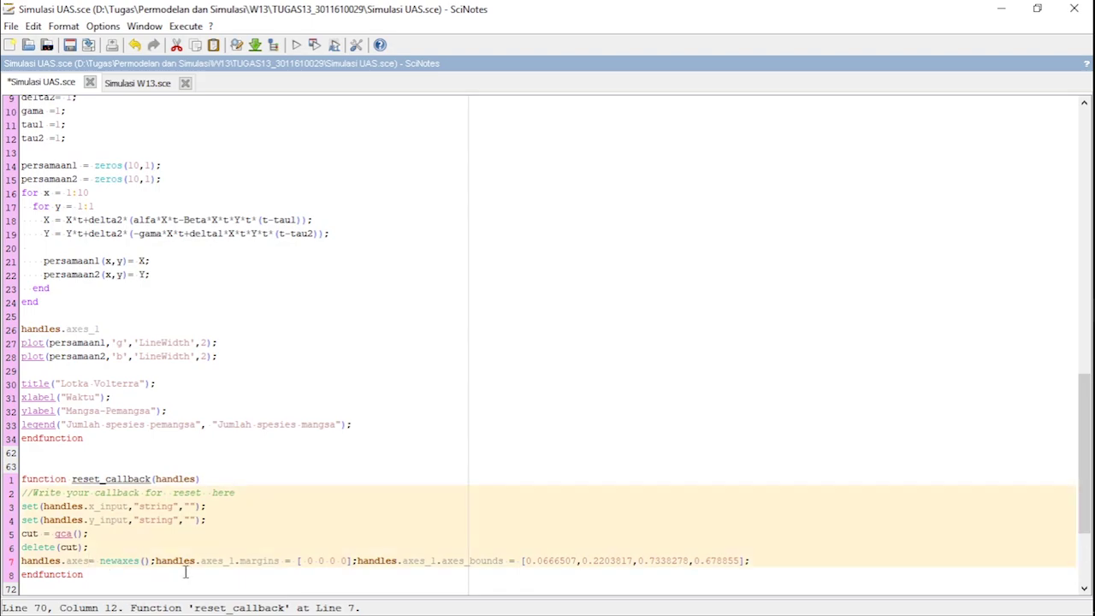
Replace the reset callback's newaxes line with a copy of the handles.axes definition from line 10 of the script.
scroll(142, 402, up, 15)
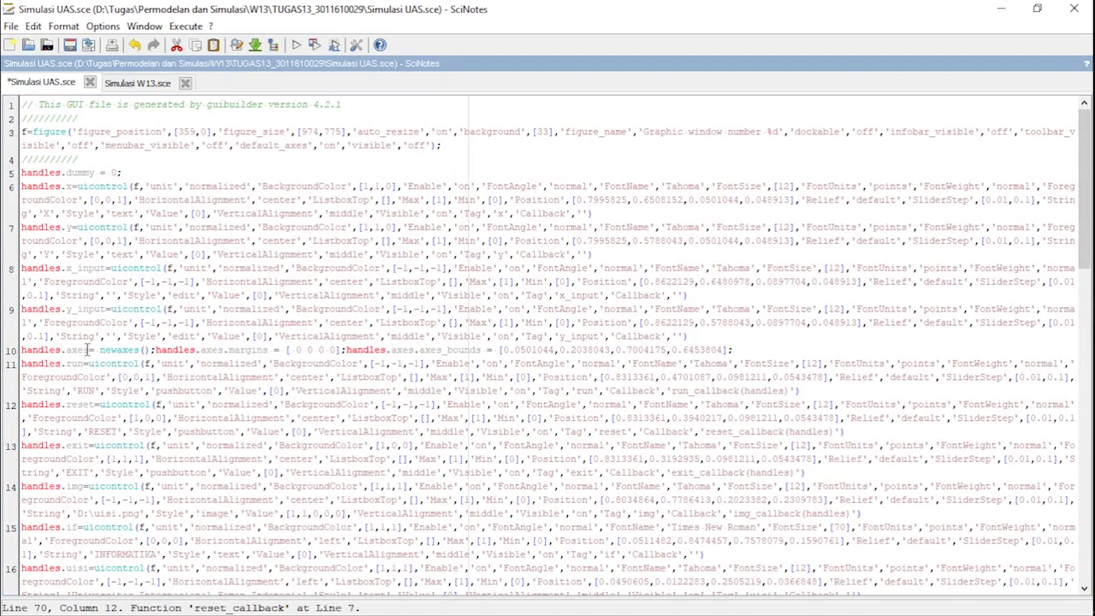
scroll(87, 350, down, 4)
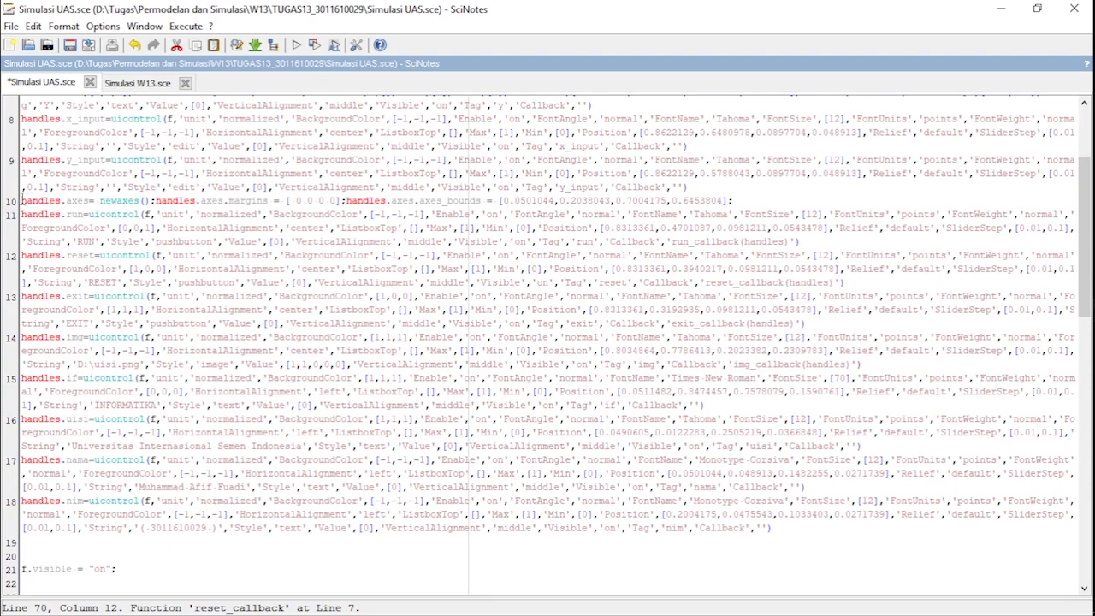
drag(20, 200, 744, 198)
scroll(498, 337, down, 10)
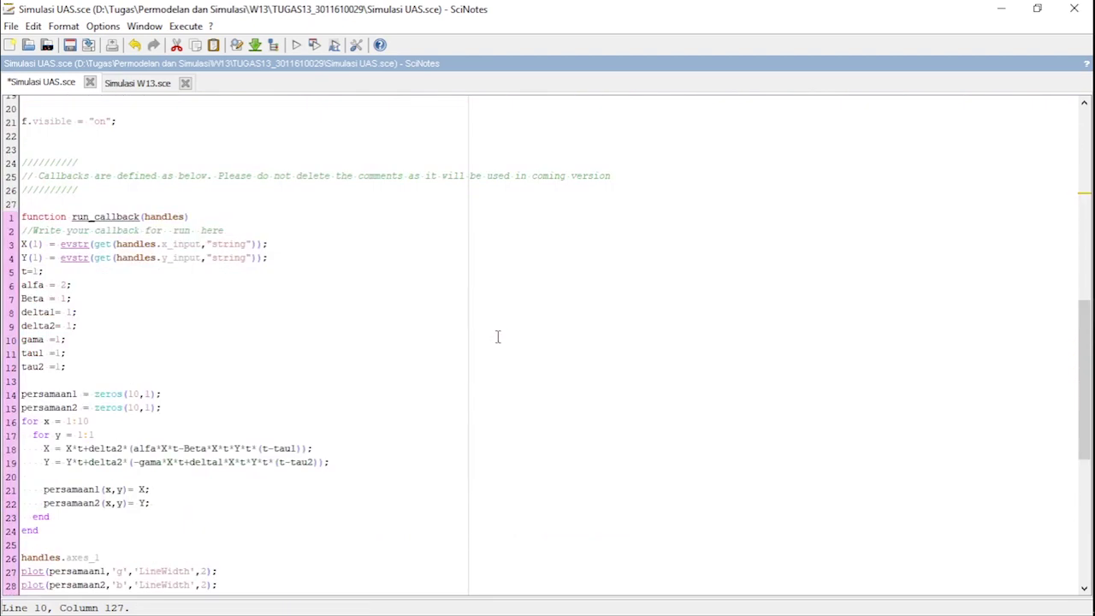
scroll(496, 338, up, 7)
scroll(498, 339, down, 15)
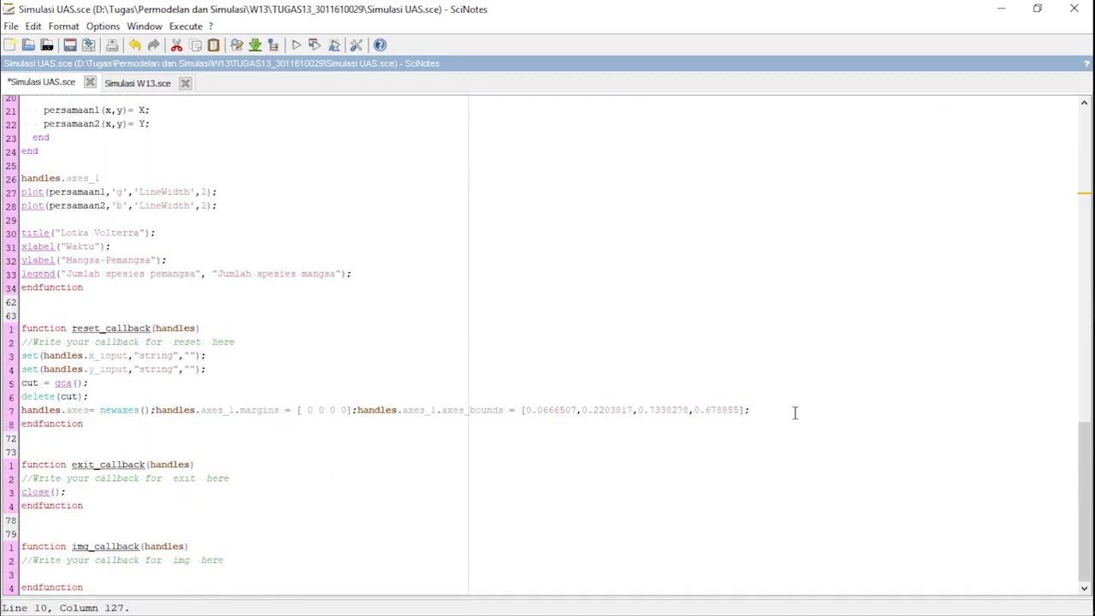
drag(751, 410, 21, 409)
text(handles.axes= newaxes();handles.axes.margins = [ 0 0 0 0];handles.axes.axes_bounds = [0.0501044,0.2038043,0.7004175,0.6453804];)
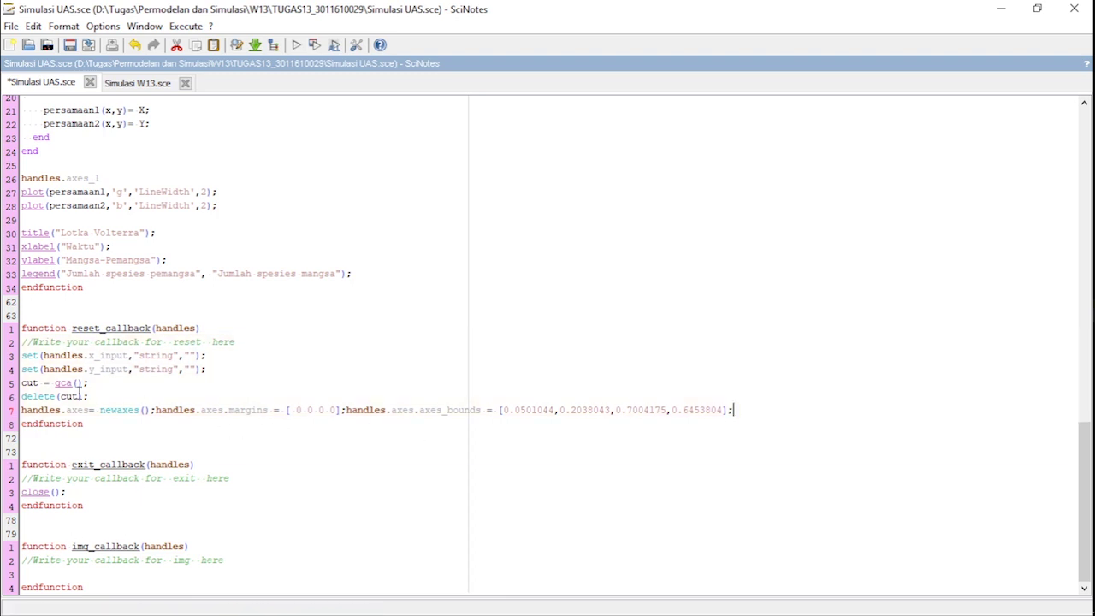
Change handles.axes_1 to handles.axes above the plot commands in the run callback.
scroll(107, 385, up, 3)
scroll(124, 453, down, 3)
scroll(124, 454, up, 7)
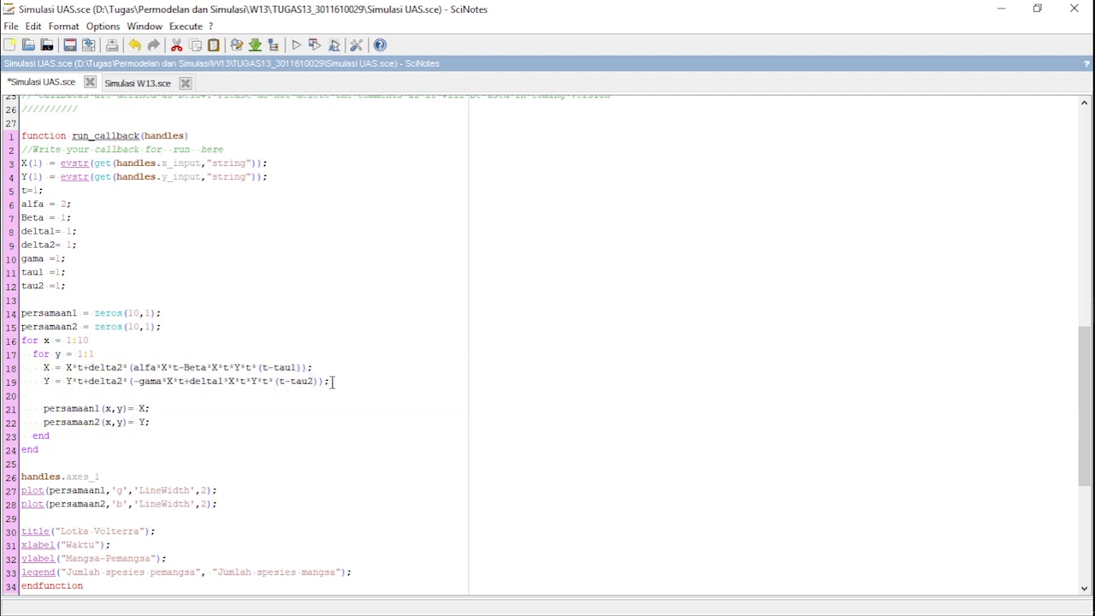
click(108, 476)
key(BackSpace)
key(BackSpace)
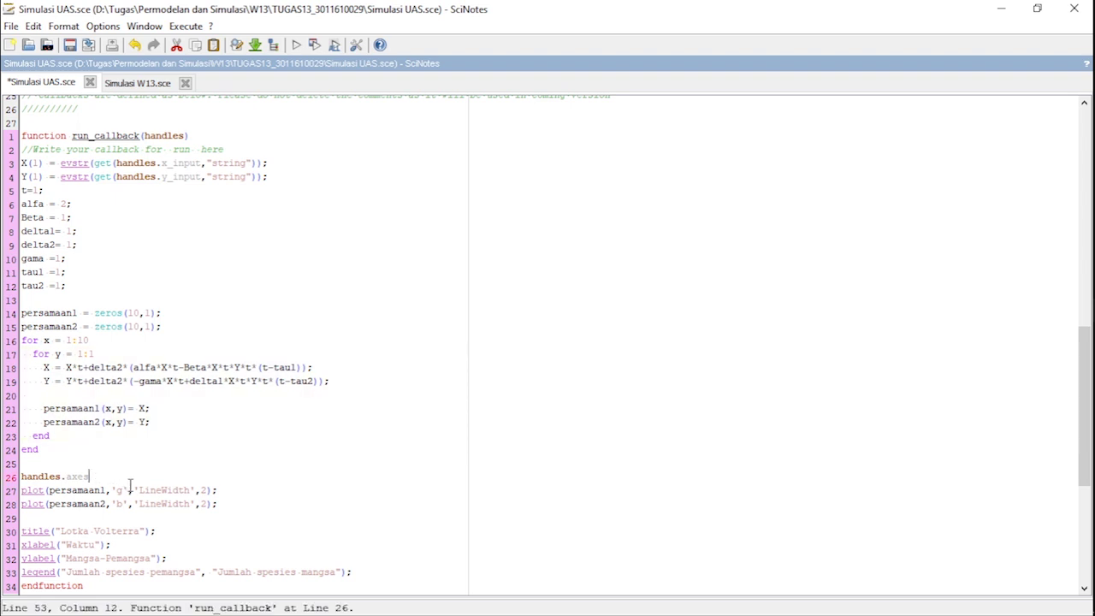
Check the edited callbacks, then save and execute the Simulasi UAS.sce script.
scroll(141, 484, down, 4)
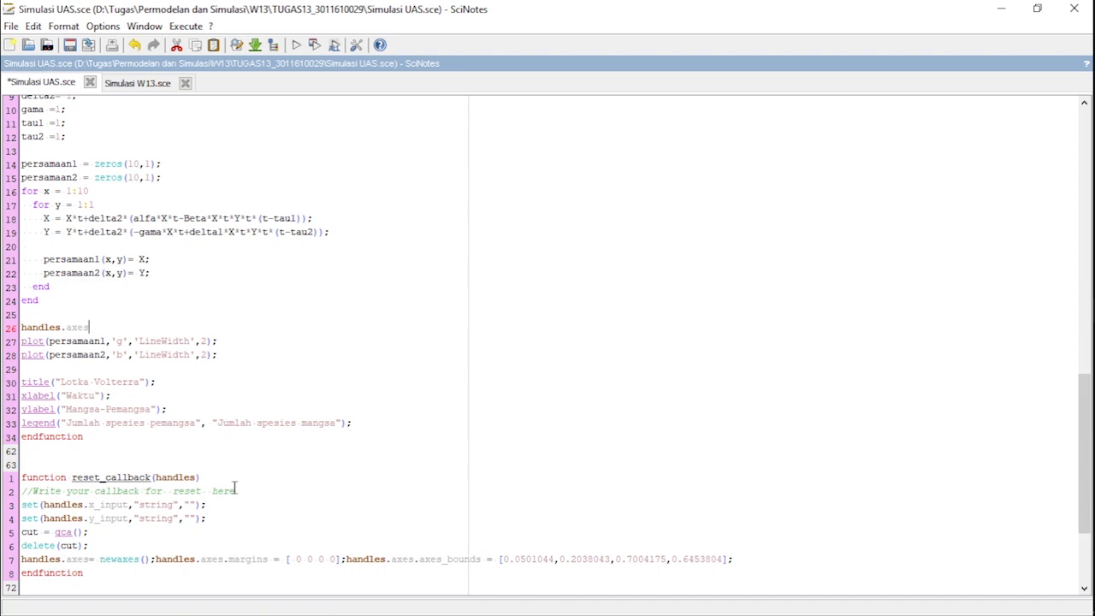
scroll(171, 484, down, 4)
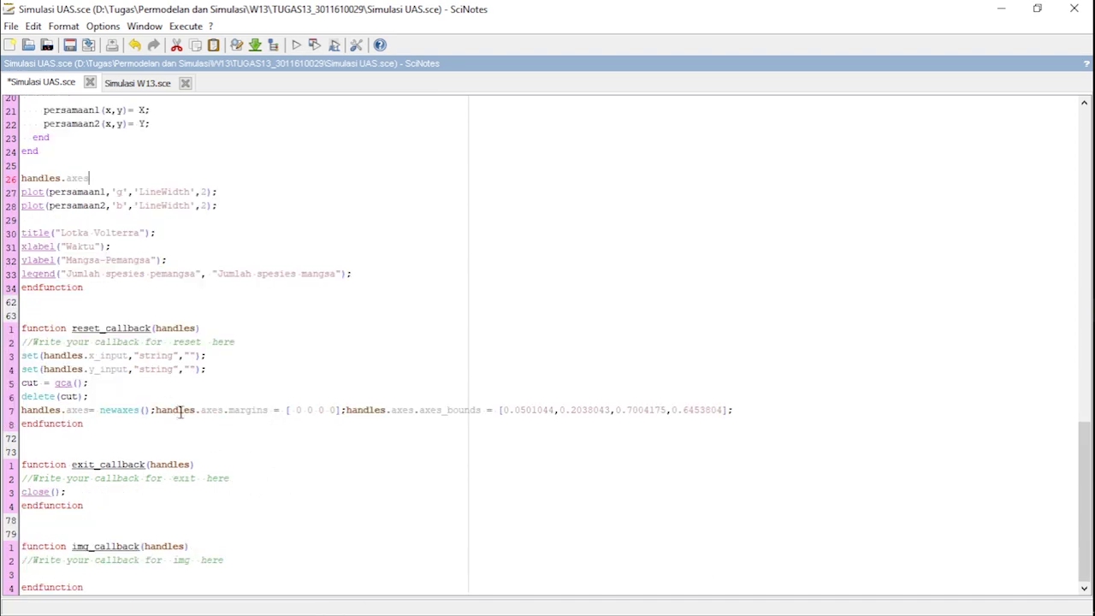
scroll(315, 436, up, 4)
scroll(261, 423, up, 8)
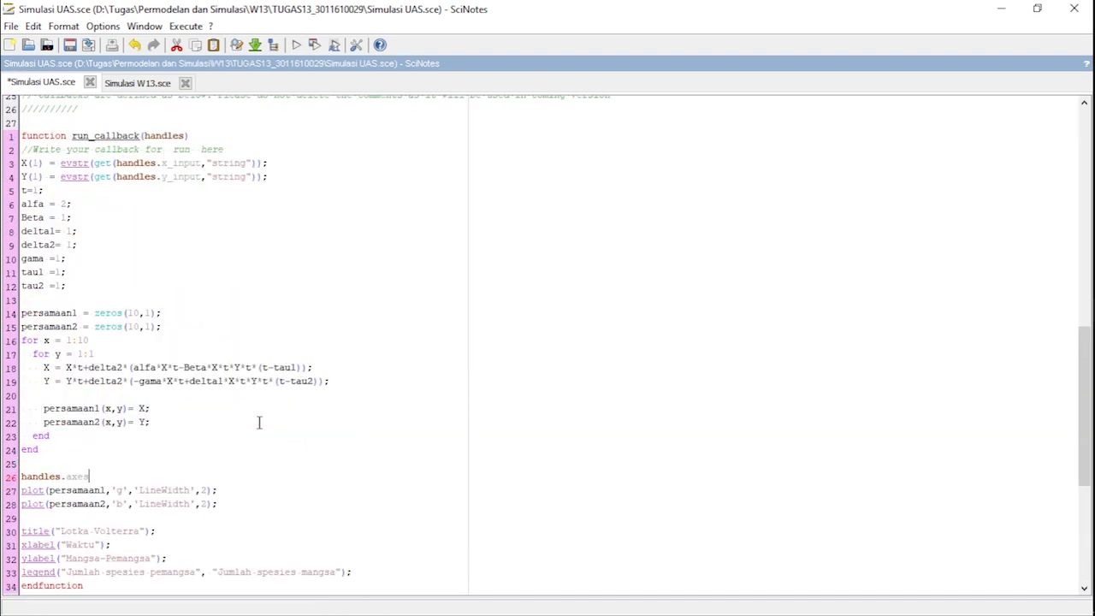
scroll(207, 291, up, 8)
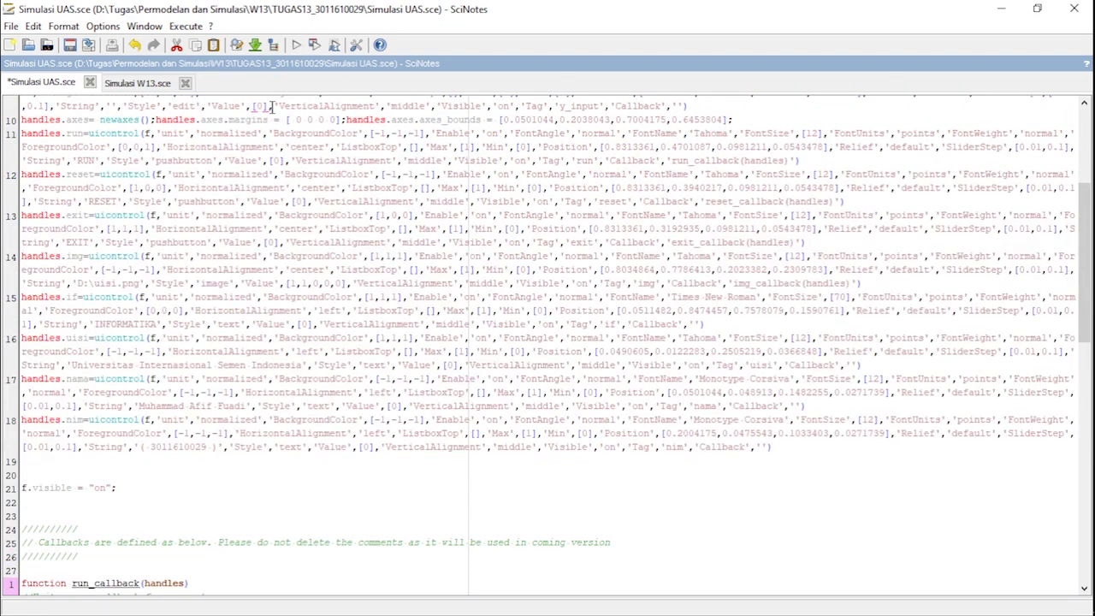
click(314, 44)
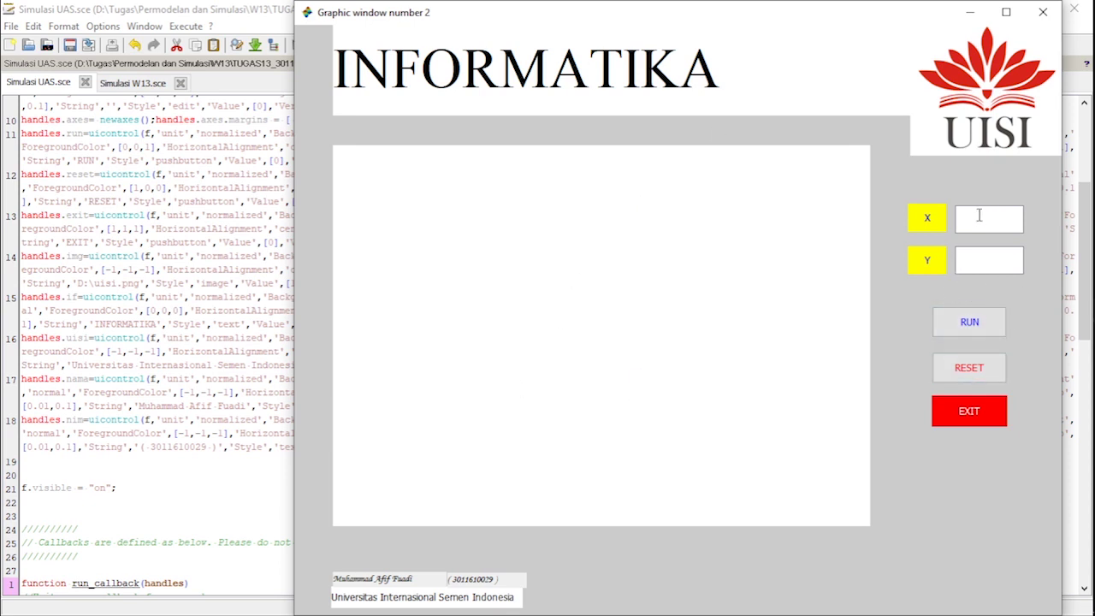
Test the GUI by running the Lotka Volterra simulation with X 10 and Y 100.
text(0)
click(992, 259)
text(100)
click(969, 323)
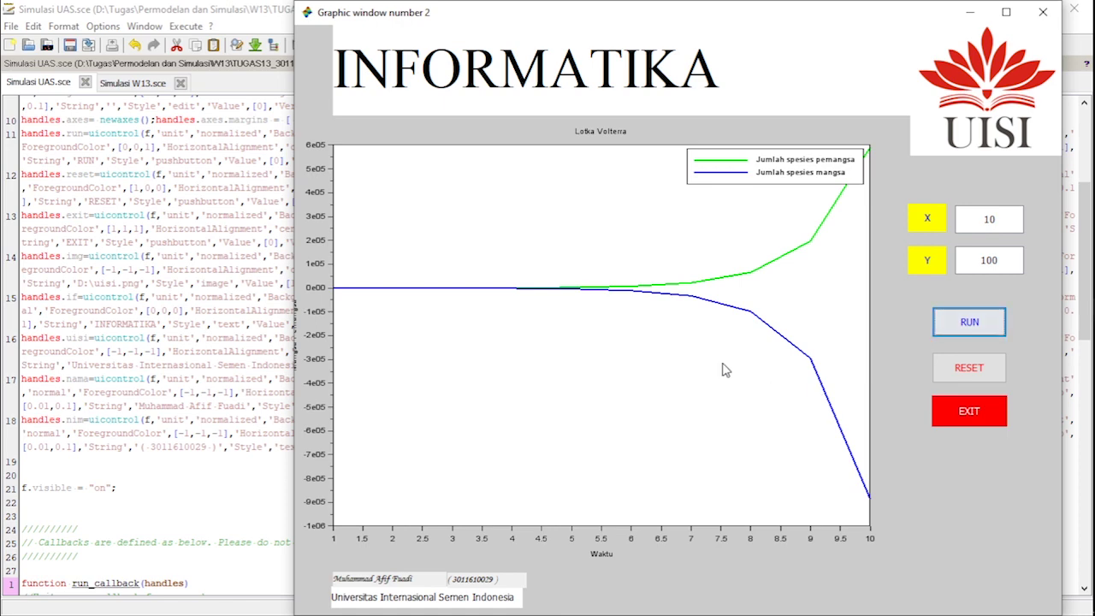
Reset the GUI and run the simulation again with X 1 and Y 100.
click(969, 367)
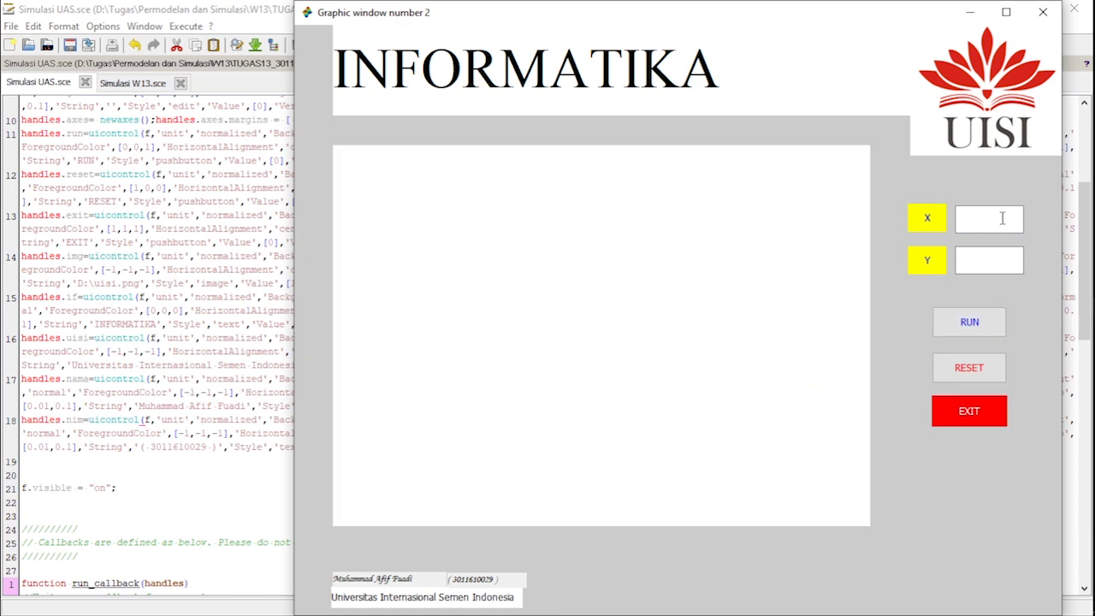
click(1003, 218)
text(1)
click(998, 258)
text(100)
click(976, 325)
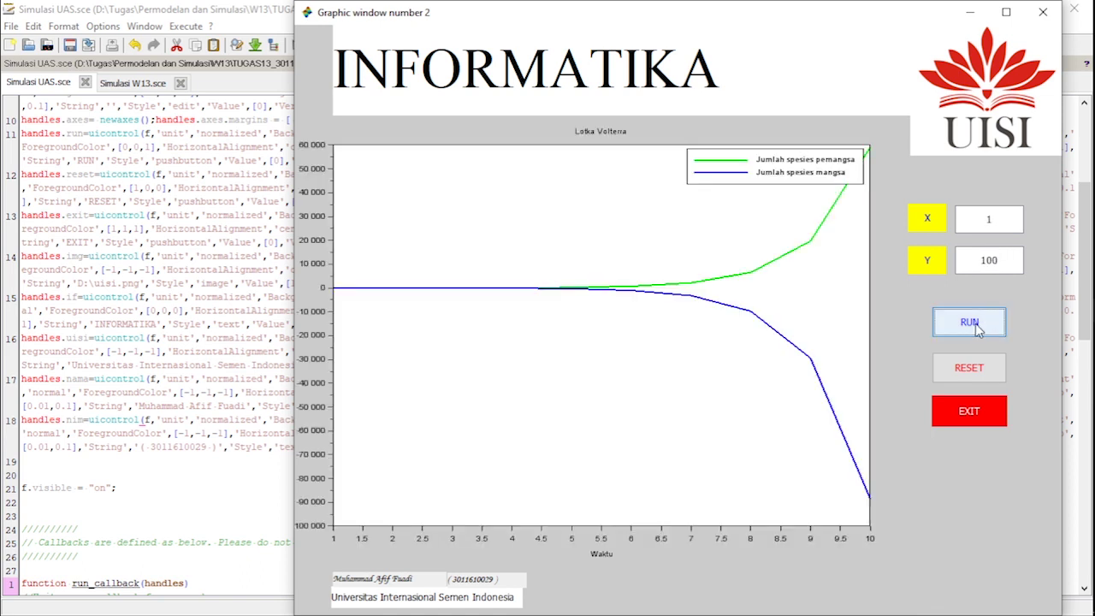
Test the remaining controls by resetting the plot and exiting the simulation GUI.
click(978, 381)
click(964, 418)
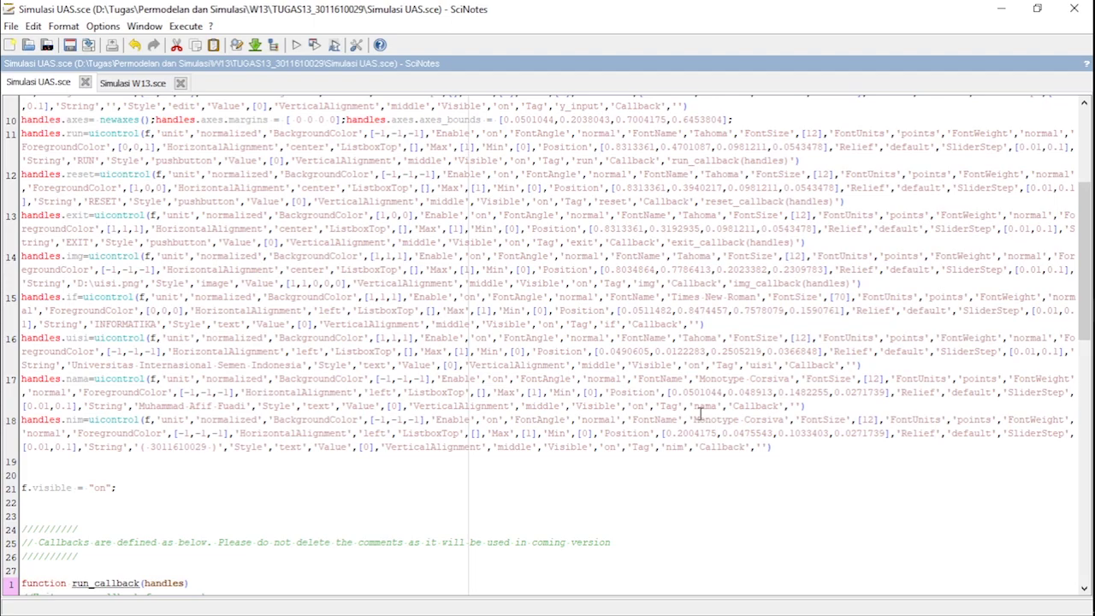
Minimise the script editor, the GUI design, the file browser and the Scilab console to reach the desktop.
click(1000, 8)
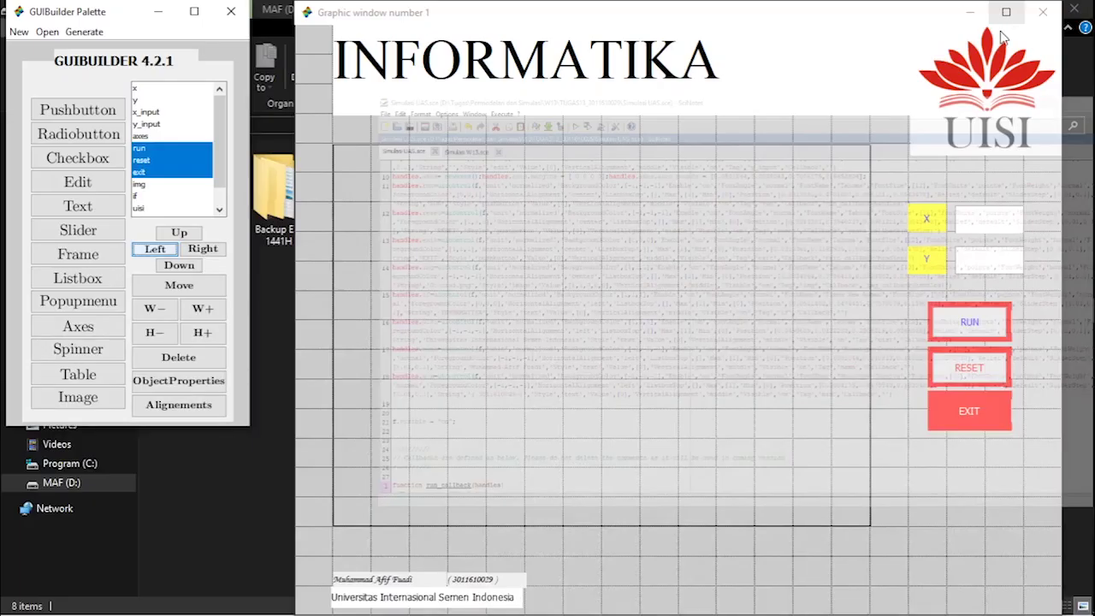
click(968, 12)
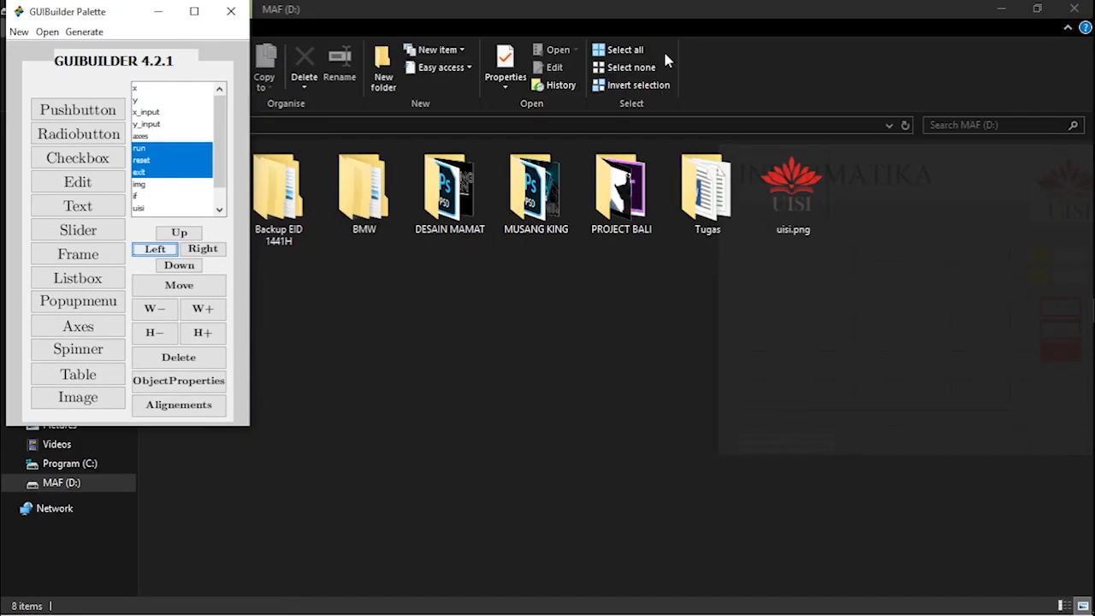
click(308, 39)
click(1001, 9)
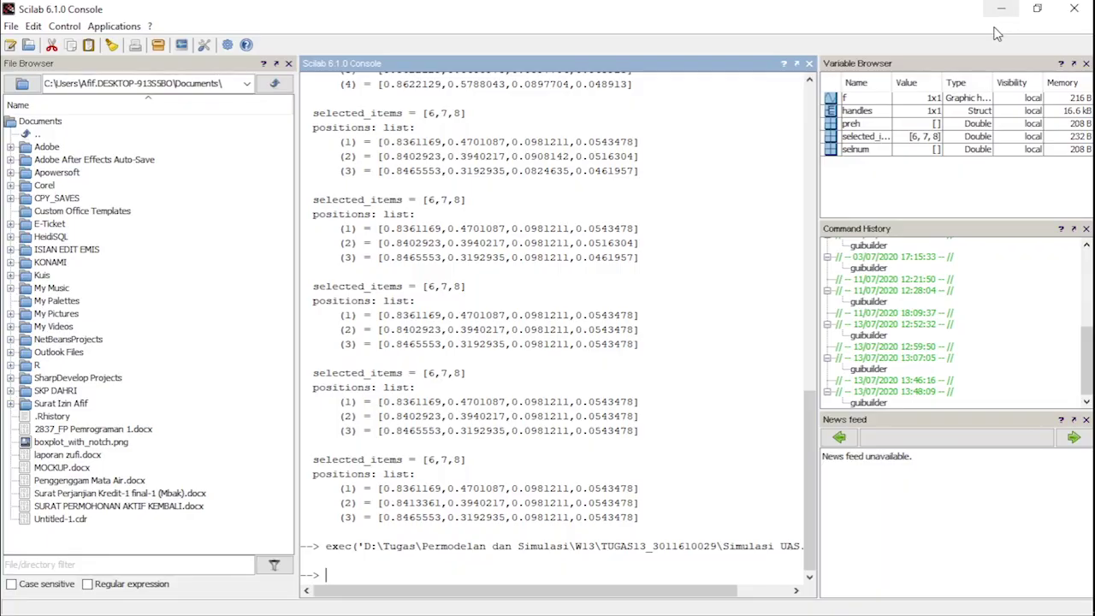
click(1001, 8)
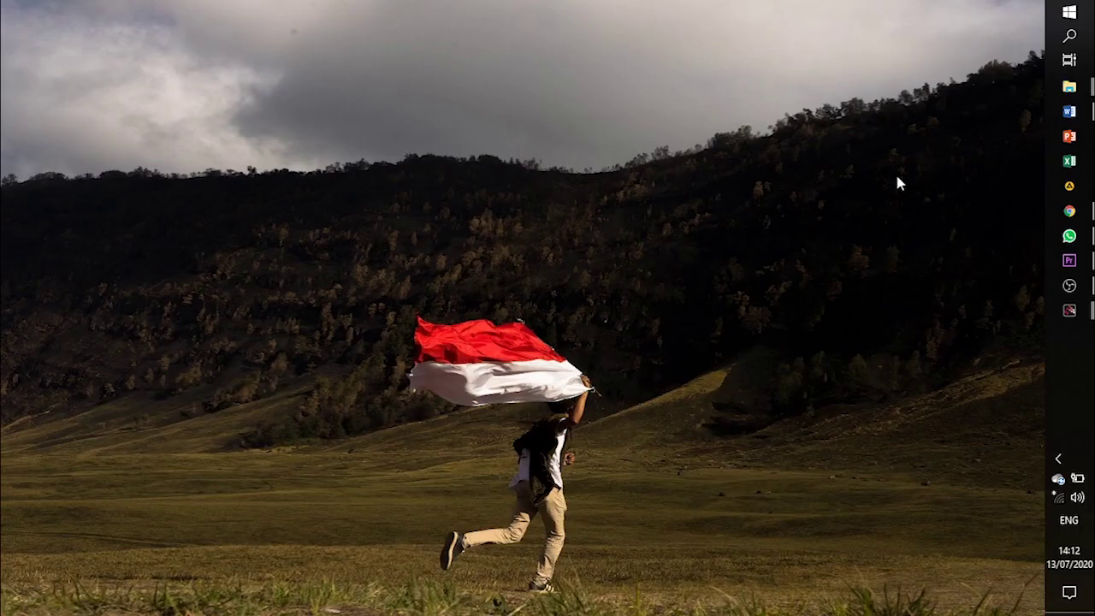